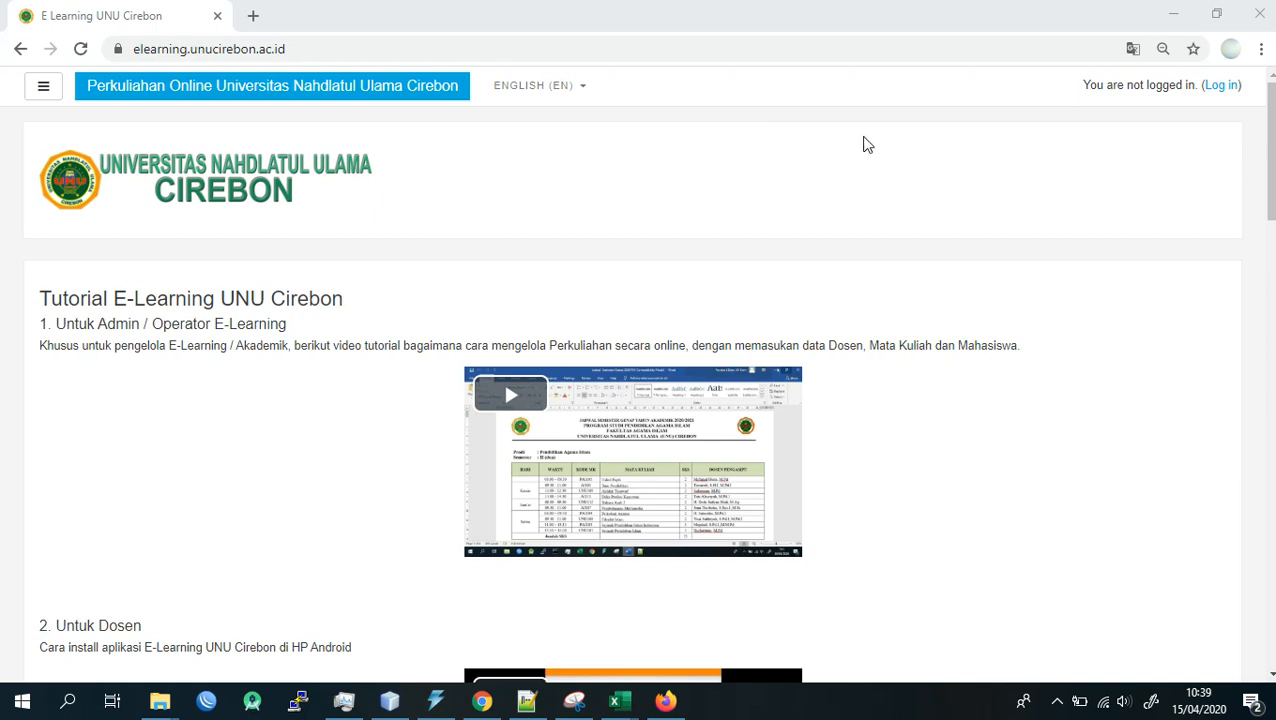
- Log in to the e-learning site with the username "dummy" and the account password
click(1211, 90)
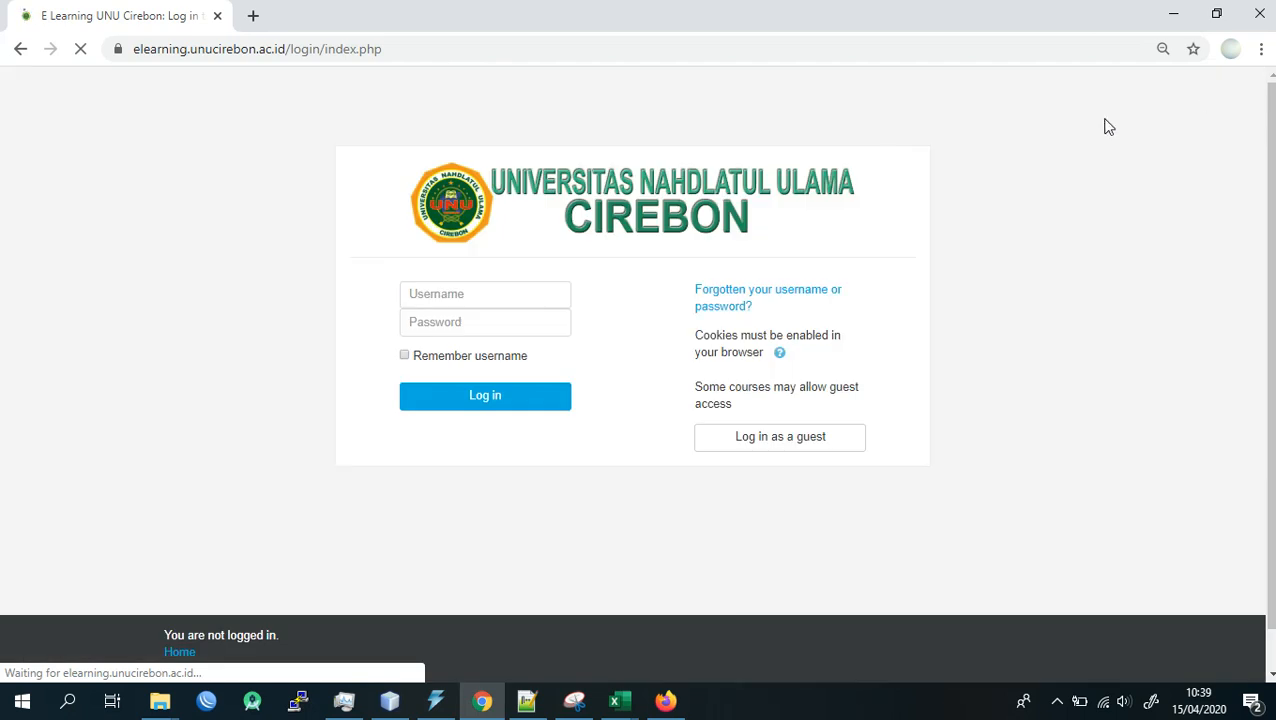
click(503, 296)
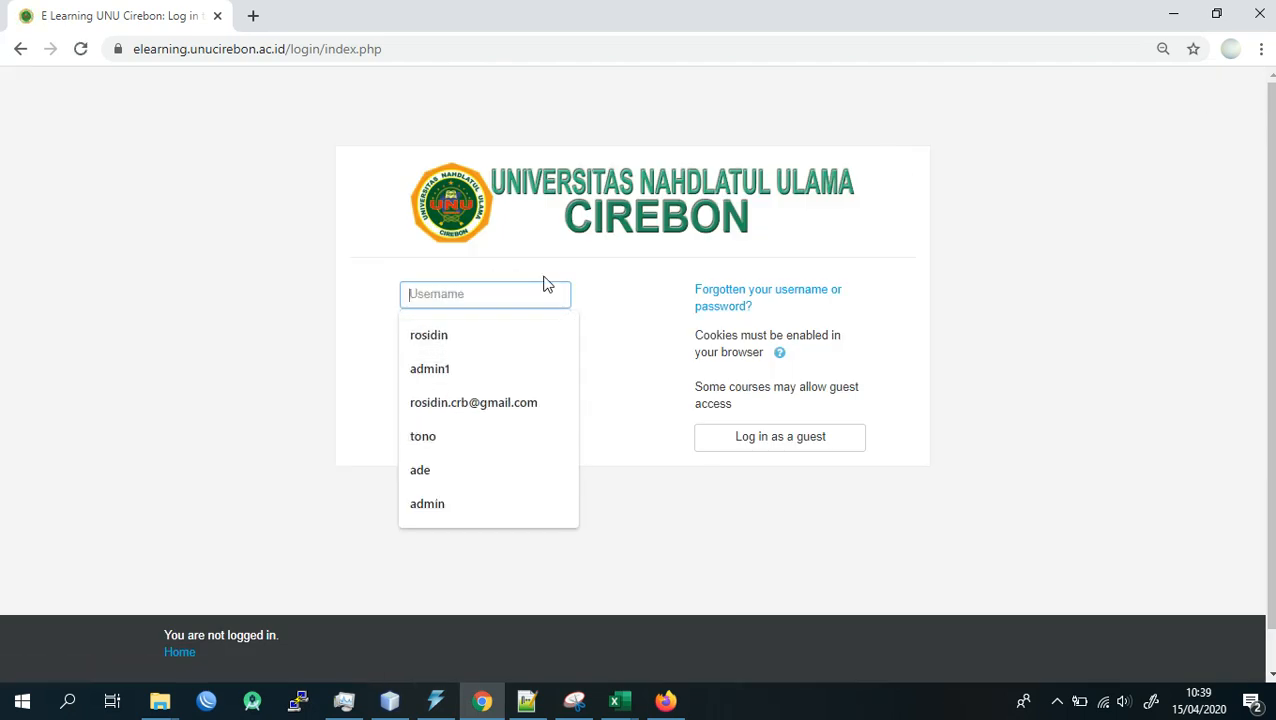
text(dumm)
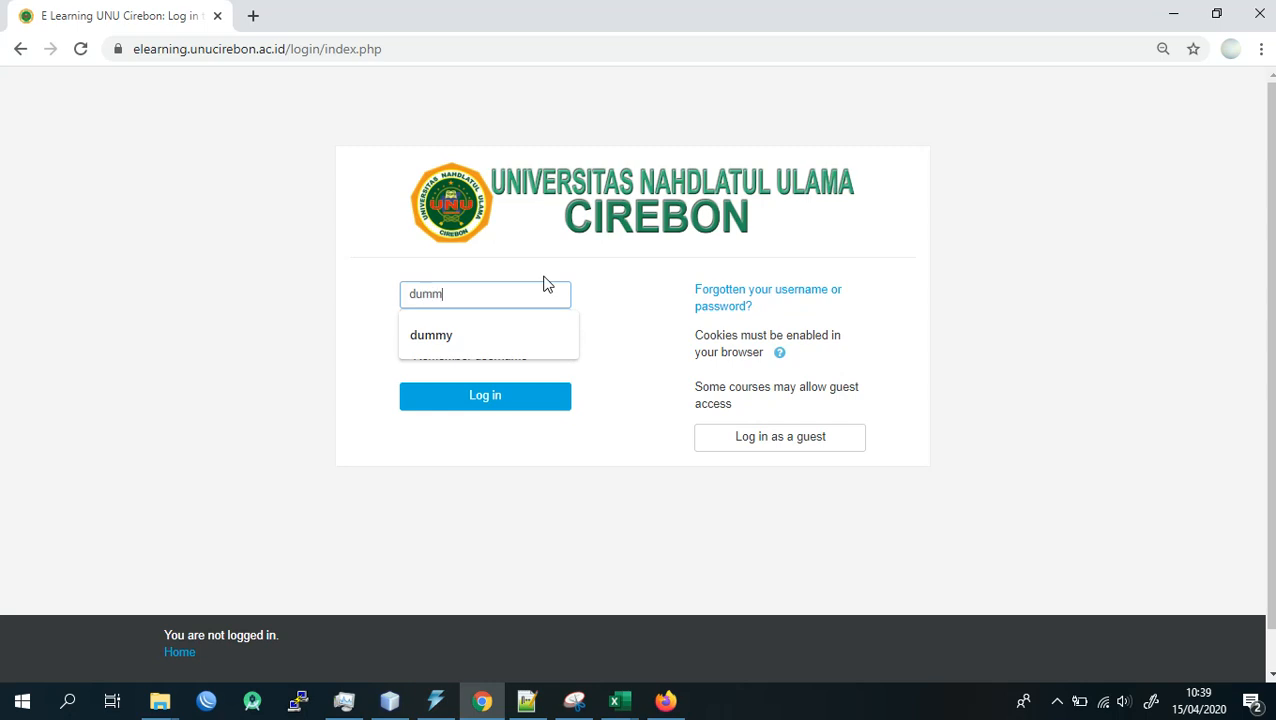
text(y)
key(Tab)
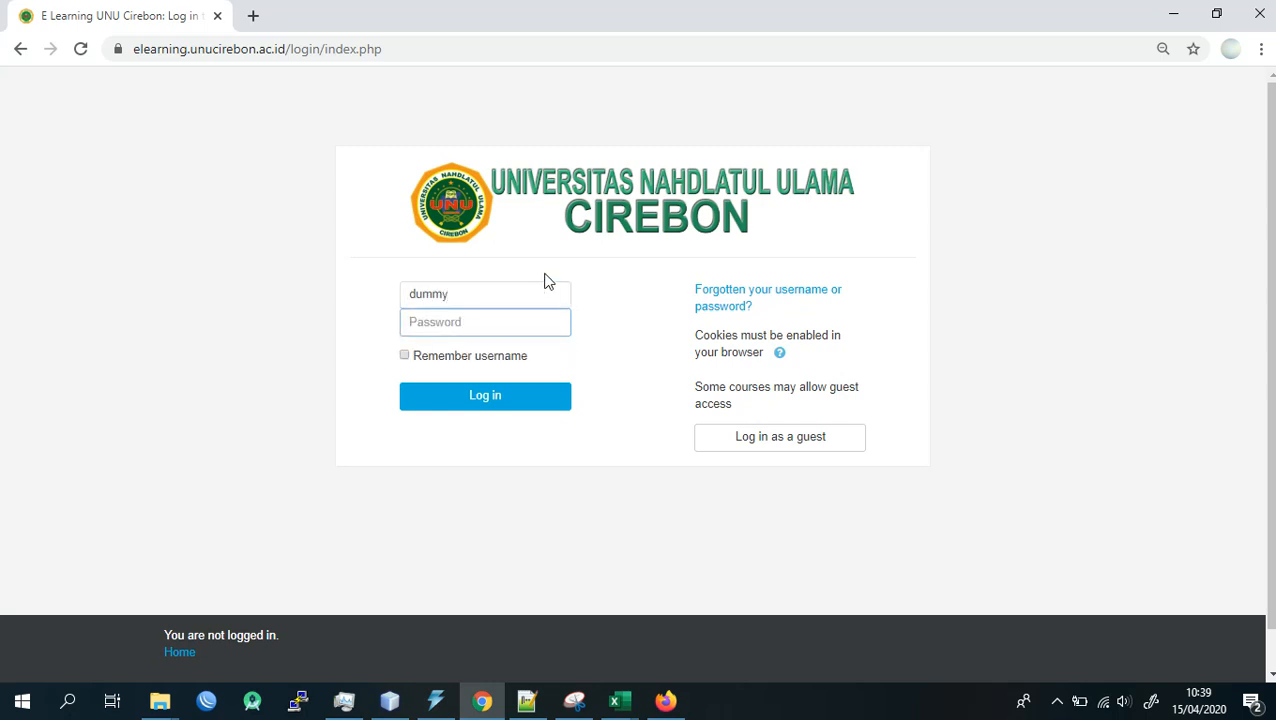
mouse_move(728, 11)
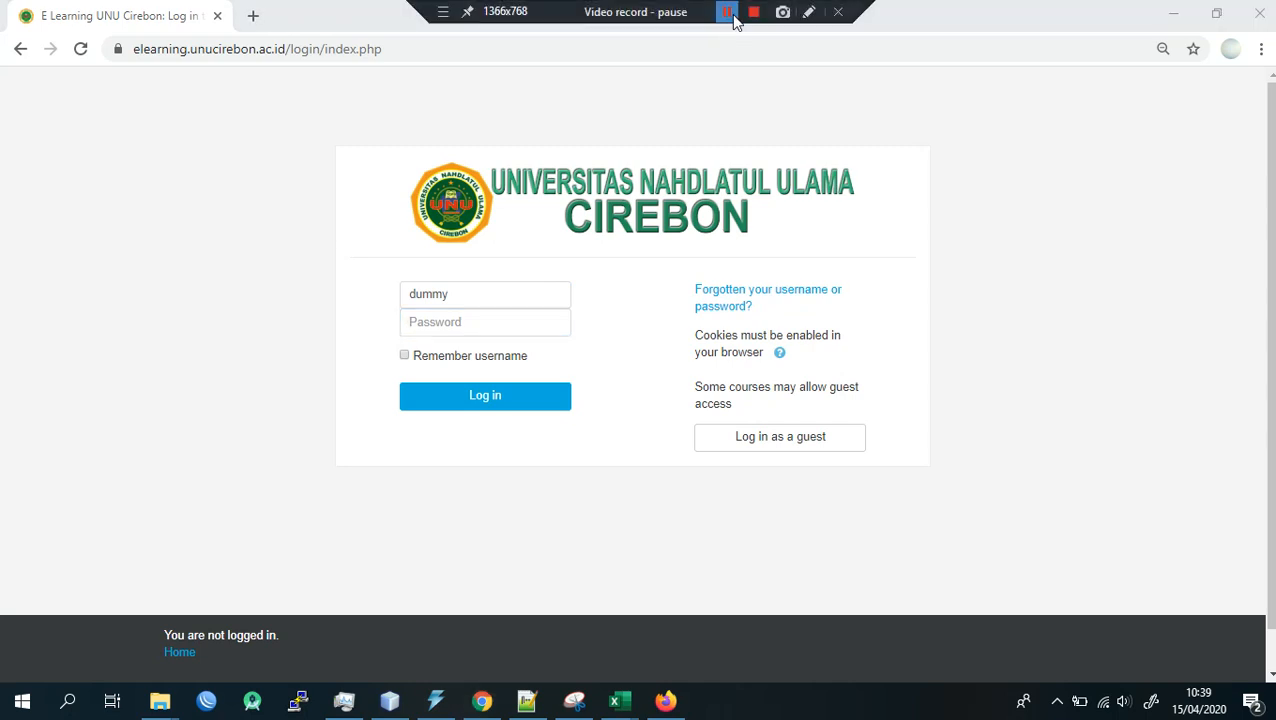
click(728, 11)
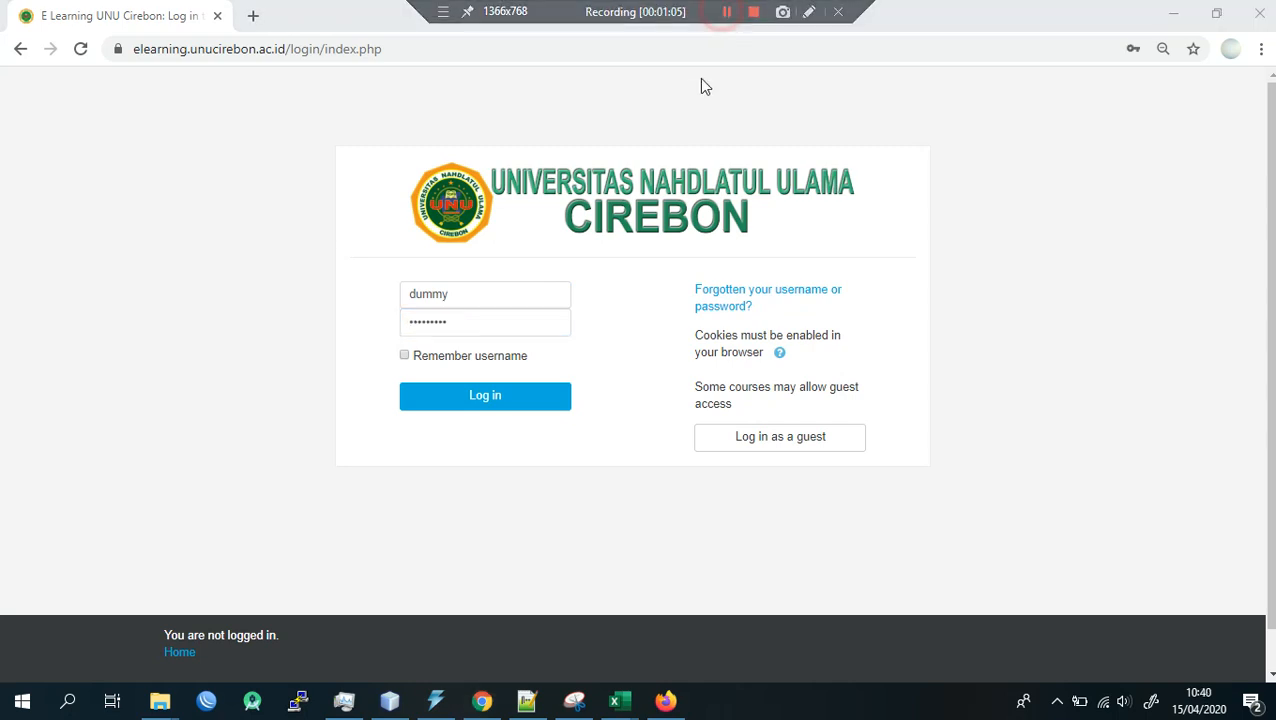
click(517, 403)
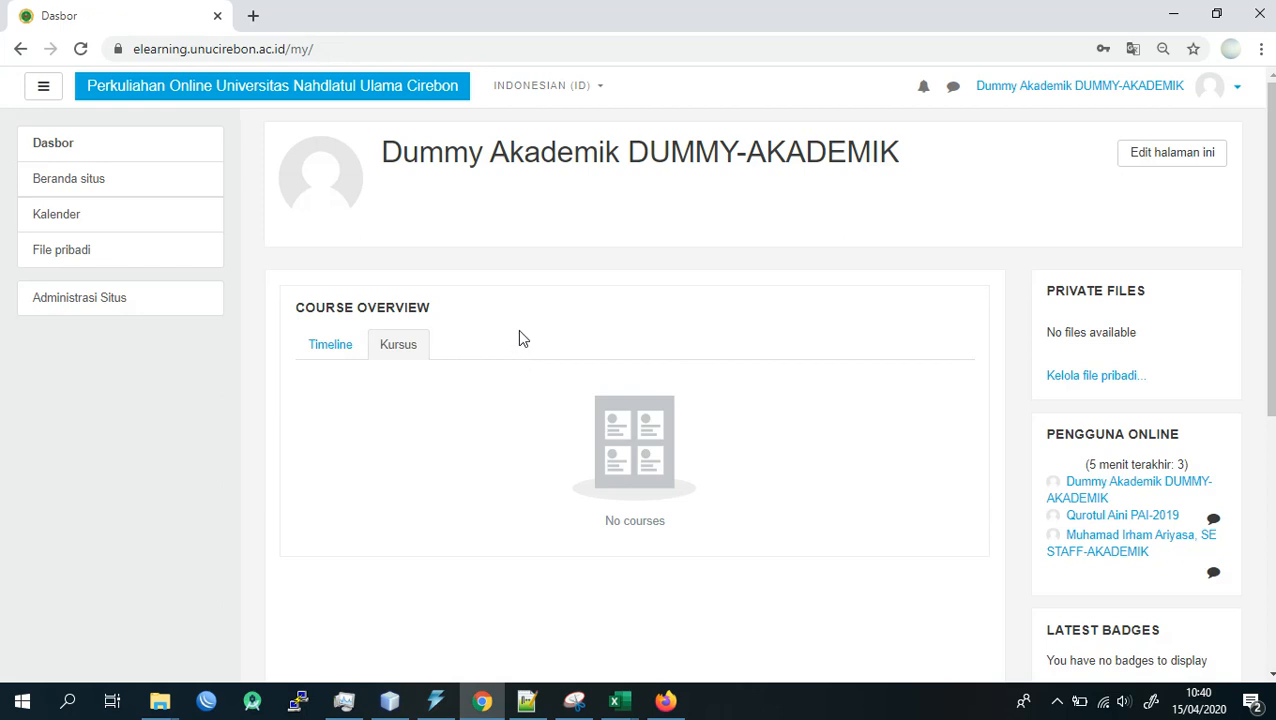
- Open the add/edit courses page (Tambah/ubah kursus) from the course section of site administration
click(89, 307)
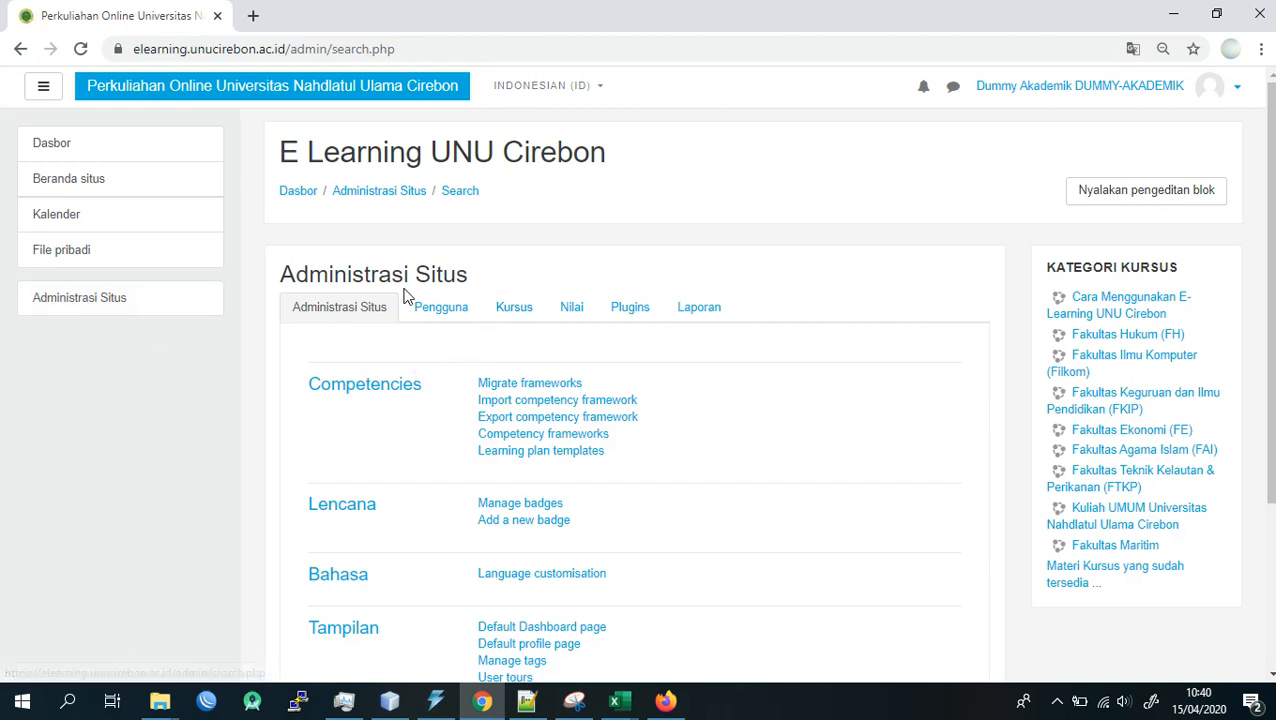
click(502, 310)
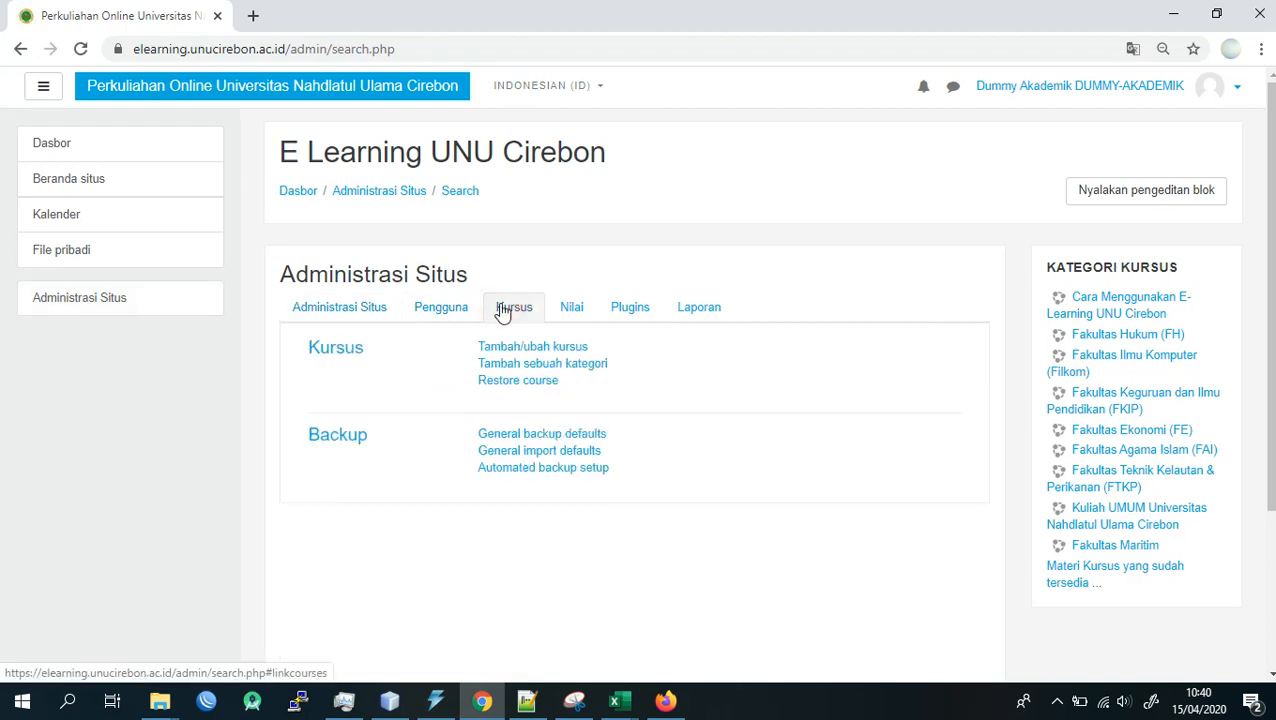
click(516, 347)
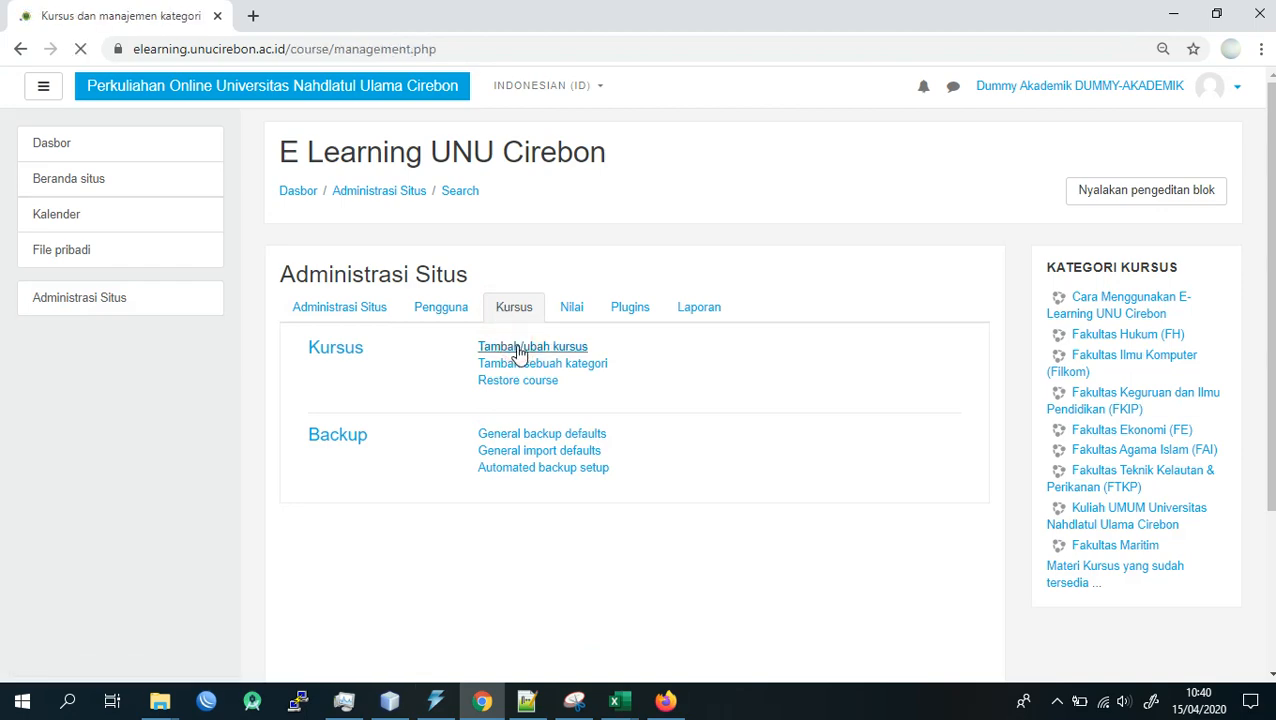
- Search the courses for "pemrograman berorientasi objek" and show the details of Pemrograman Berorientasi Objek 1 (Java Dasar) TI-2 & SI-4
scroll(755, 276, down, 5)
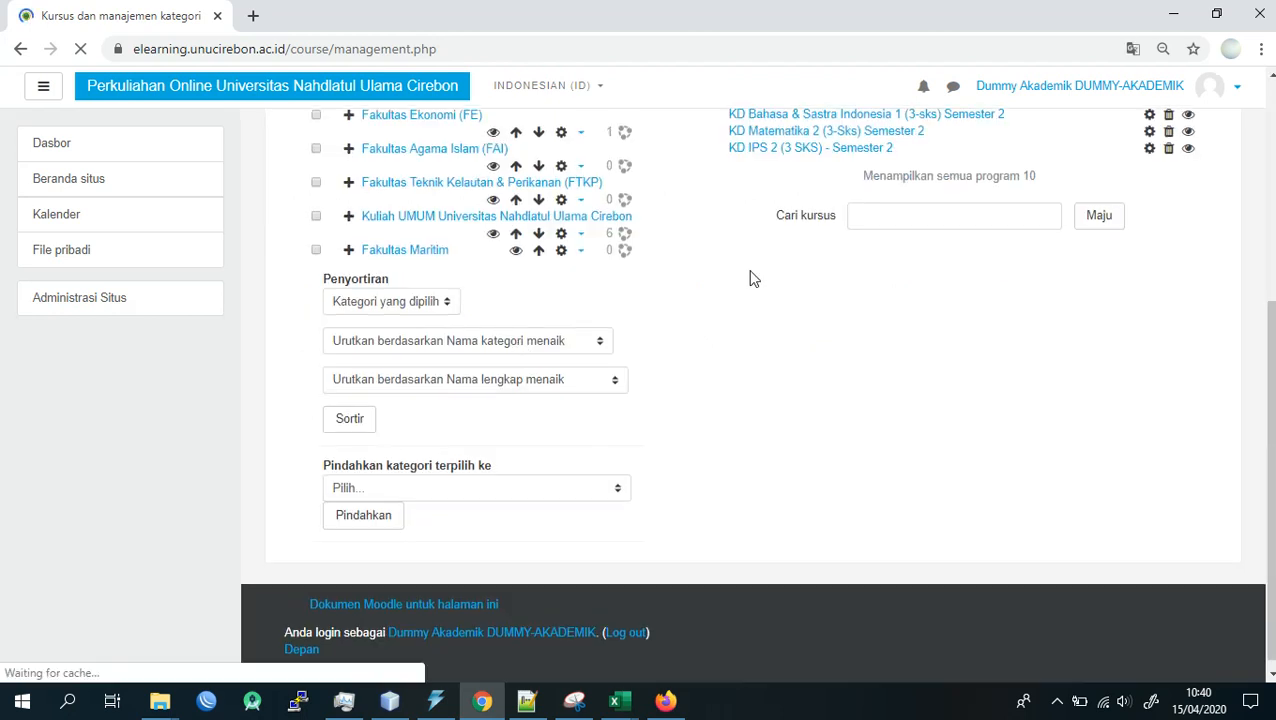
click(867, 220)
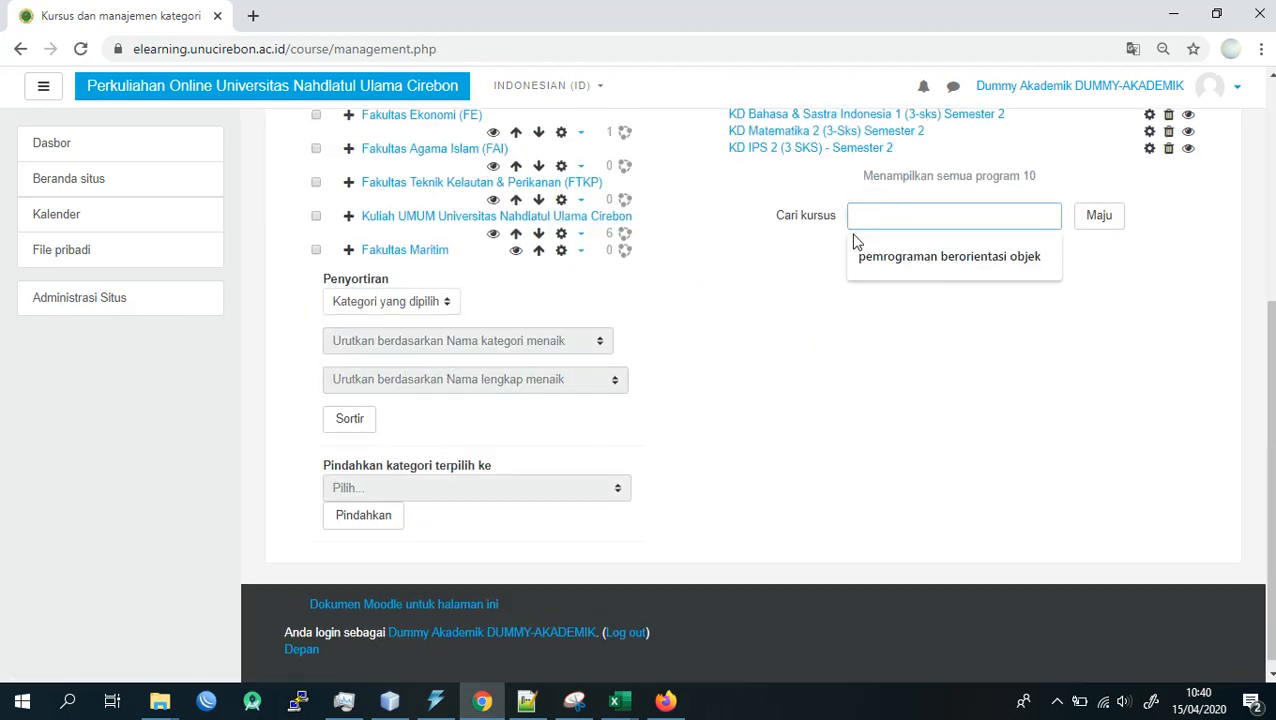
click(913, 256)
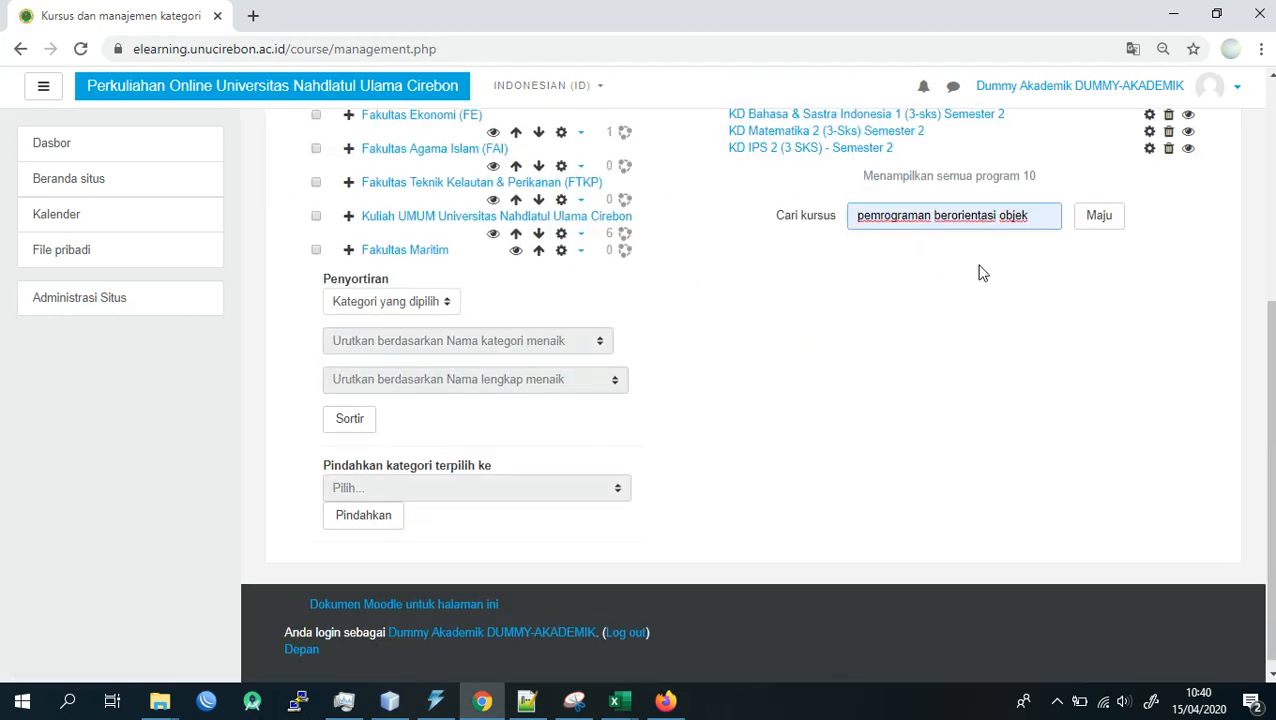
click(1106, 228)
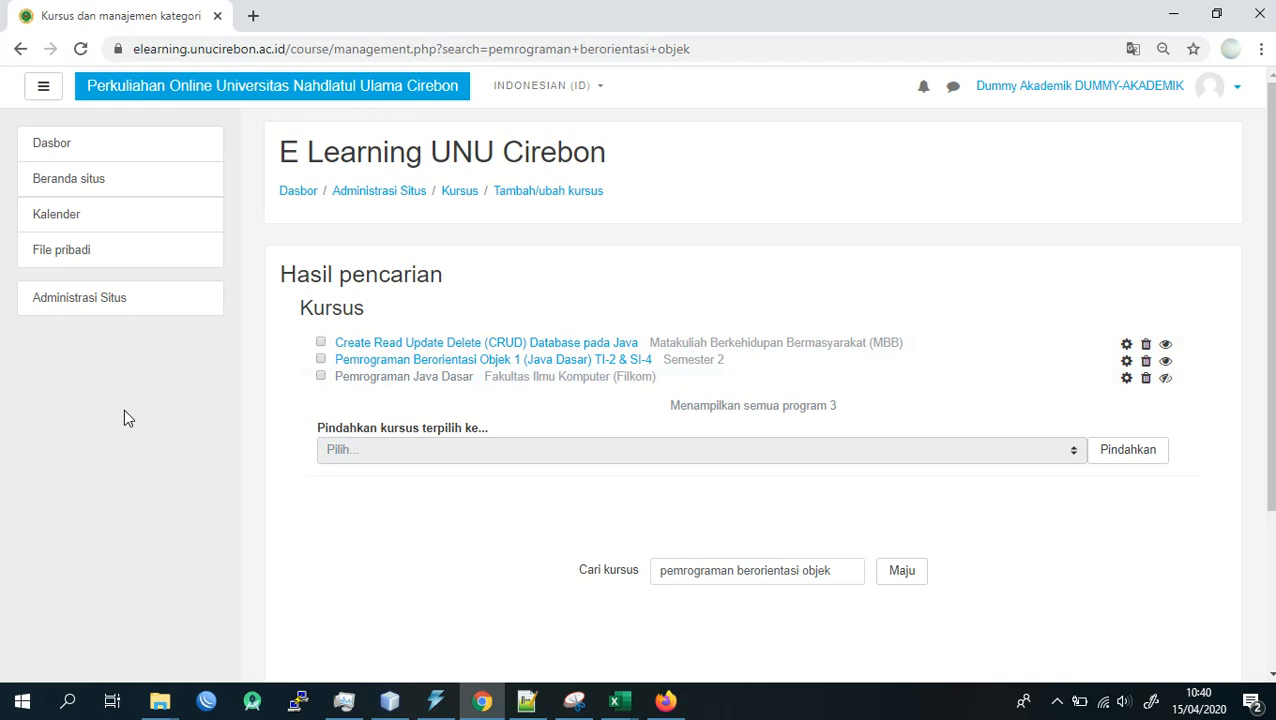
click(377, 362)
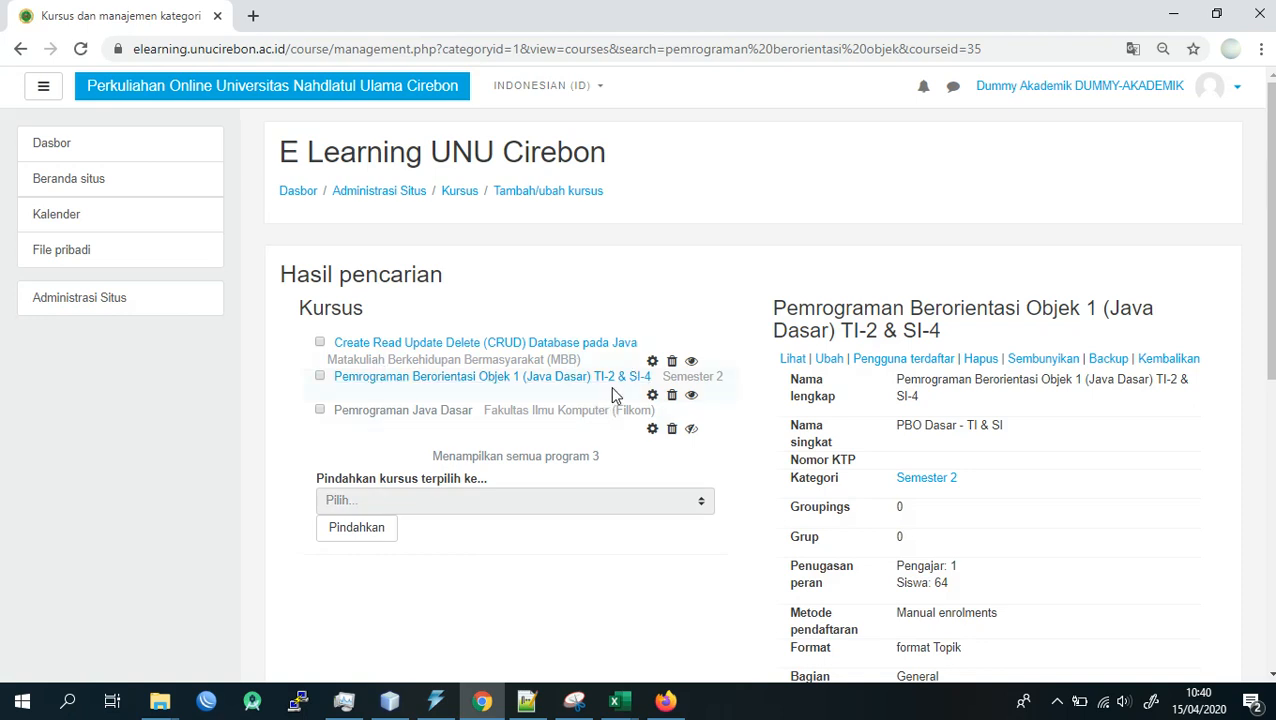
- Open the selected course's enrolled users list (Pengguna terdaftar) in a new browser tab and switch to it
scroll(745, 355, down, 1)
scroll(748, 354, down, 1)
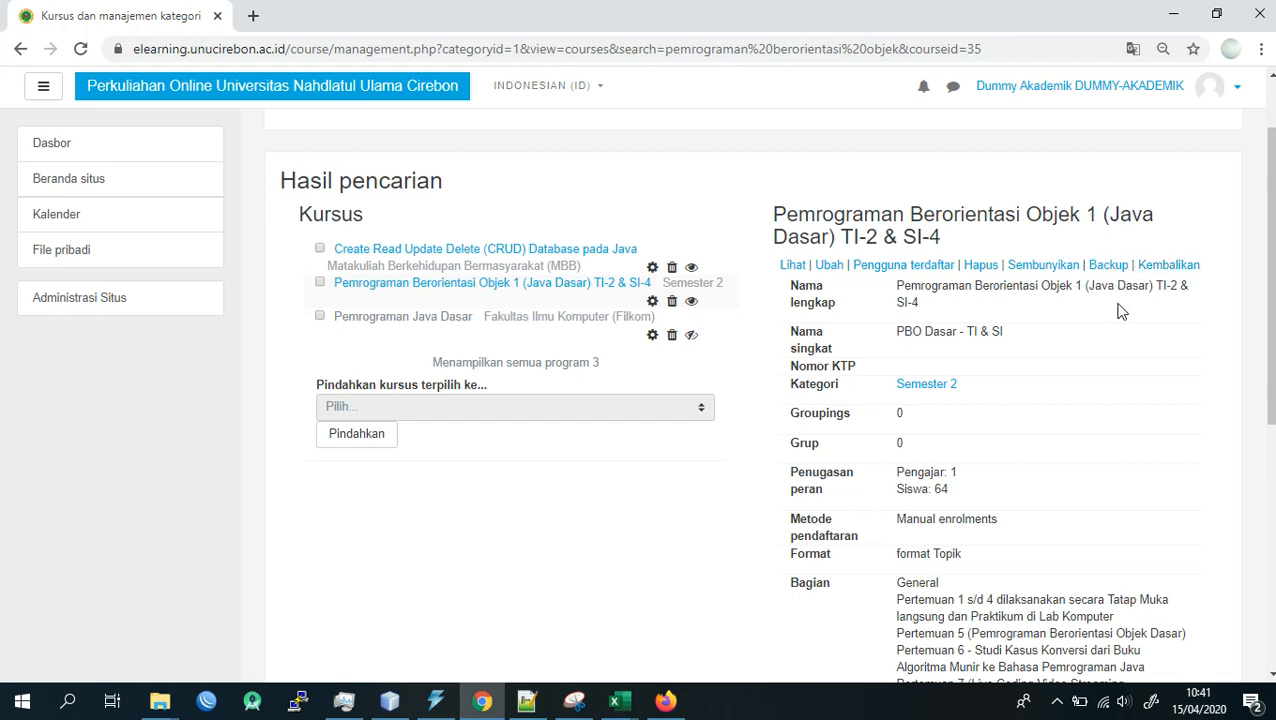
right_click(878, 268)
click(892, 278)
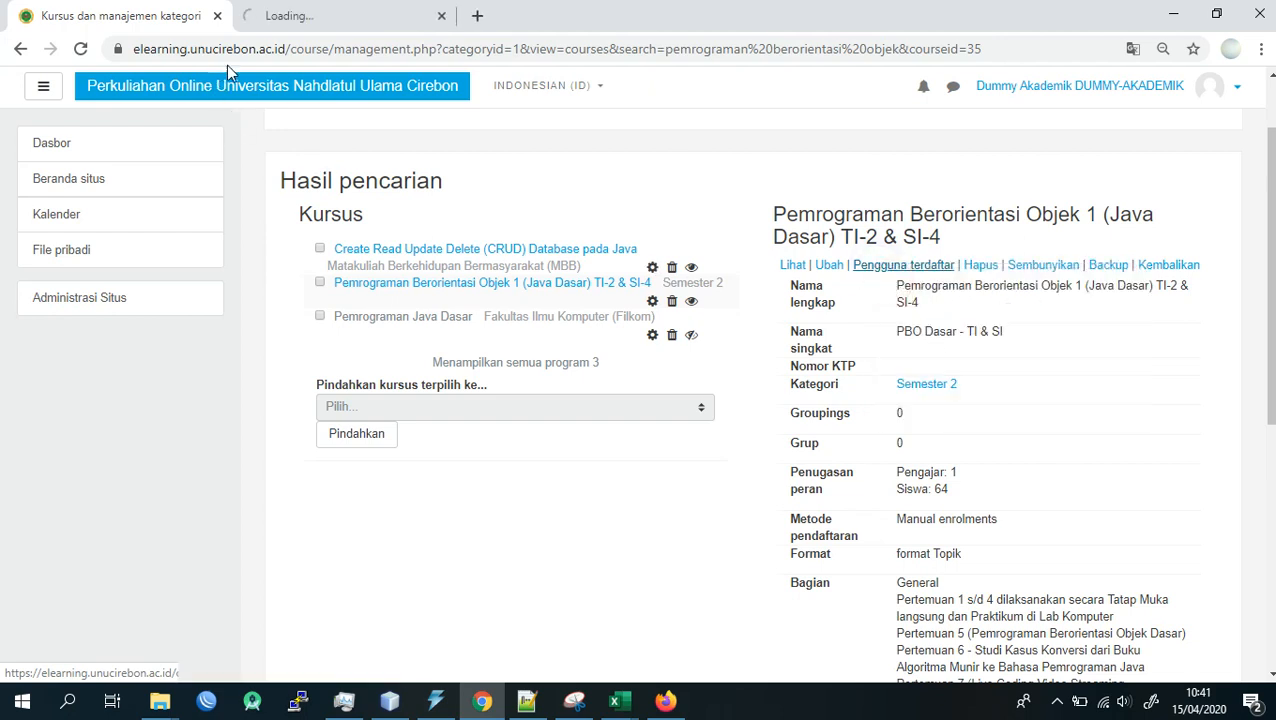
click(332, 8)
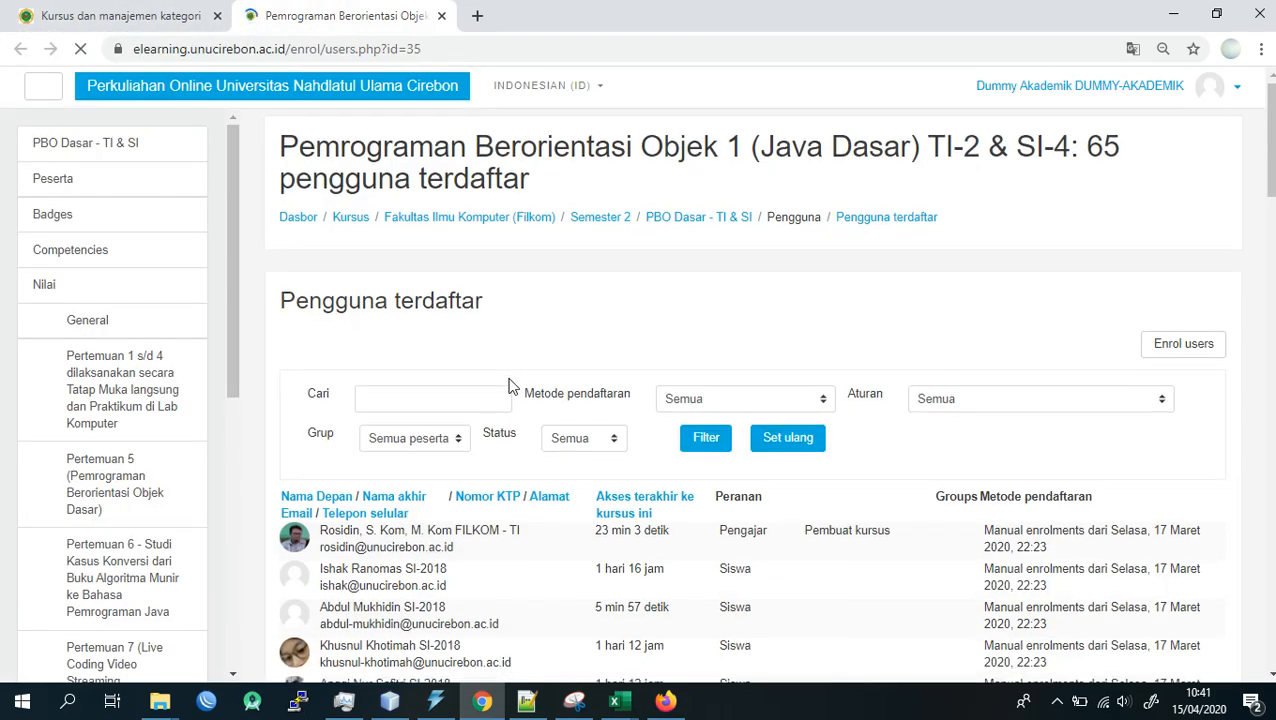
- Remove the Siswa role from the third user in the enrolled users list and confirm the removal
scroll(520, 370, down, 3)
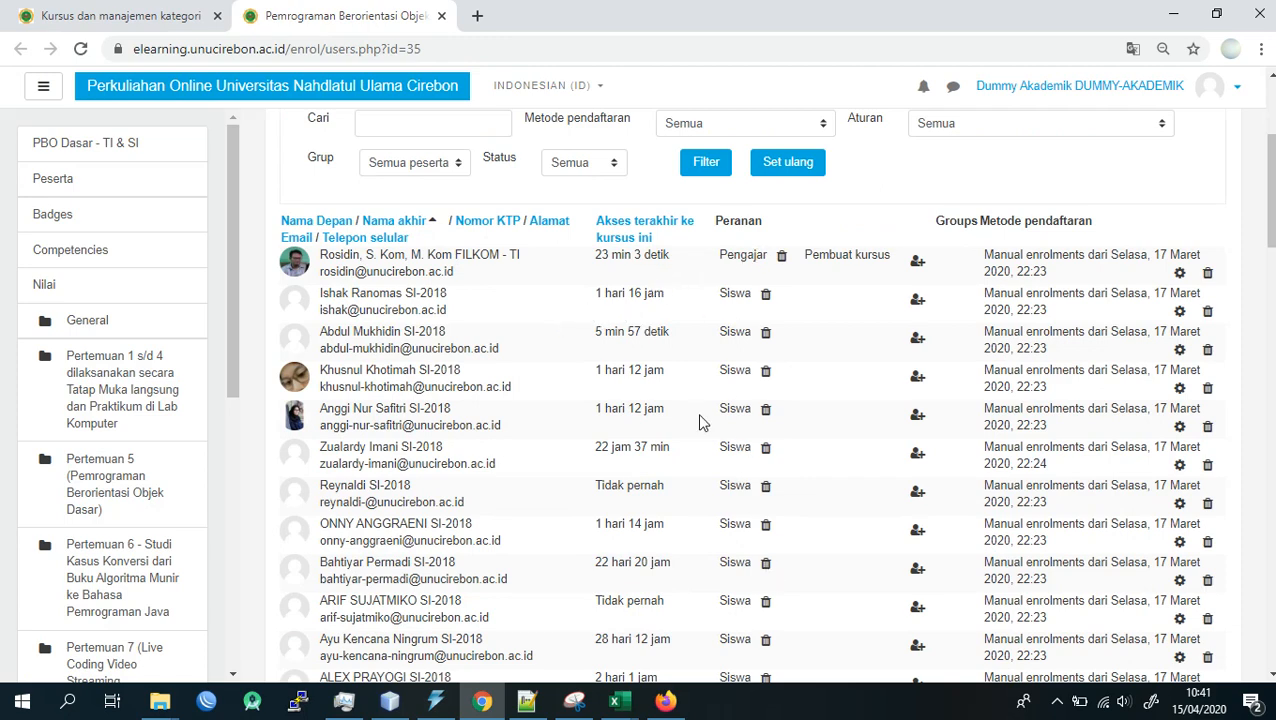
scroll(696, 428, down, 3)
scroll(617, 370, up, 2)
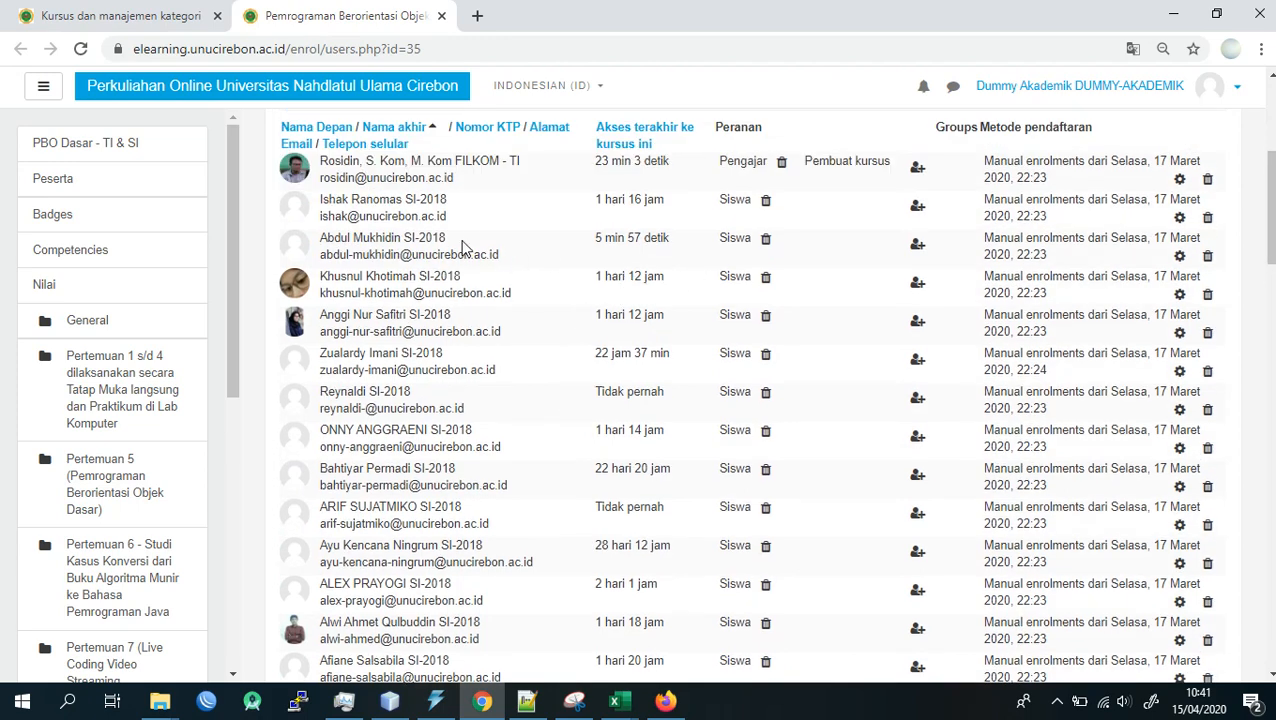
click(767, 247)
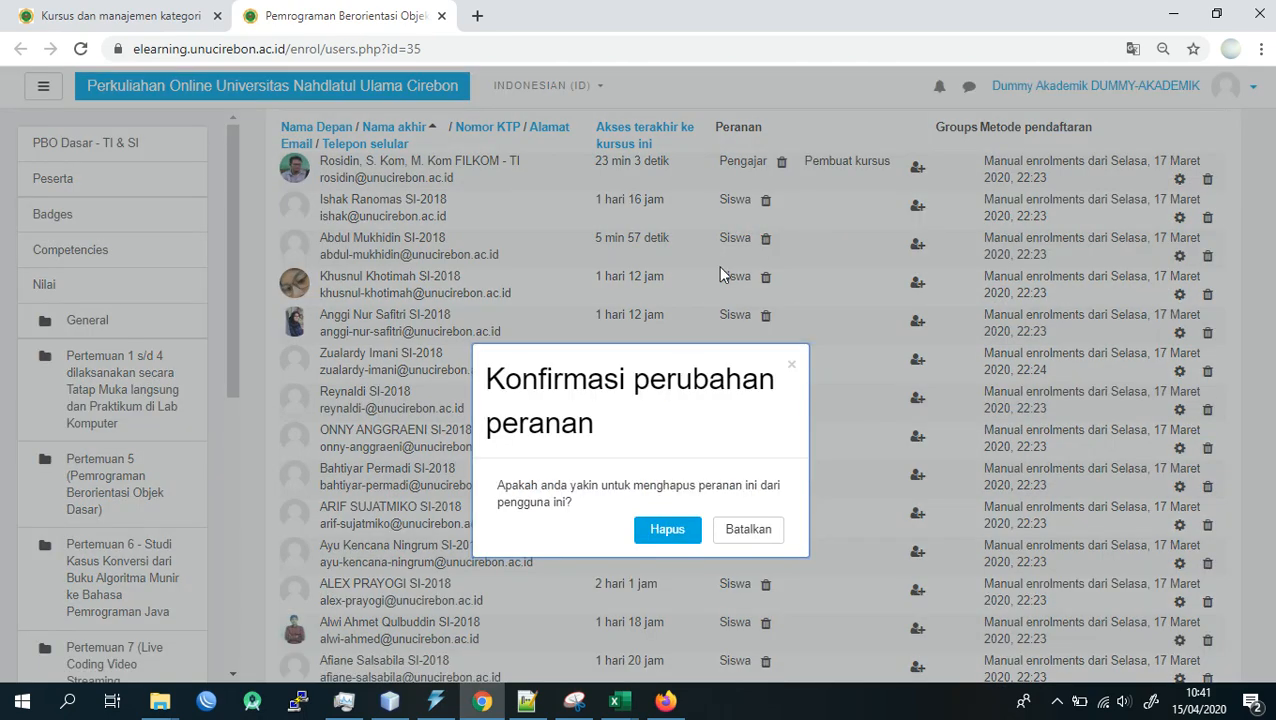
click(678, 527)
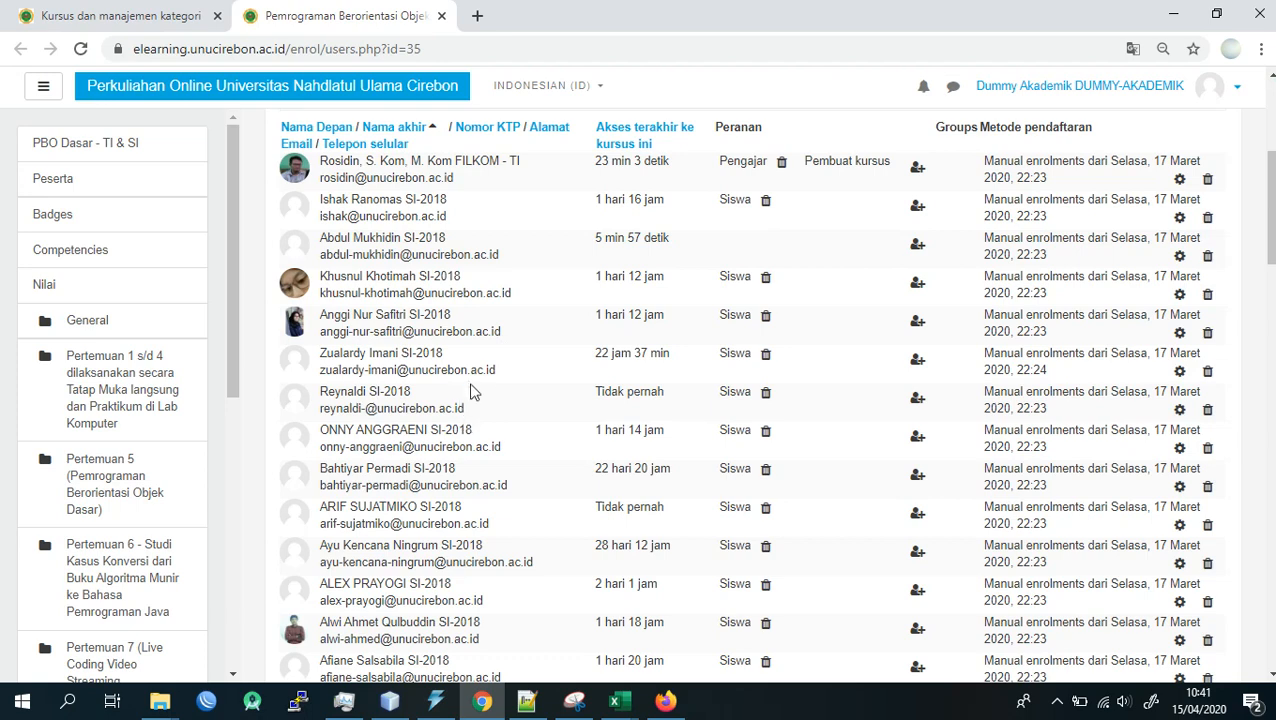
- Remove the Siswa role from the seventh and ninth users in the enrolled users list
click(765, 396)
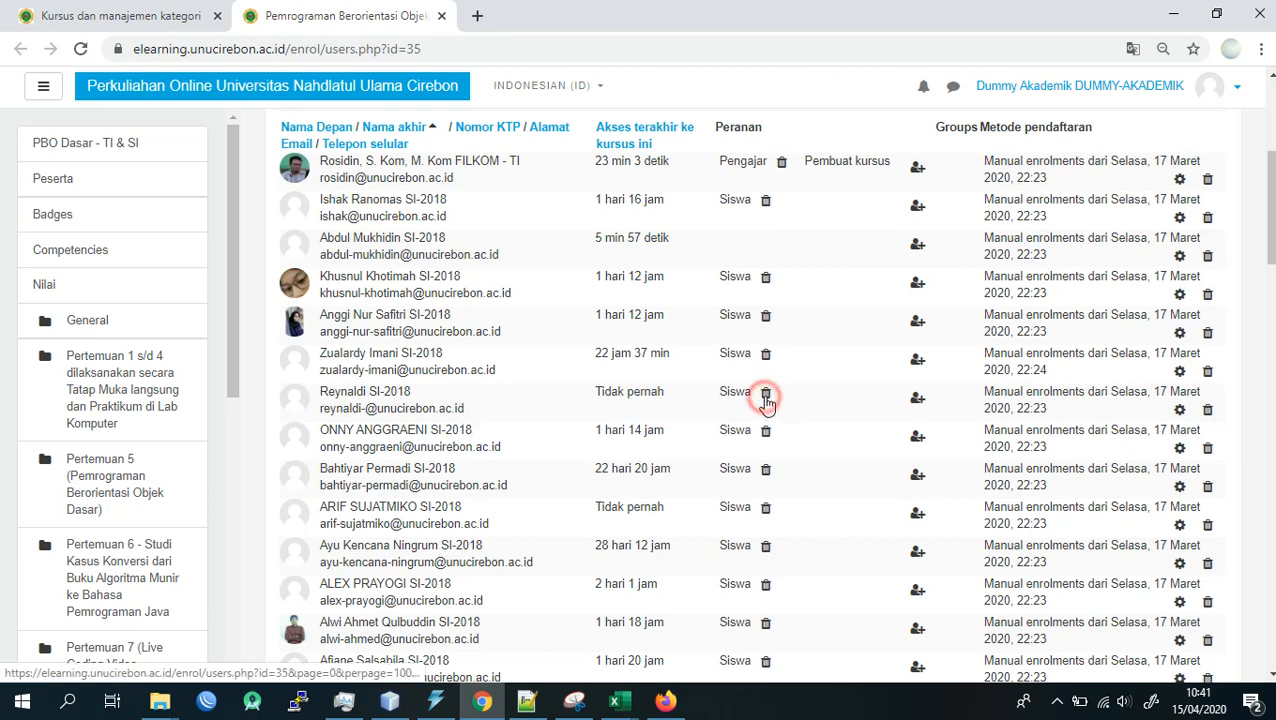
click(674, 532)
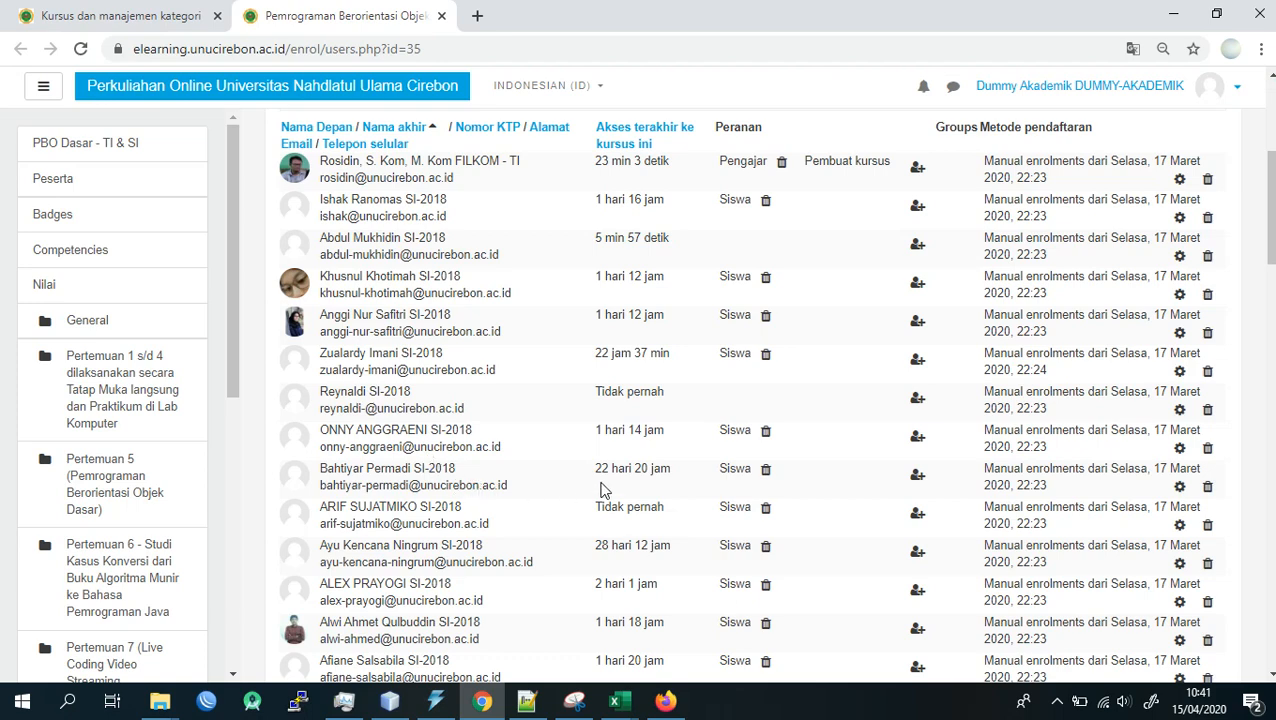
click(766, 470)
click(678, 528)
- Switch to Firefox and reopen the PBO Dasar - TI & SI course from the logged-in student's dashboard
click(668, 700)
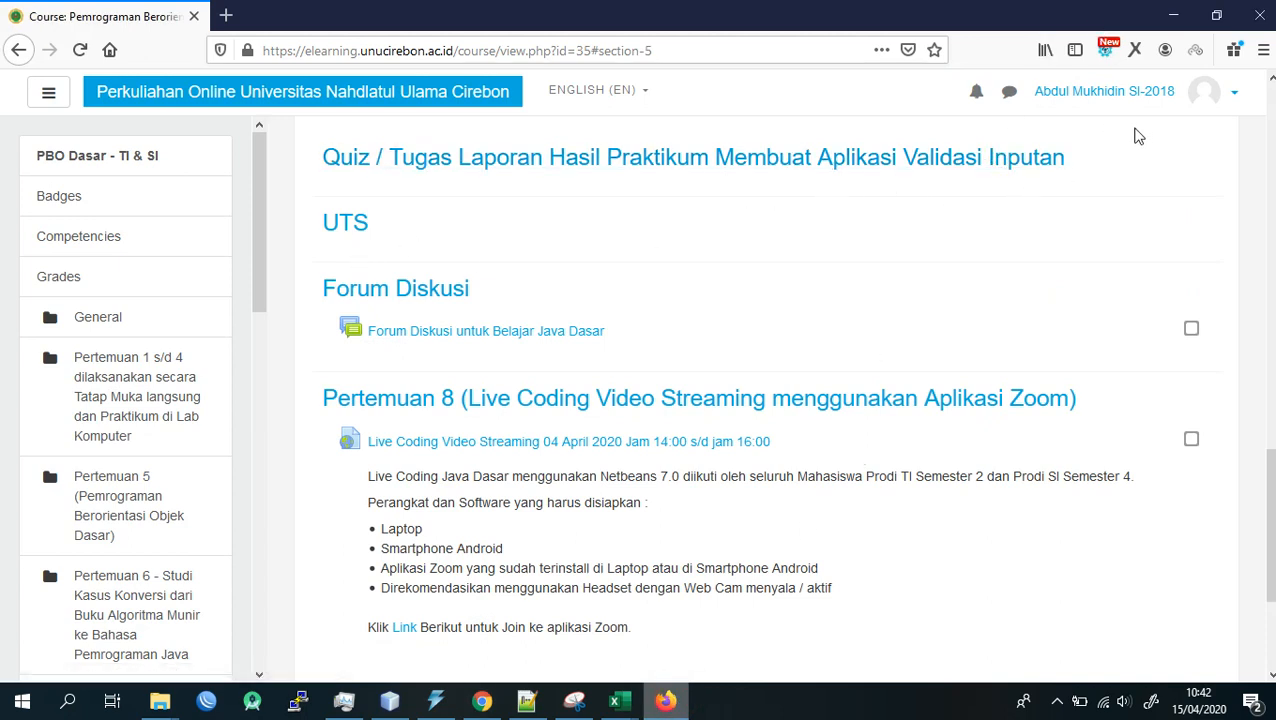
scroll(154, 521, down, 10)
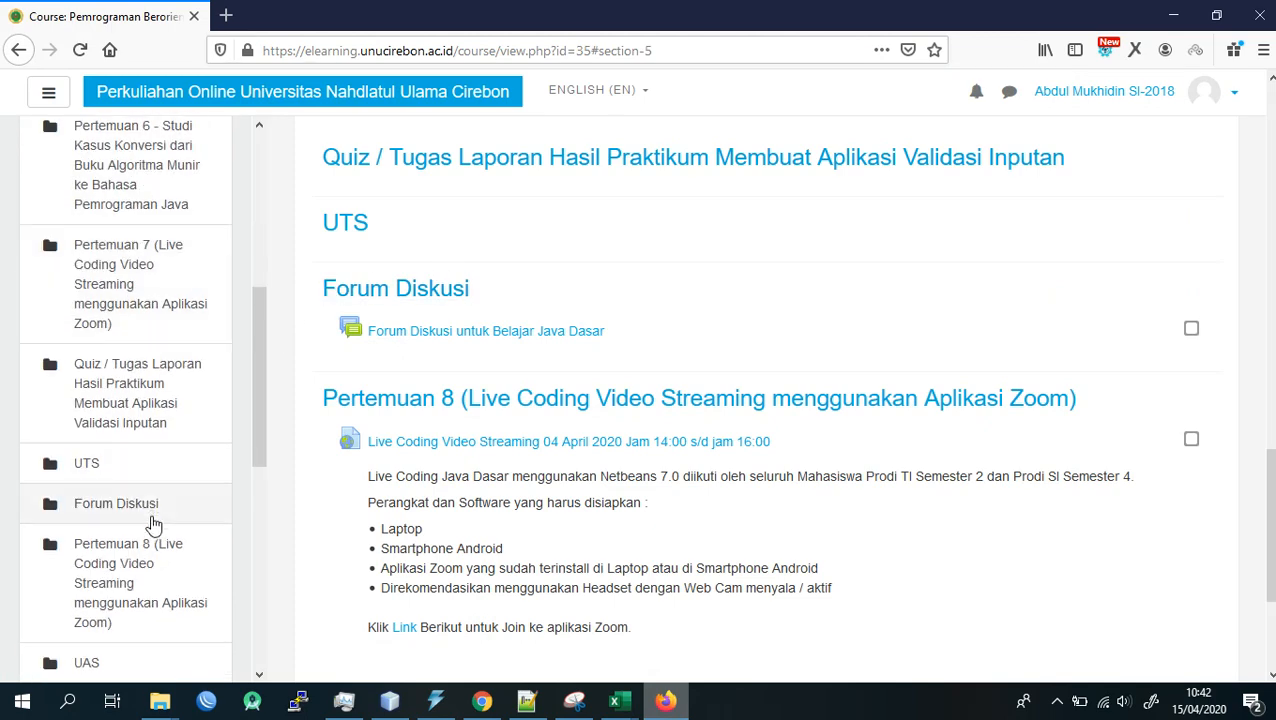
scroll(110, 535, up, 8)
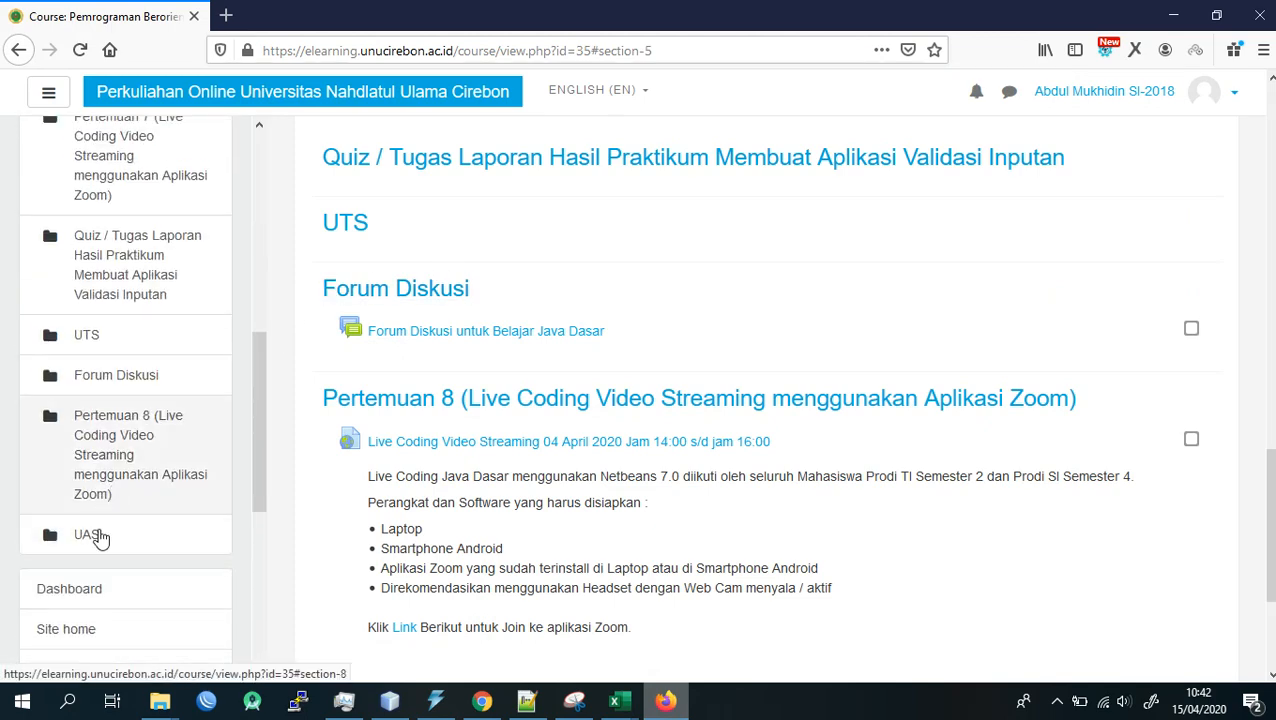
click(98, 595)
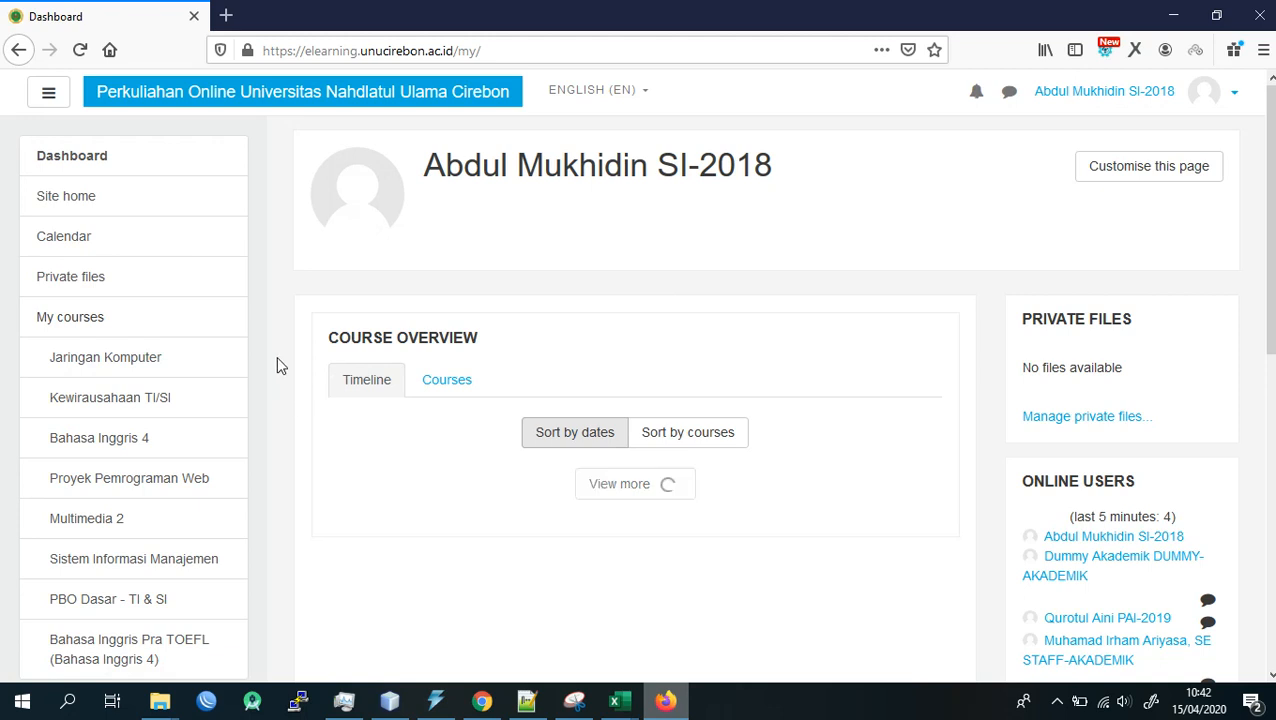
scroll(185, 470, down, 3)
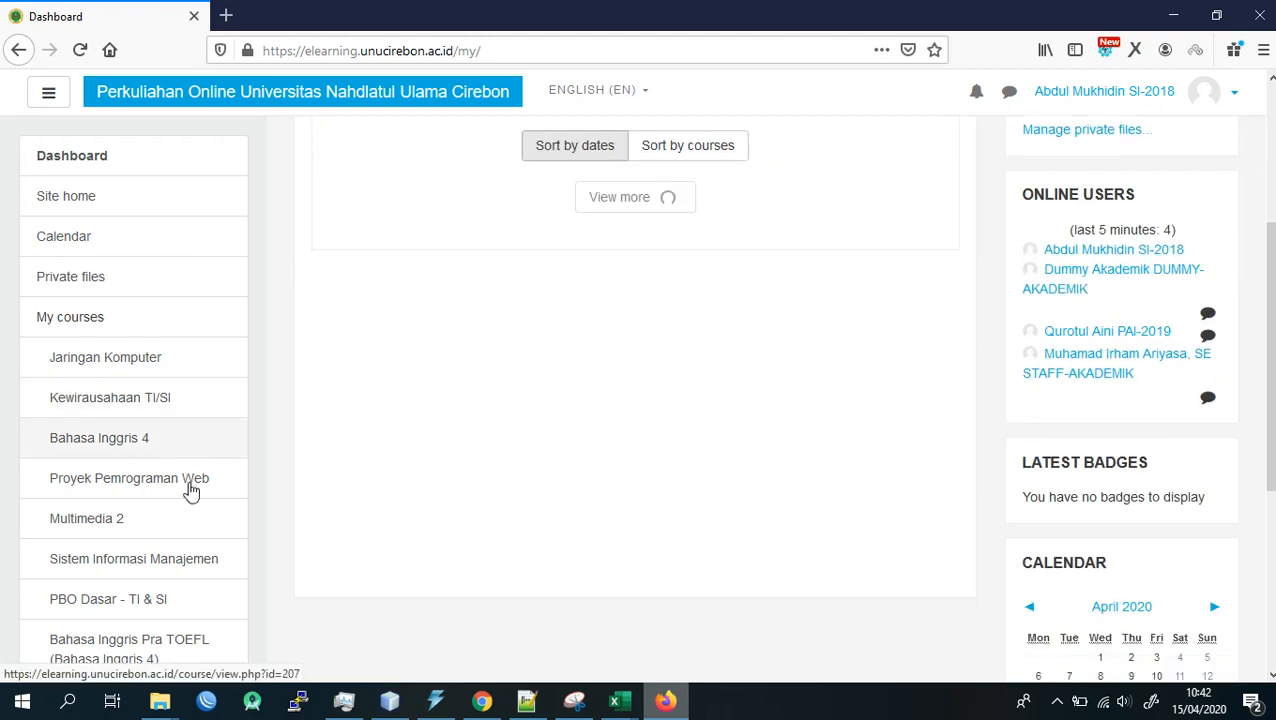
click(125, 605)
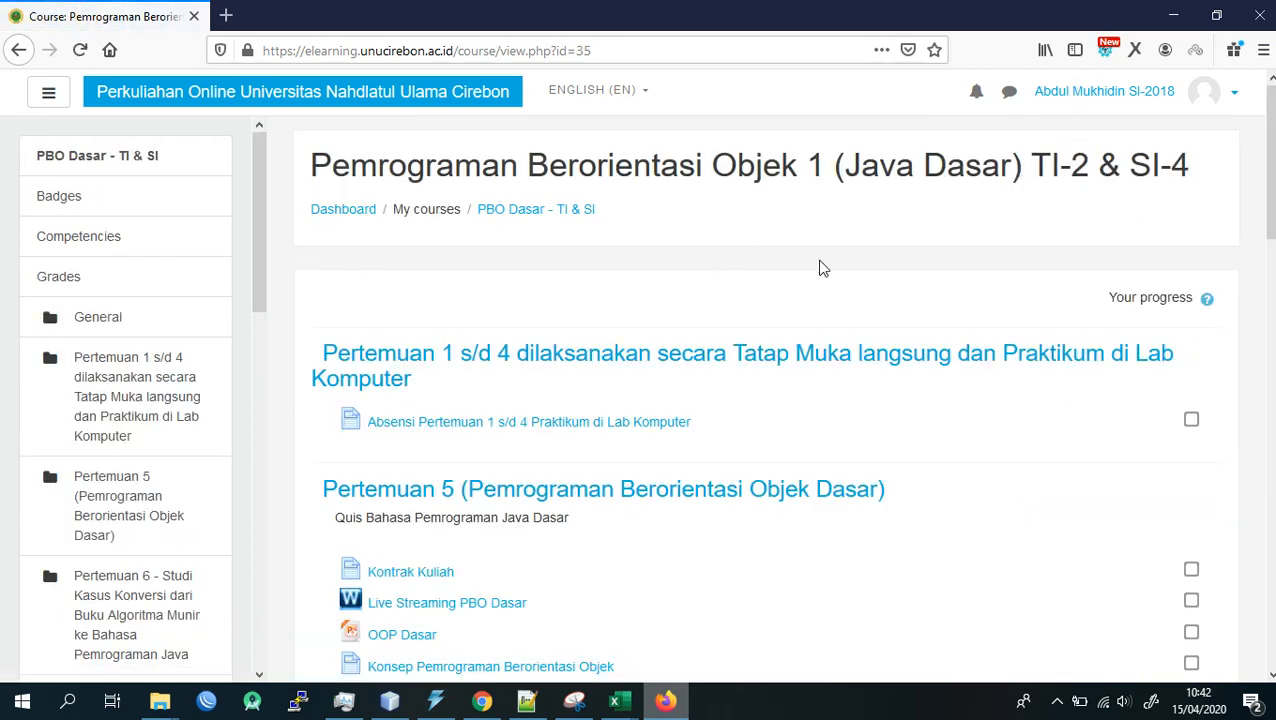
- Check the student's access to the course content by viewing the Absensi Pertemuan 1 s/d 4 Praktikum di Lab Komputer page, and return to the course page
scroll(916, 322, down, 4)
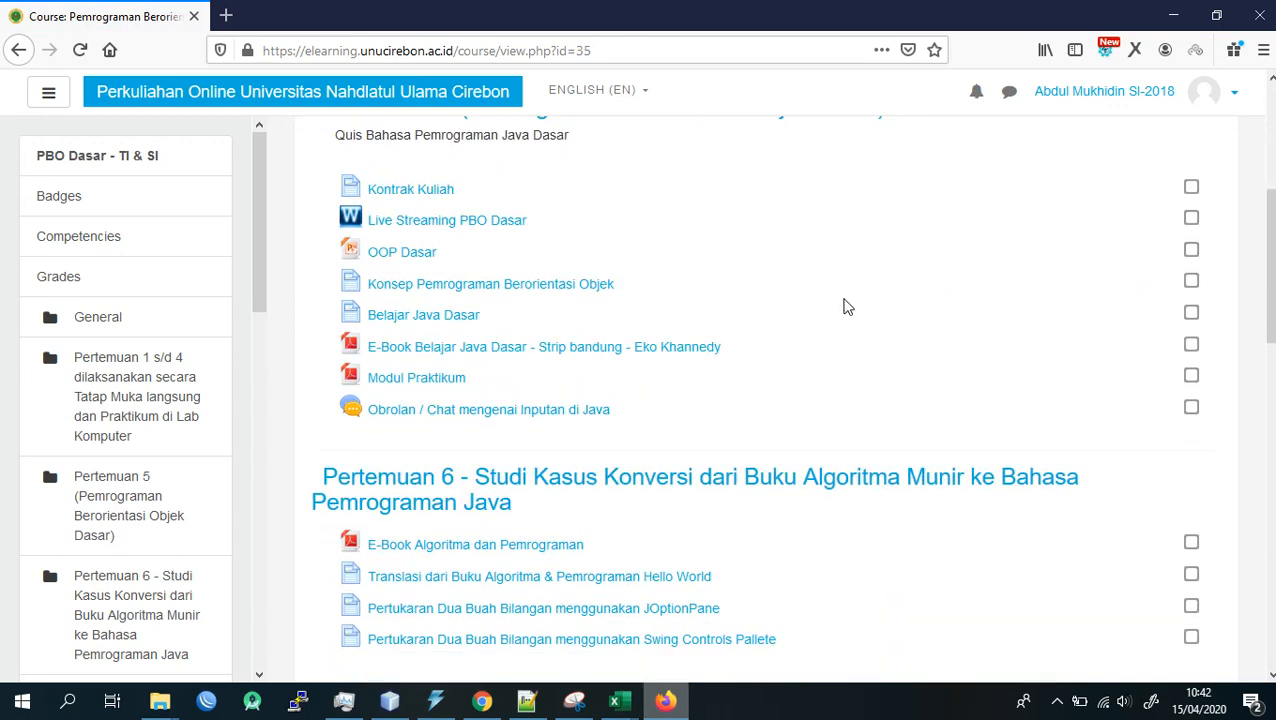
scroll(660, 295, up, 4)
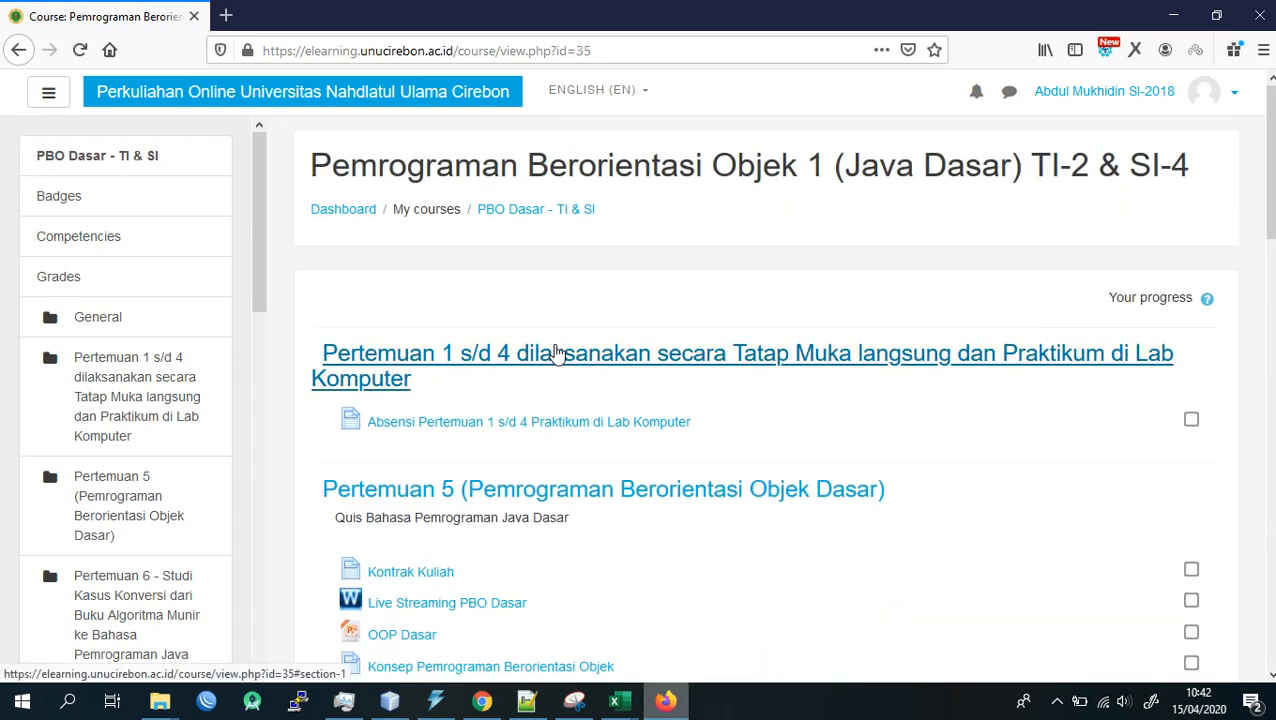
scroll(555, 345, down, 3)
scroll(544, 337, up, 2)
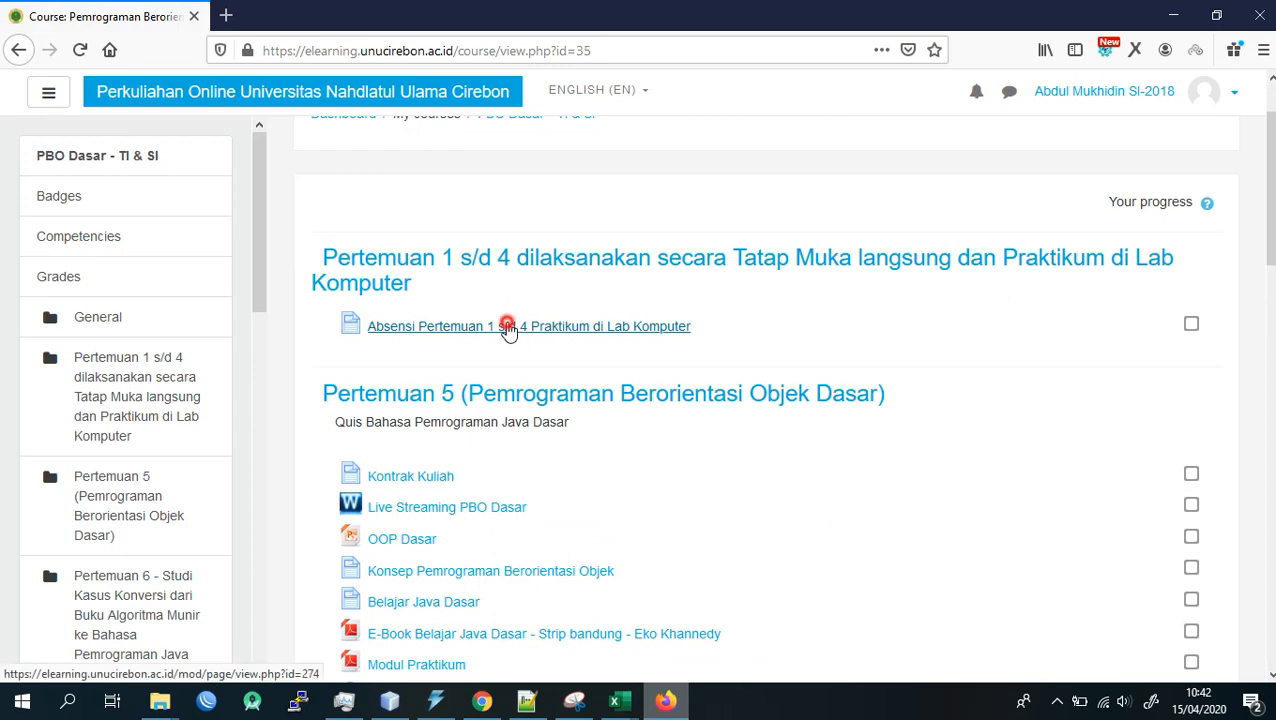
click(506, 328)
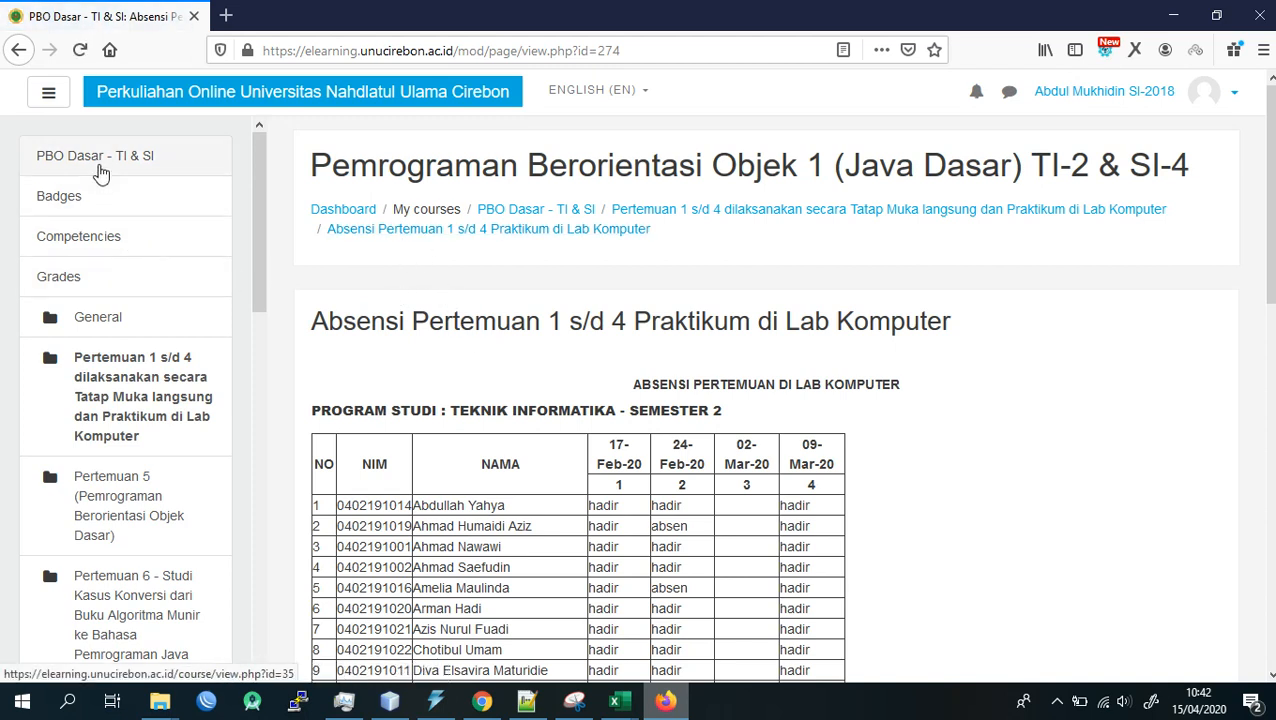
click(100, 170)
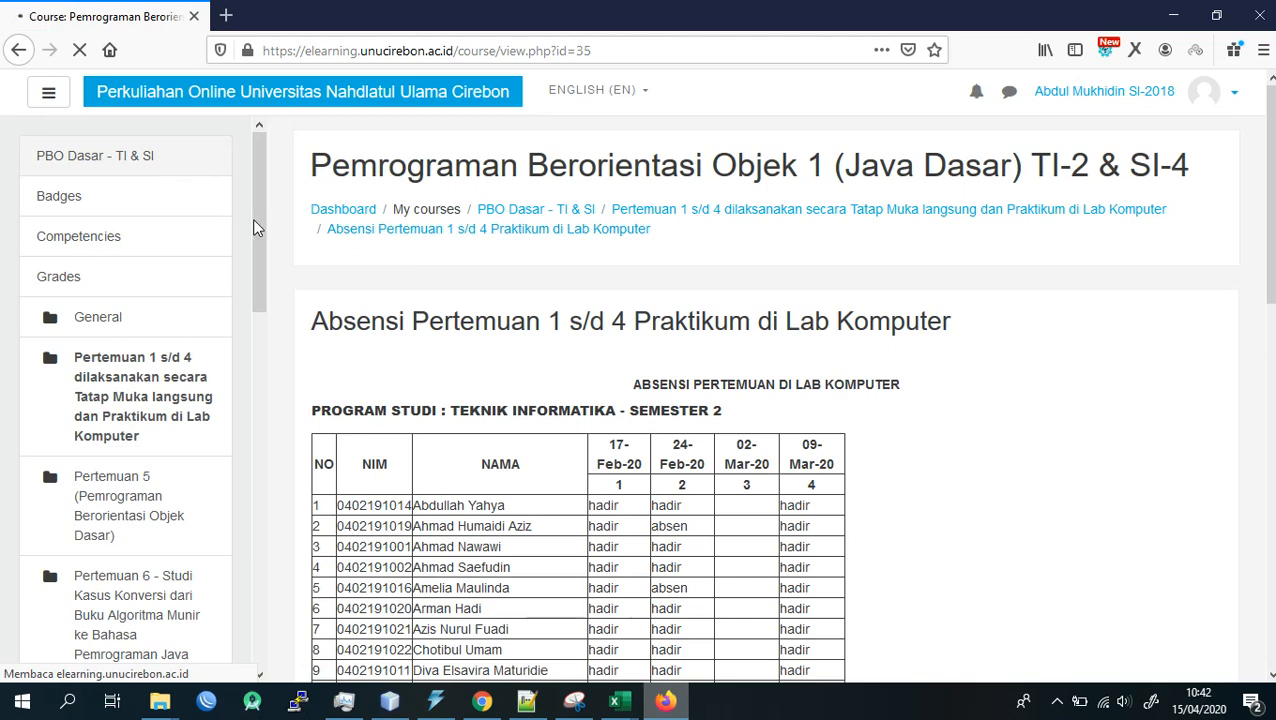
- Check whether the student can see any activities in the Quiz / Tugas Laporan and UTS sections of the course page
scroll(335, 292, down, 5)
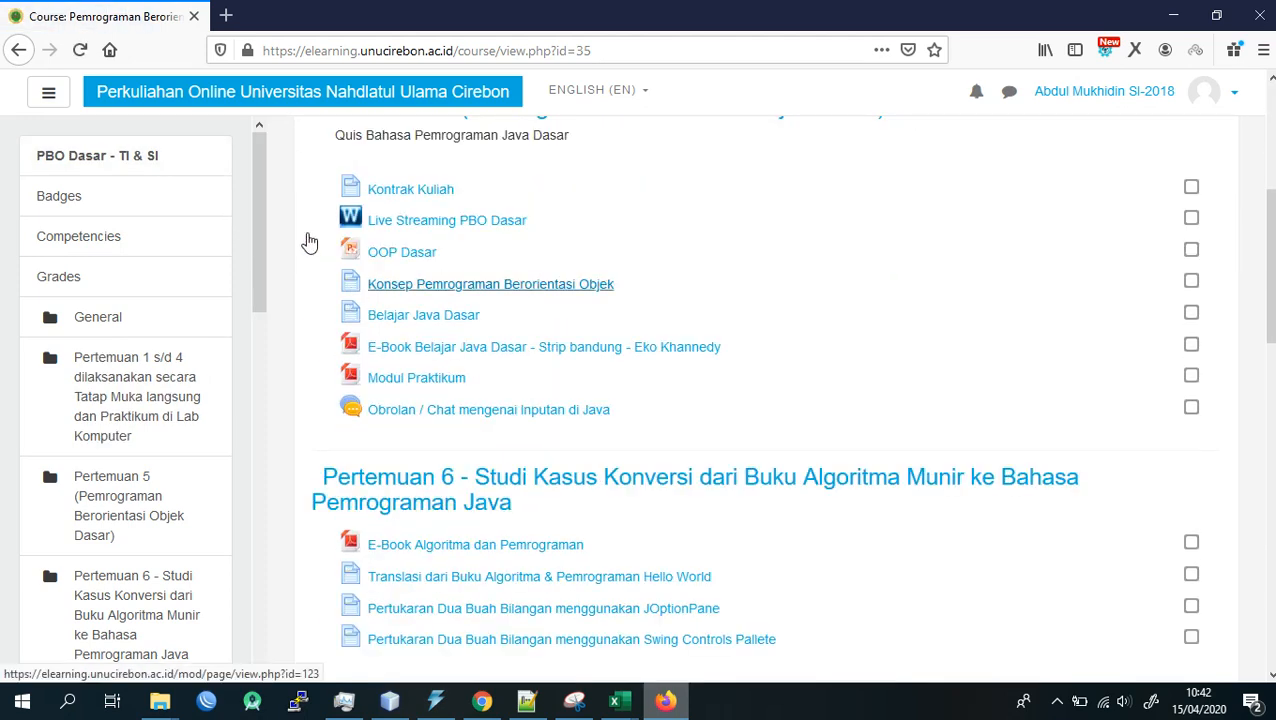
scroll(392, 280, down, 3)
scroll(392, 272, down, 5)
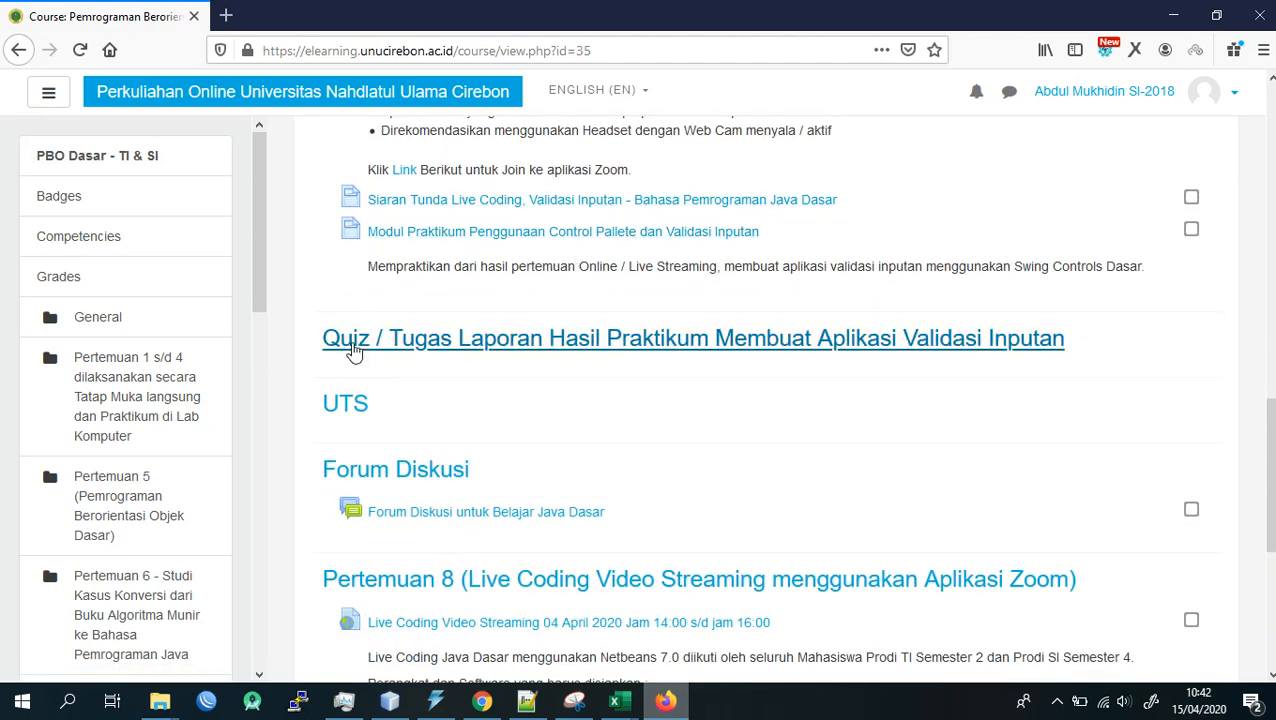
click(440, 343)
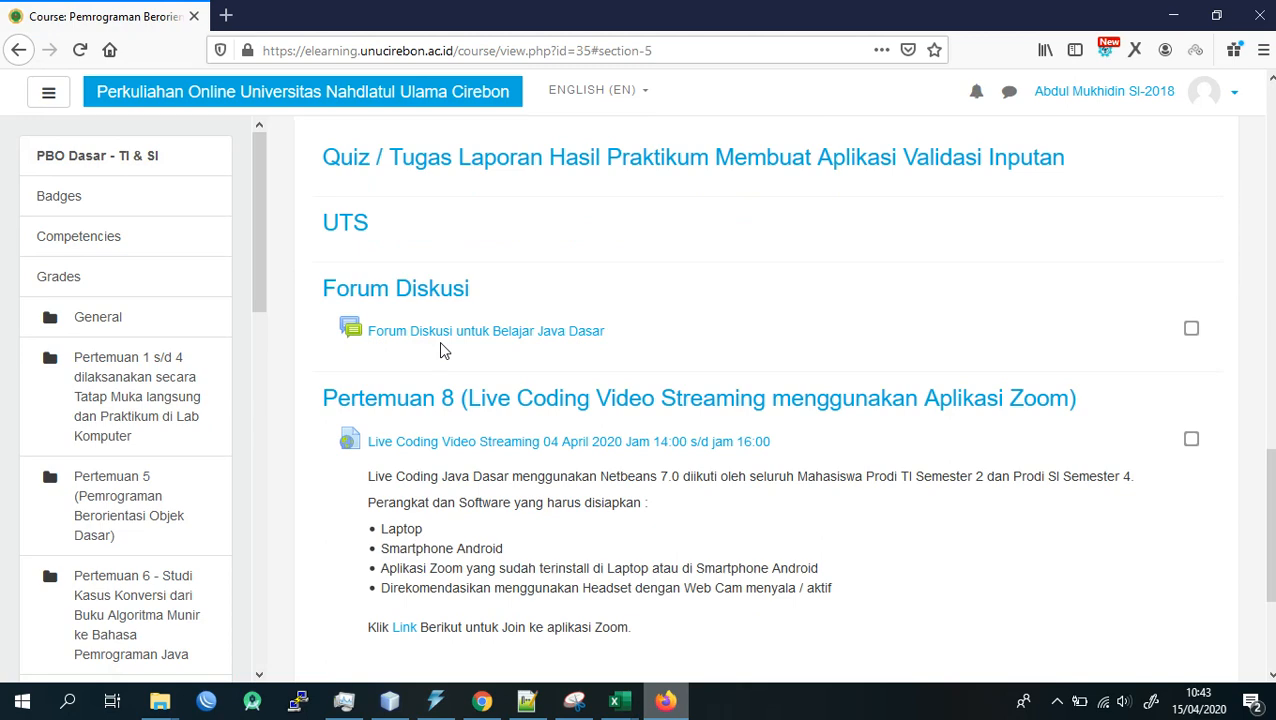
click(359, 224)
scroll(410, 308, up, 3)
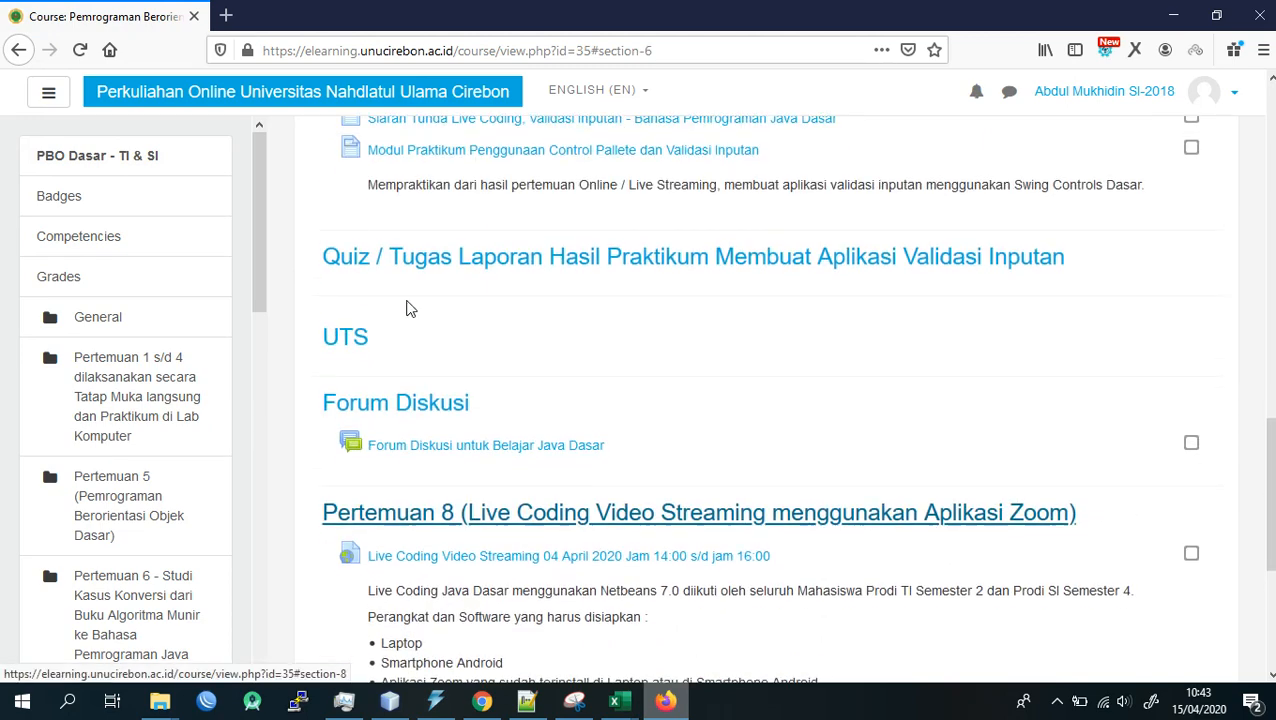
click(365, 279)
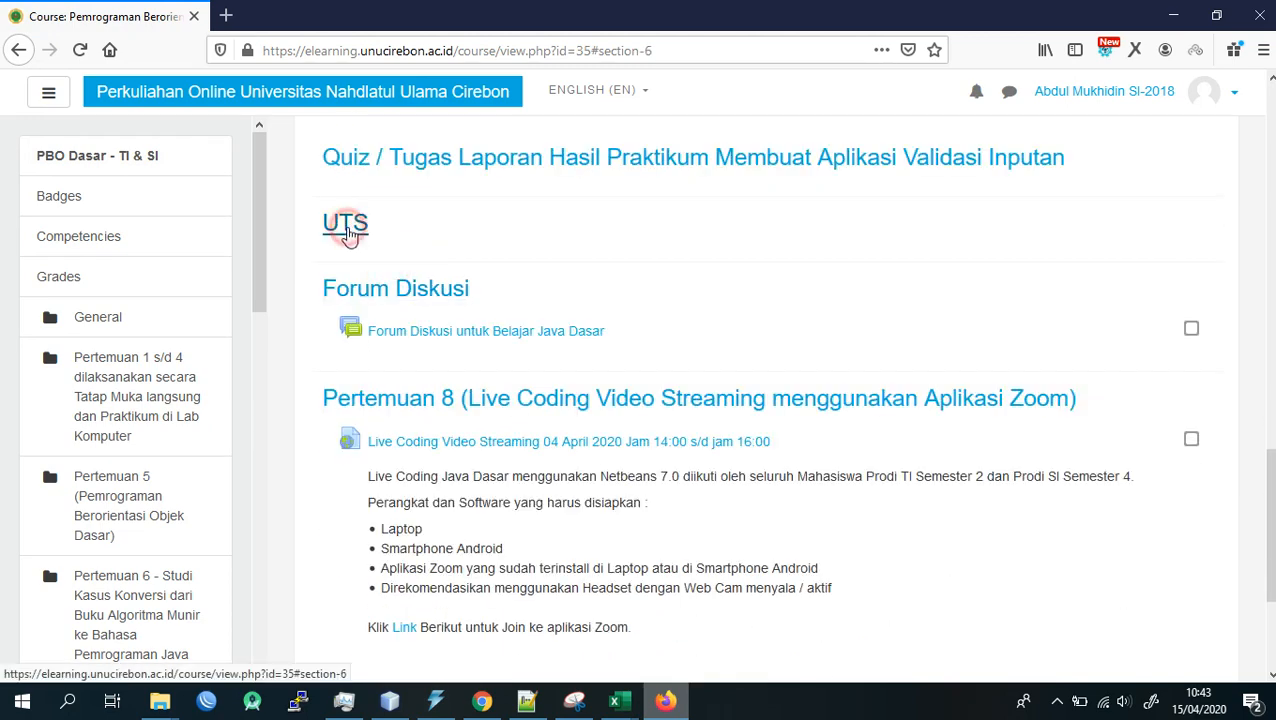
click(350, 236)
scroll(473, 333, up, 3)
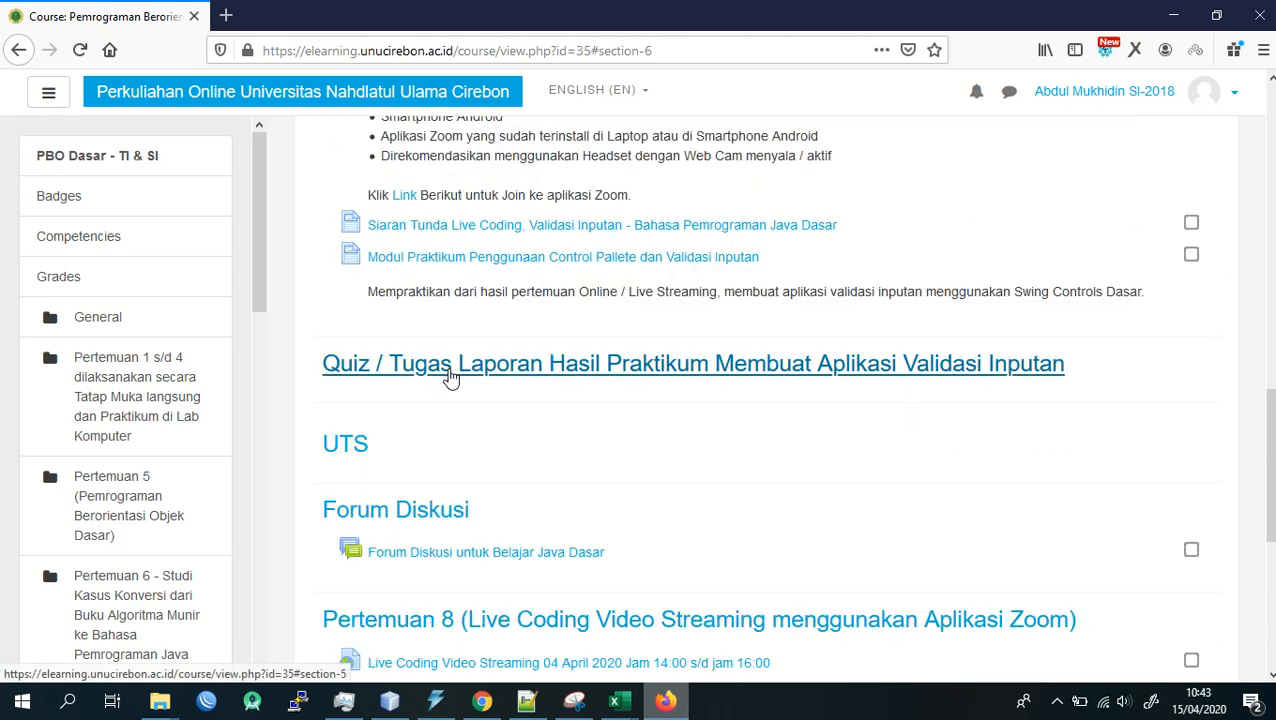
click(440, 368)
scroll(433, 370, down, 3)
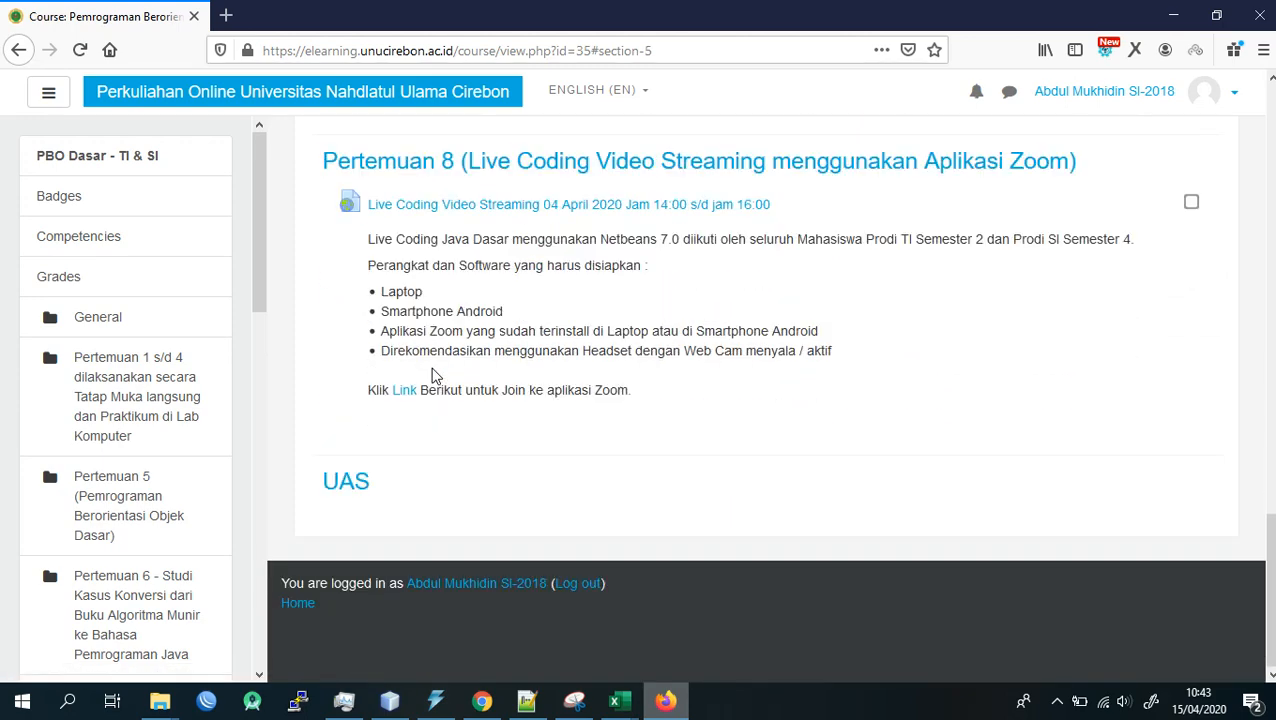
- Open the Pertukaran Dua Buah Bilangan menggunakan JOptionPane page in the Pertemuan 6 section and review its text and video
scroll(376, 316, up, 5)
scroll(385, 300, up, 5)
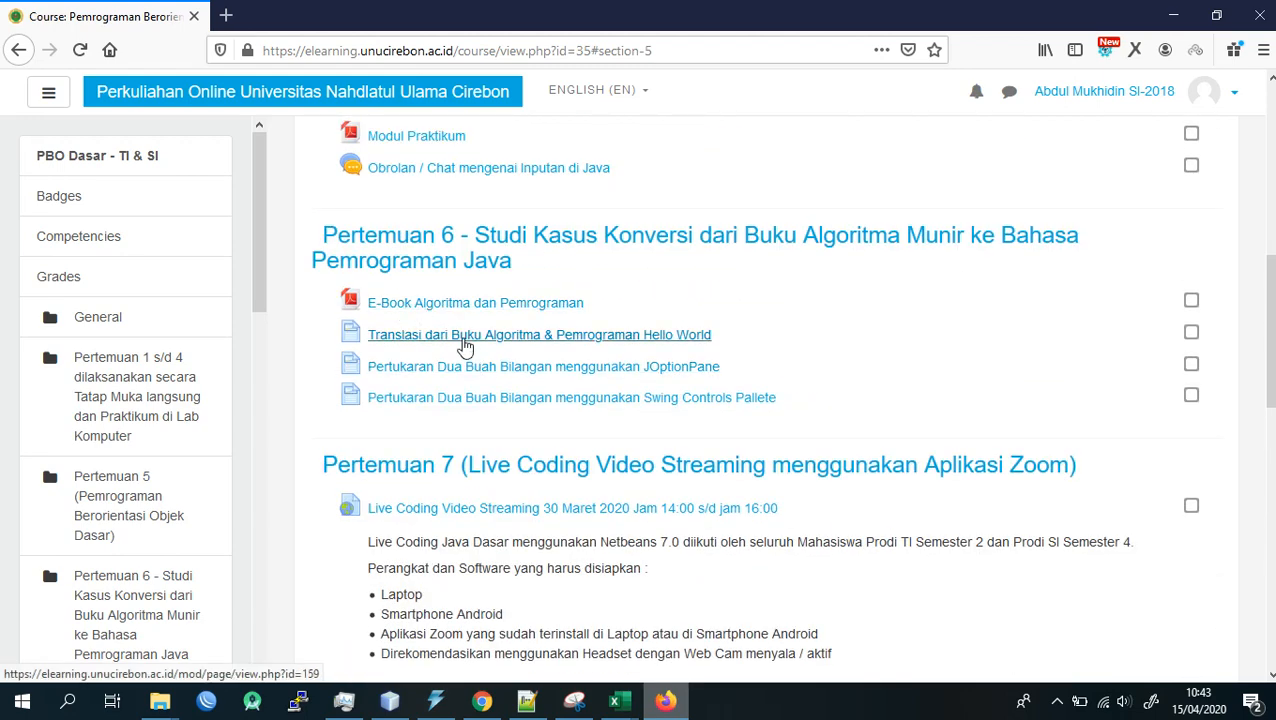
click(458, 368)
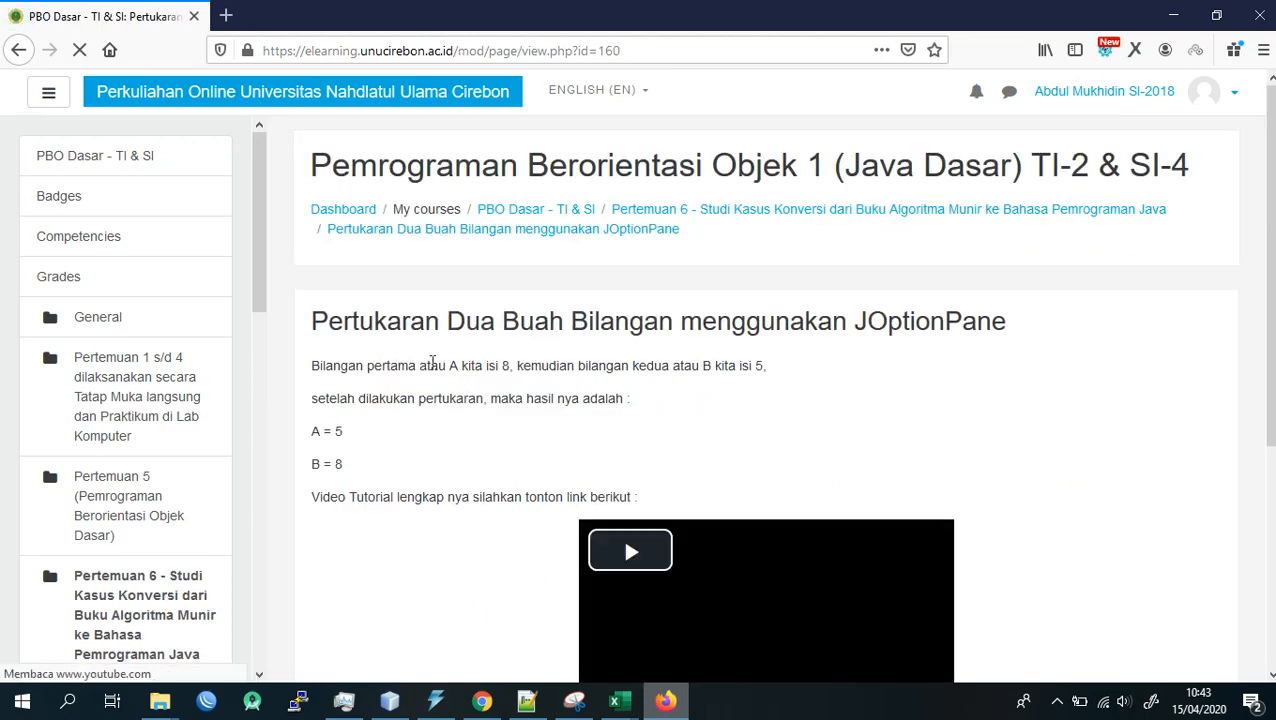
scroll(410, 419, down, 5)
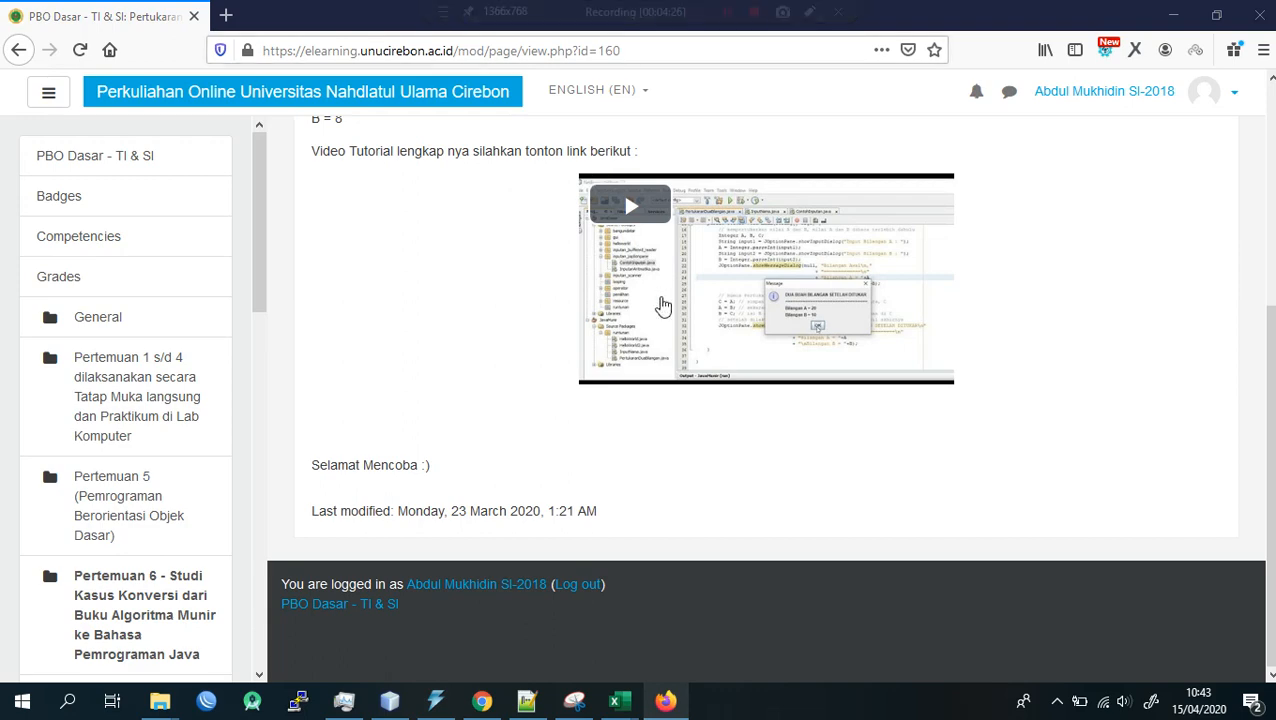
key(Home)
mouse_move(685, 9)
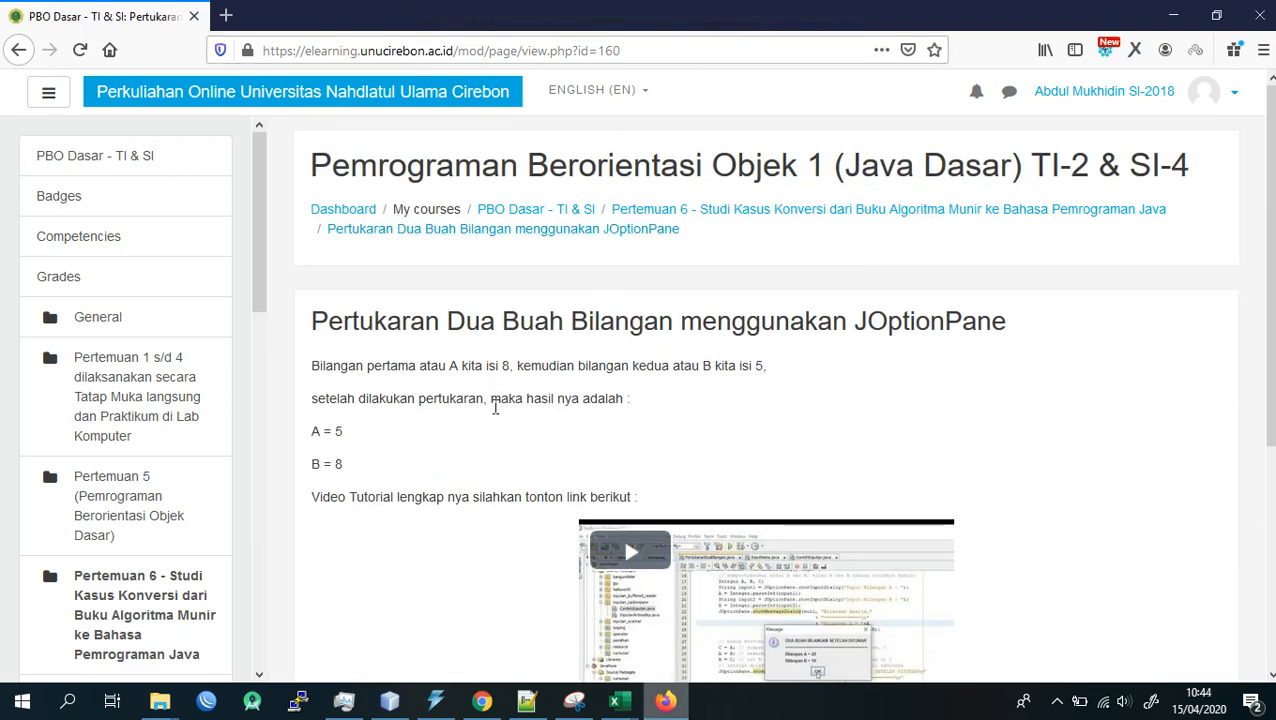
scroll(503, 459, down, 3)
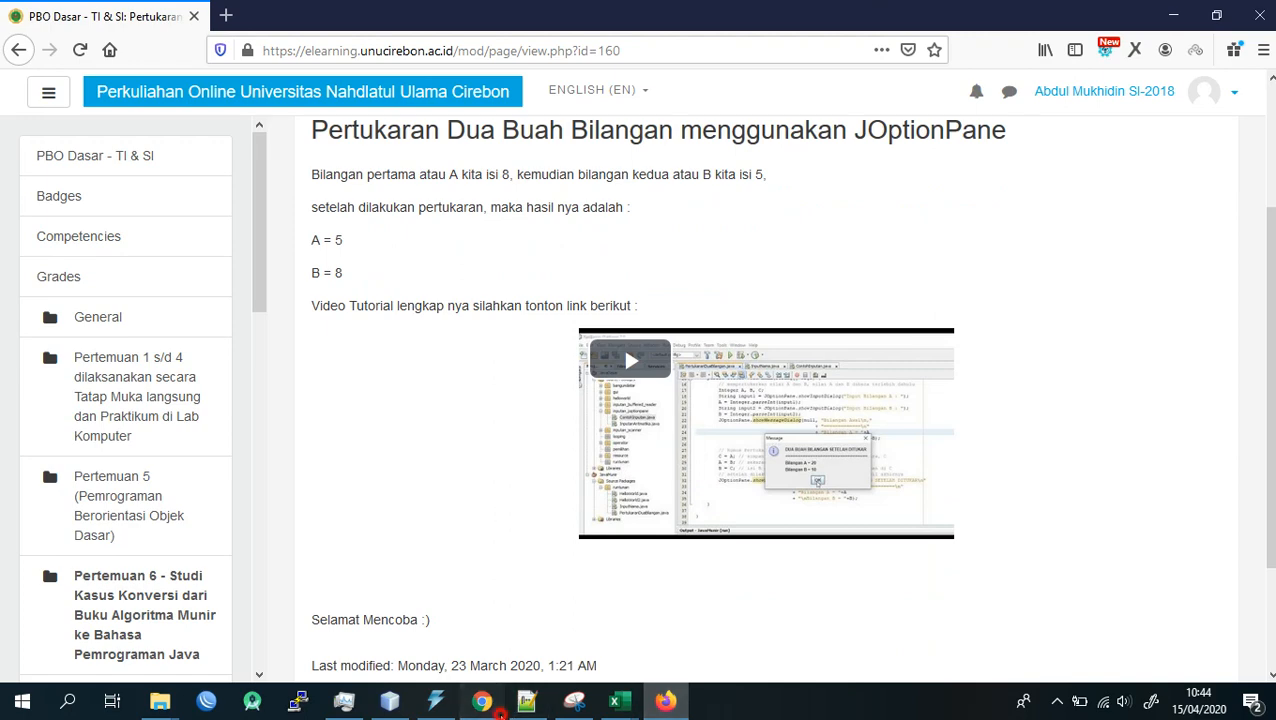
- Glance at the enrolled users list in Chrome, return to the student's Firefox session and reopen the PBO Dasar - TI & SI course page
click(490, 702)
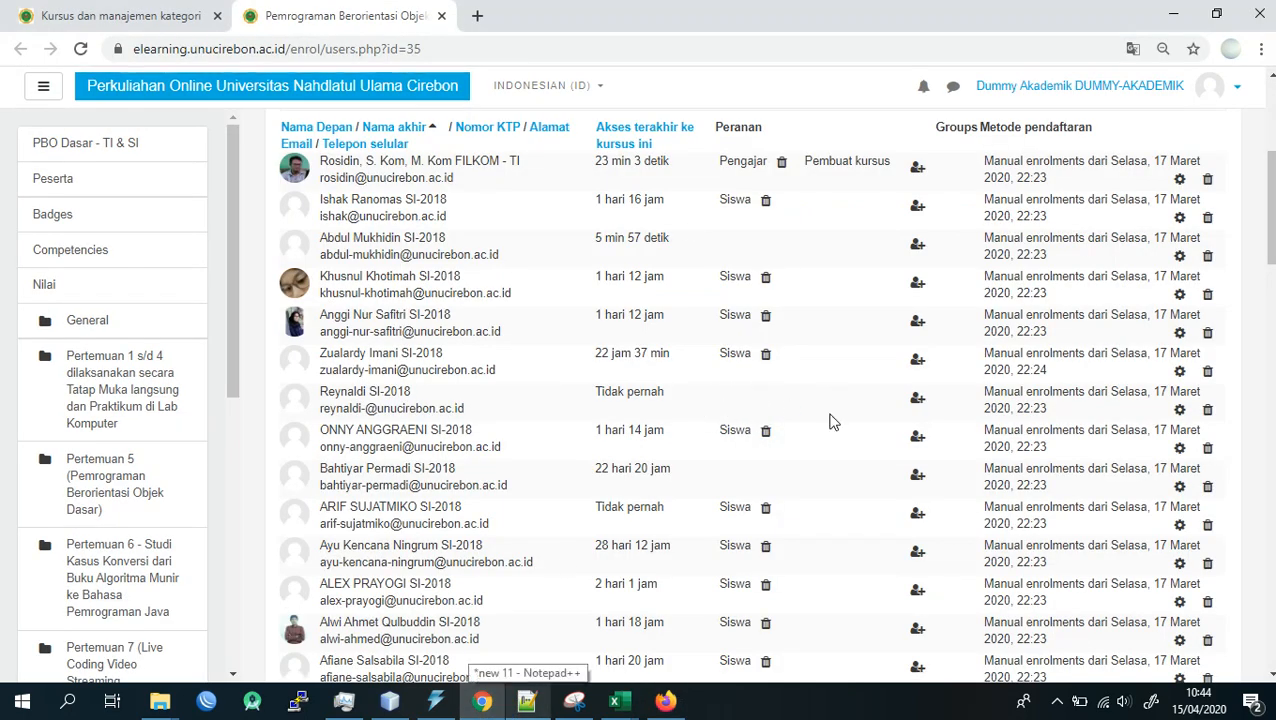
click(665, 702)
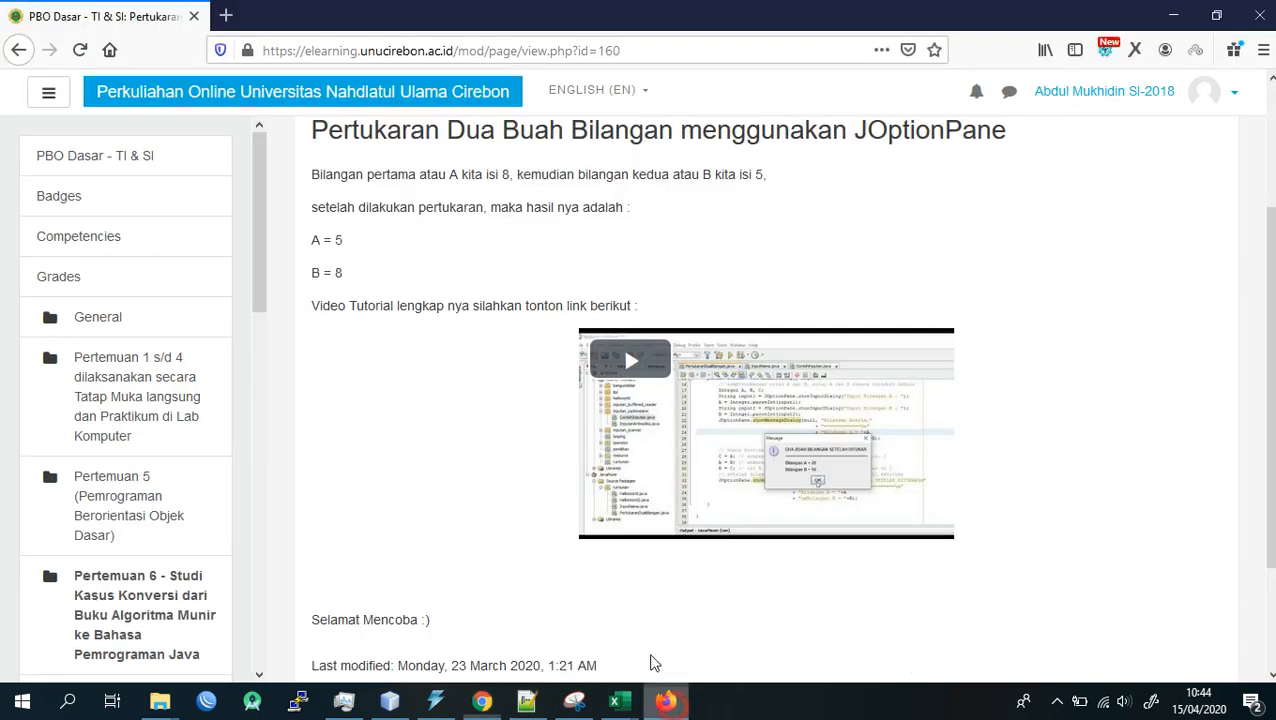
scroll(400, 360, down, 3)
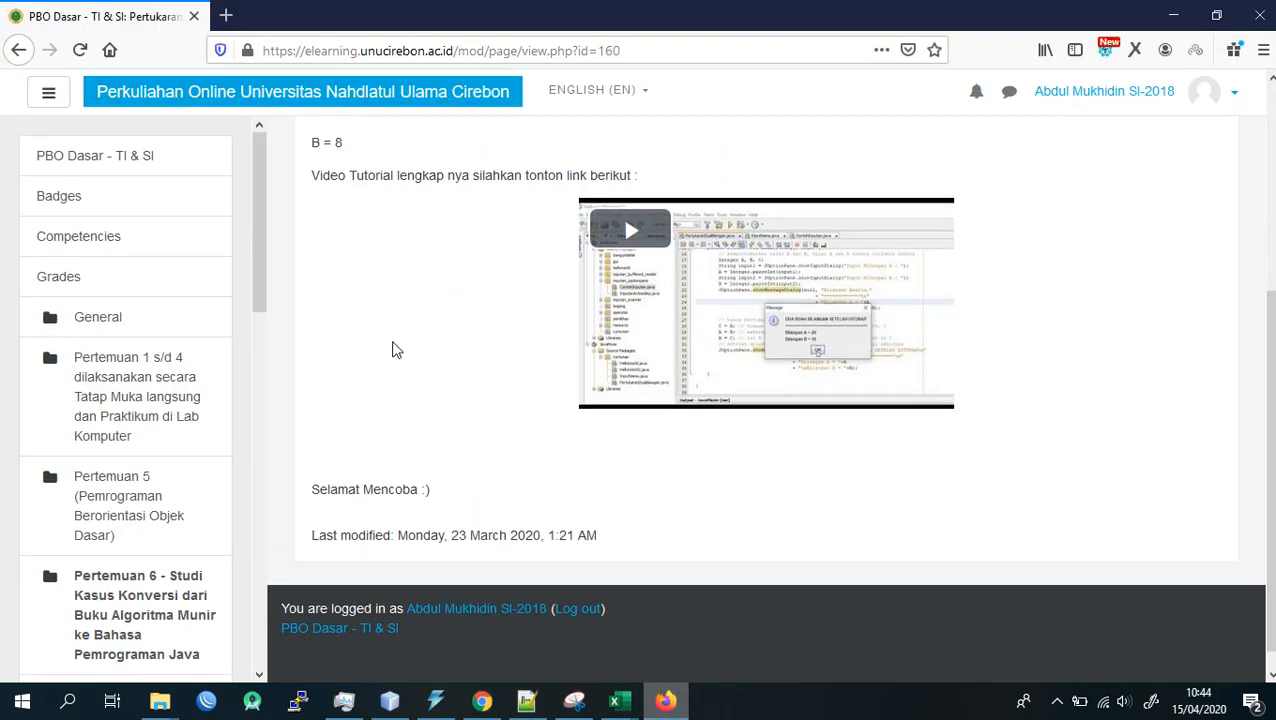
scroll(393, 349, up, 5)
scroll(150, 425, down, 2)
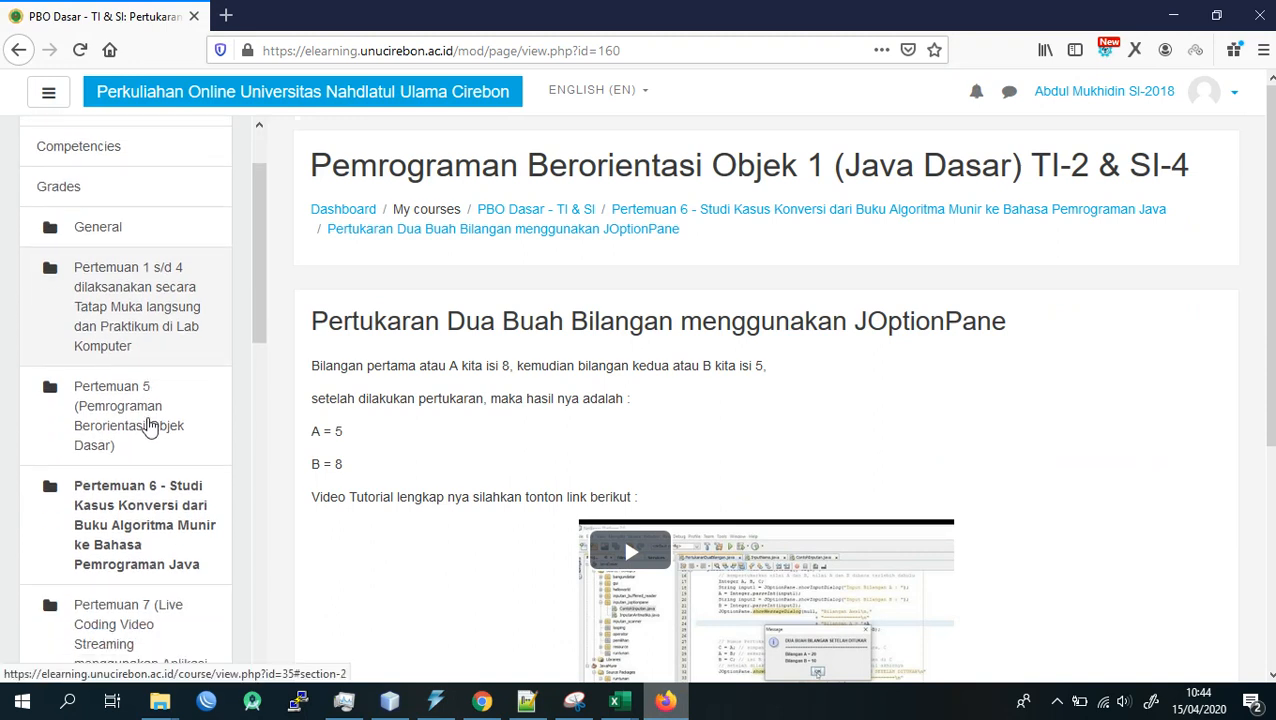
scroll(148, 425, up, 2)
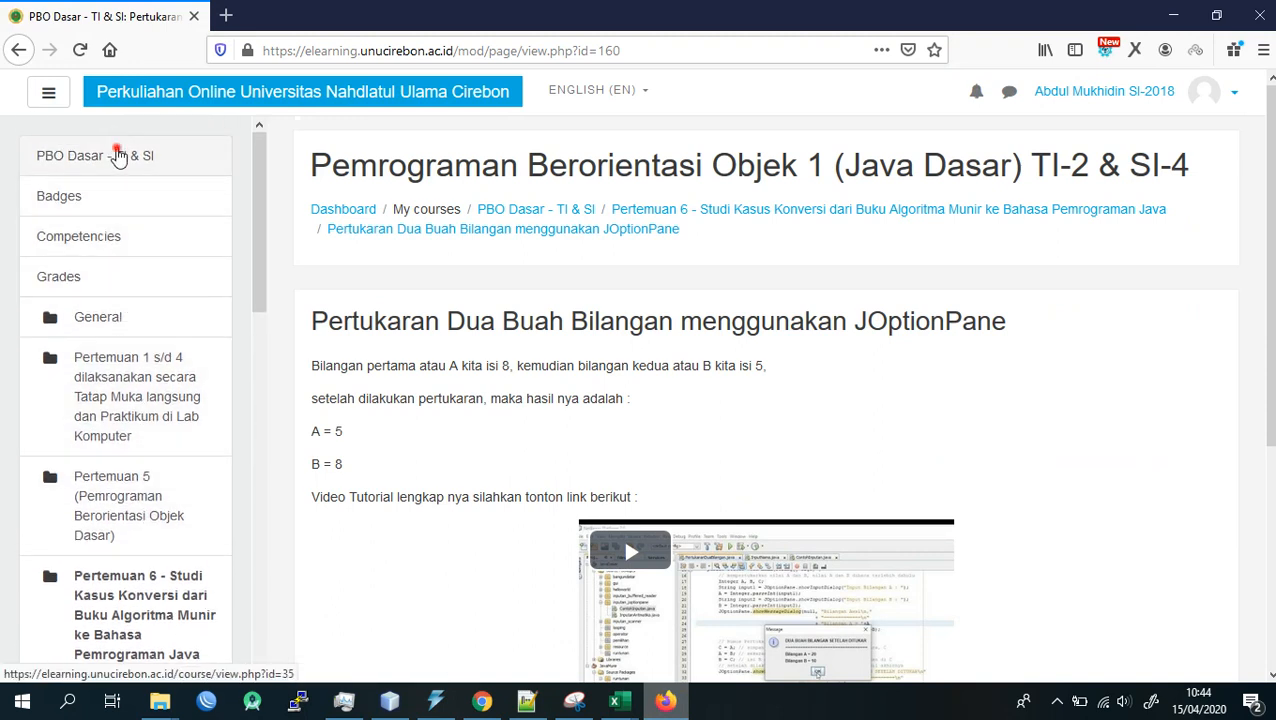
click(118, 157)
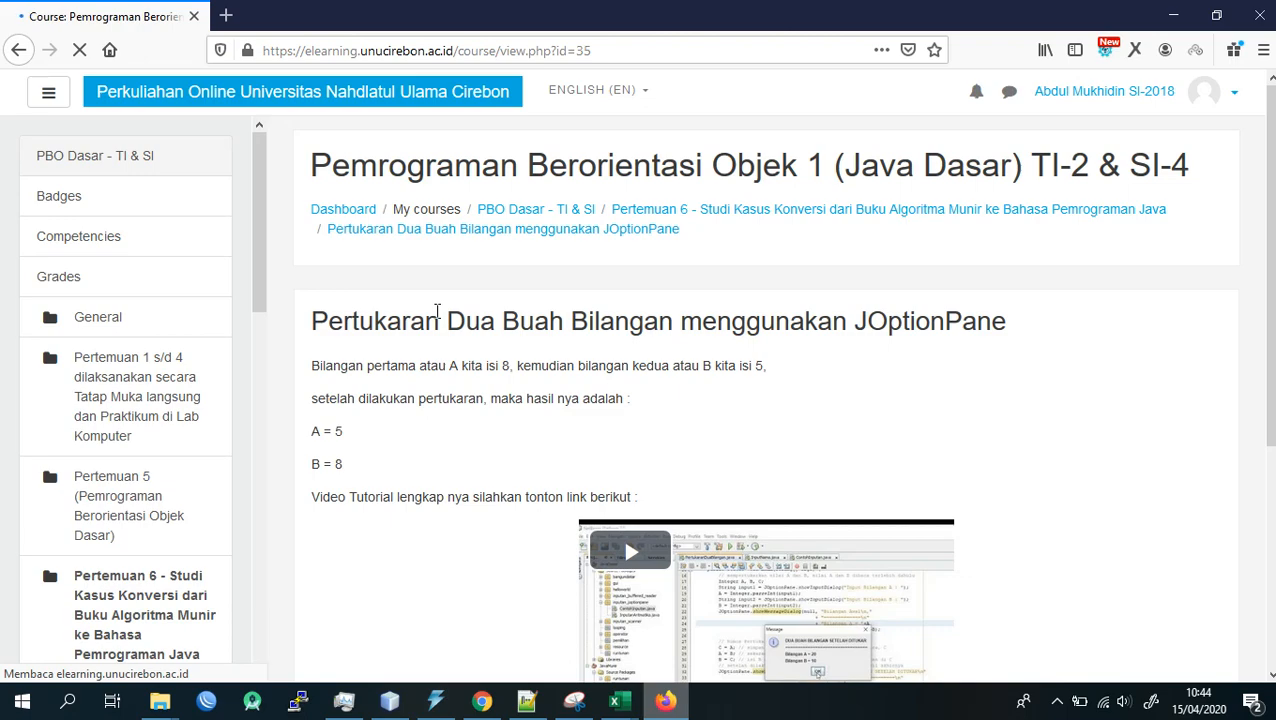
- Recheck the Quiz / Tugas Laporan and UTS sections on the reopened course page for activities available to the student
scroll(490, 380, down, 12)
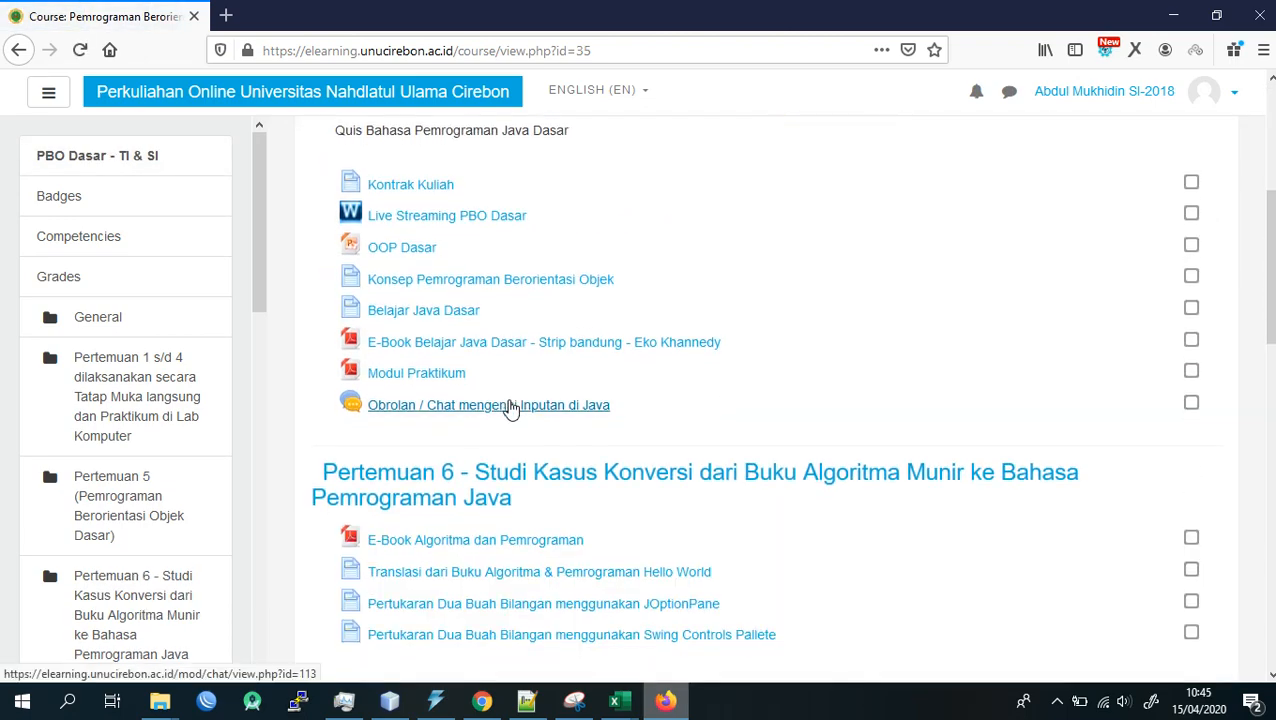
scroll(512, 407, down, 4)
scroll(507, 407, up, 2)
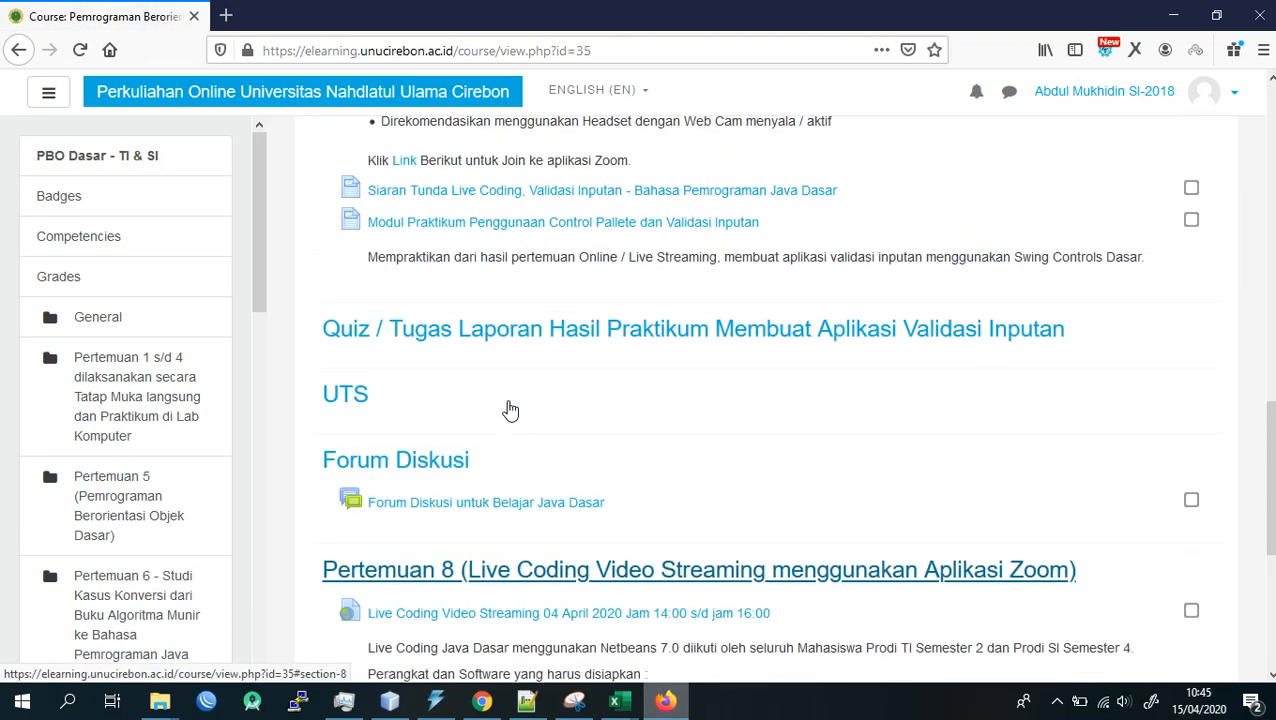
click(387, 347)
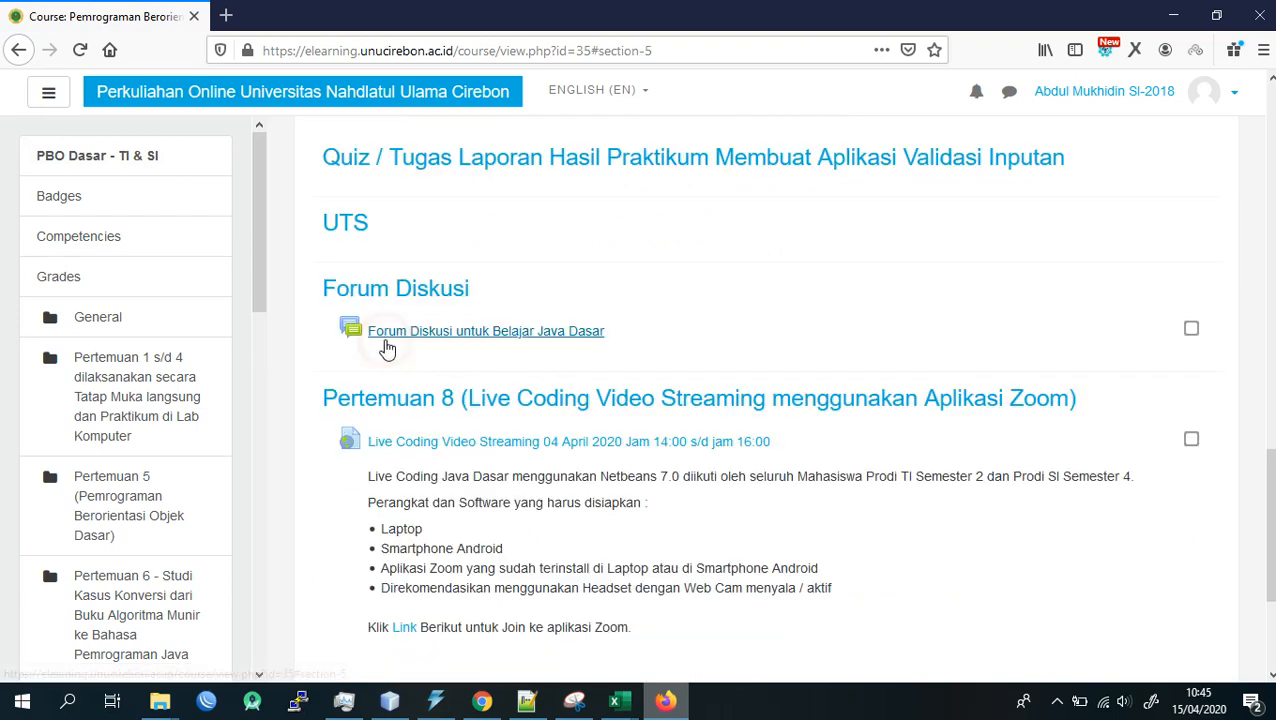
click(345, 222)
scroll(413, 319, up, 2)
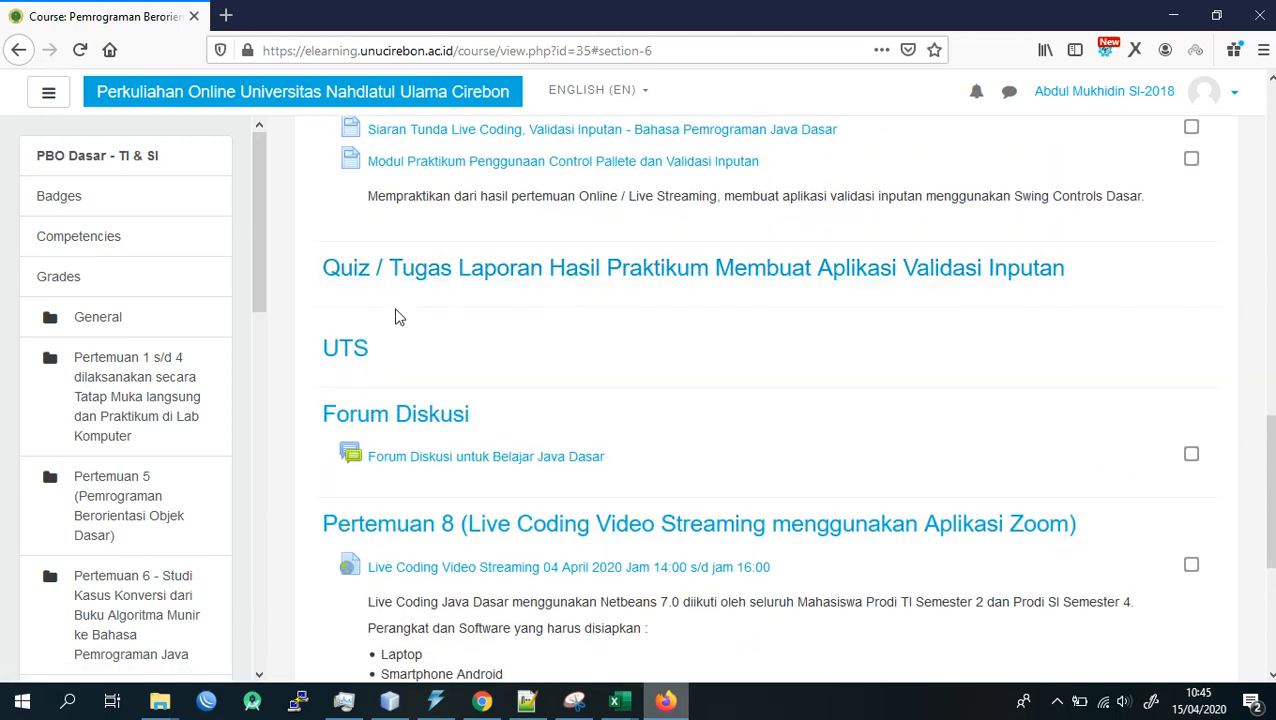
- Switch to Chrome and assign the Siswa role to the third user in the enrolled users list
click(490, 701)
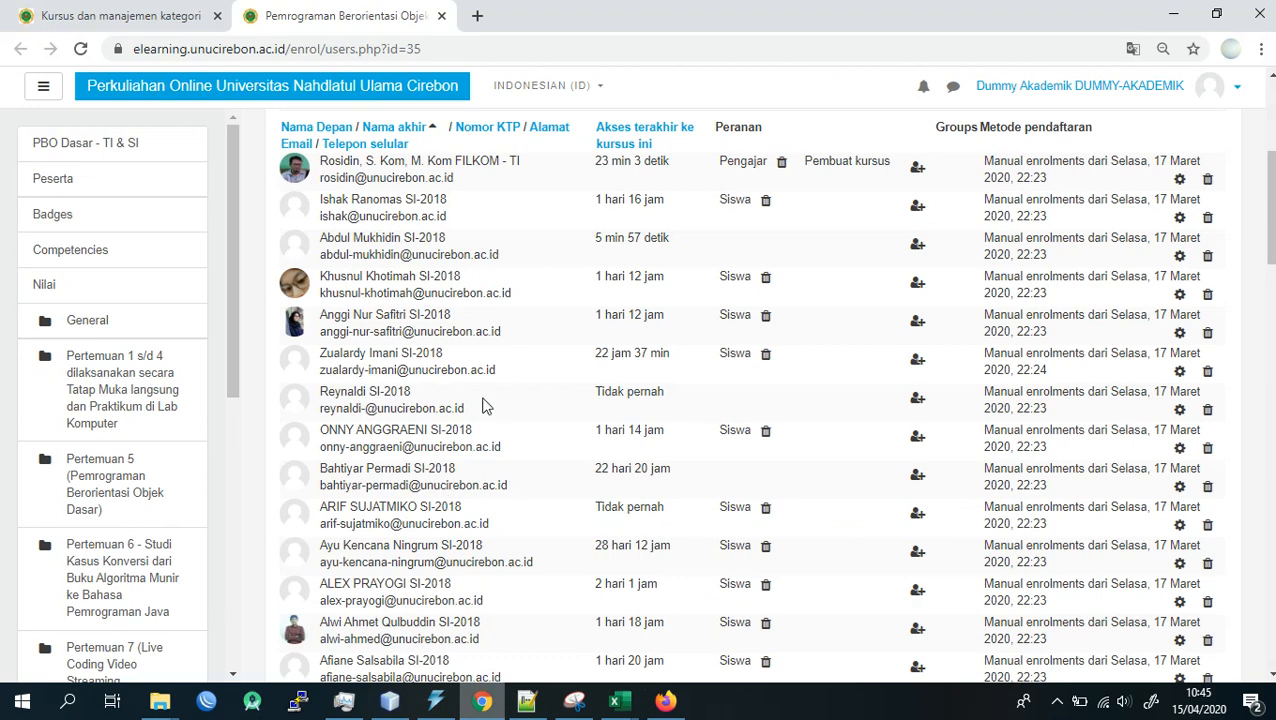
click(741, 247)
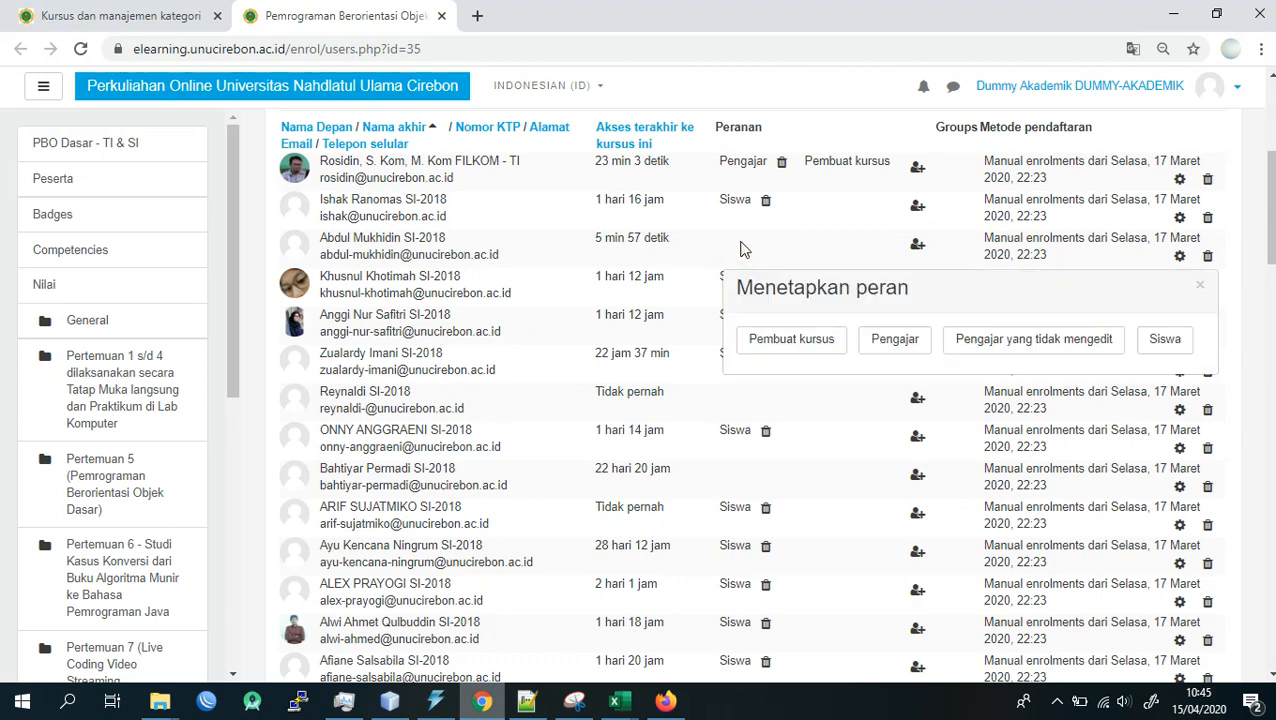
click(737, 245)
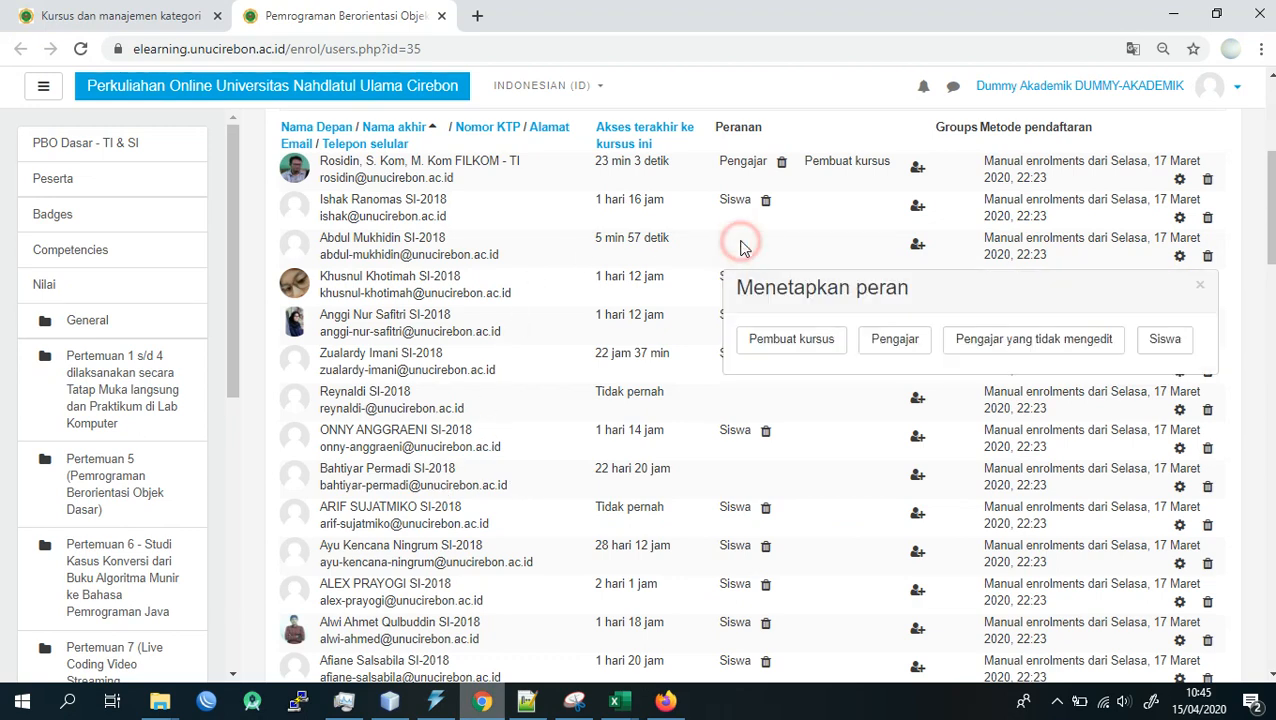
click(1165, 341)
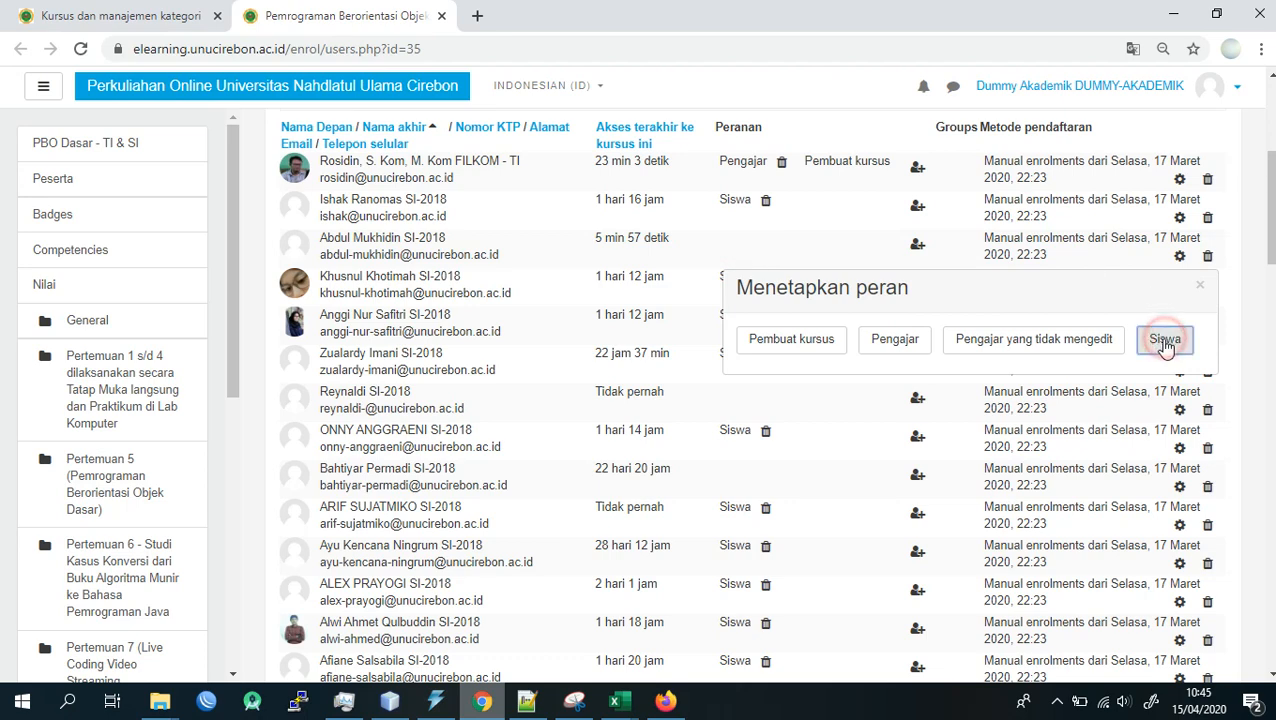
- Switch to Firefox, reload the PBO Dasar - TI & SI course and examine the activities in the Quiz / Tugas Laporan section
click(668, 700)
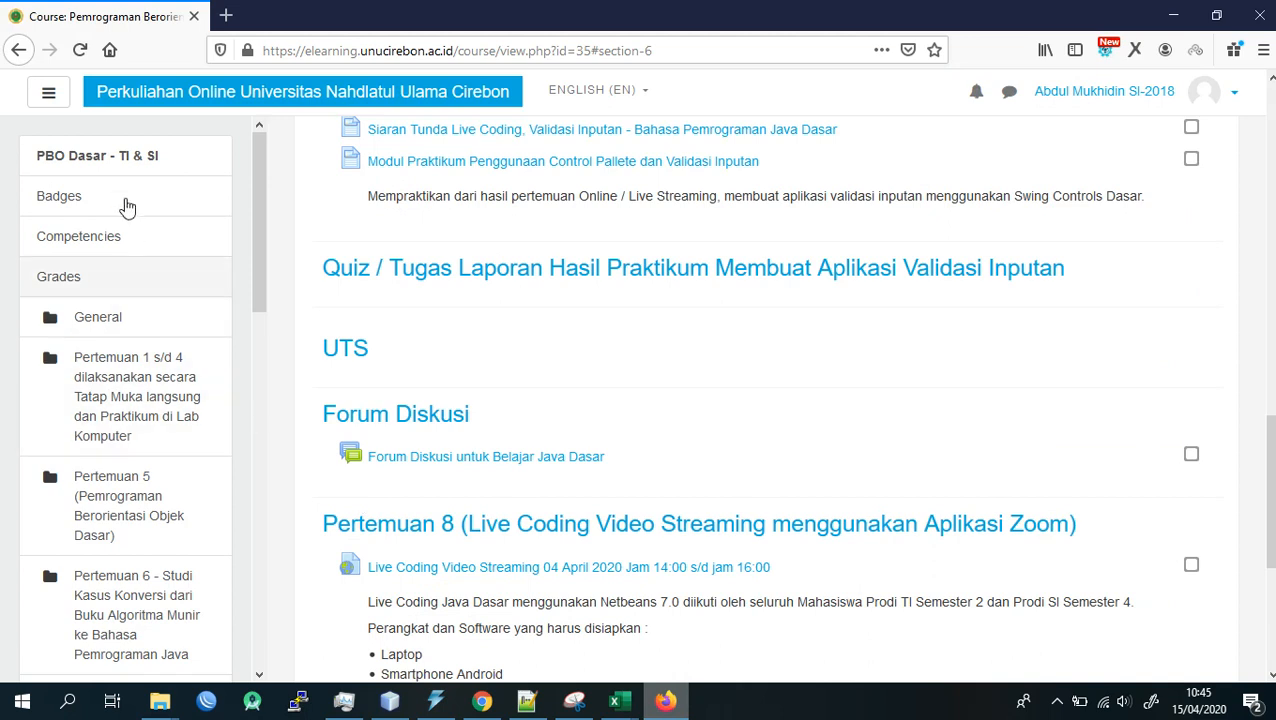
click(117, 157)
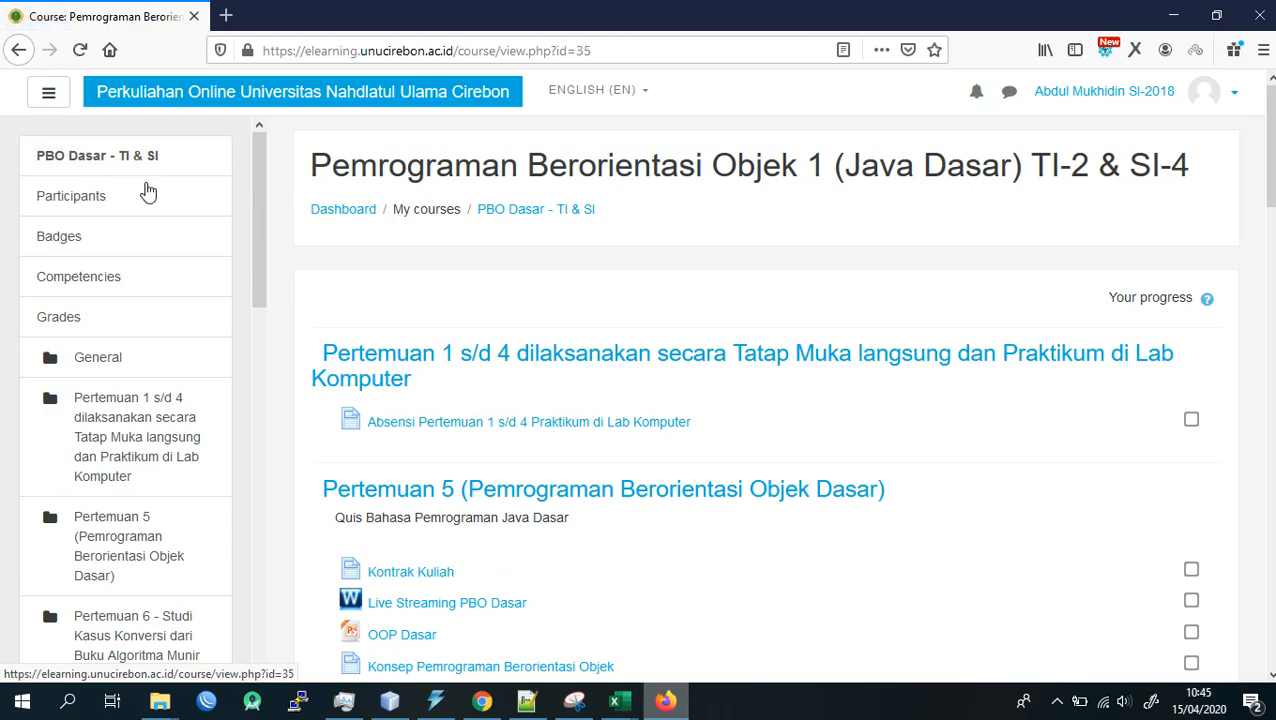
scroll(405, 245, down, 7)
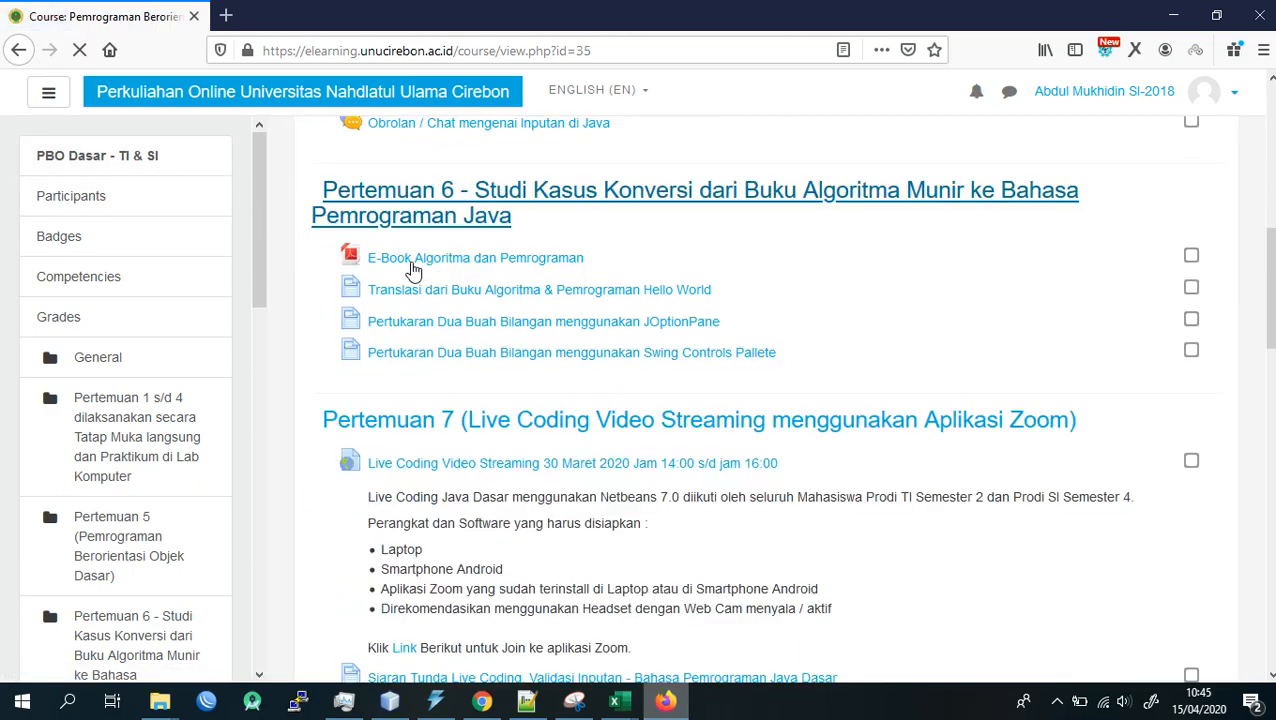
scroll(413, 270, down, 2)
scroll(447, 290, up, 3)
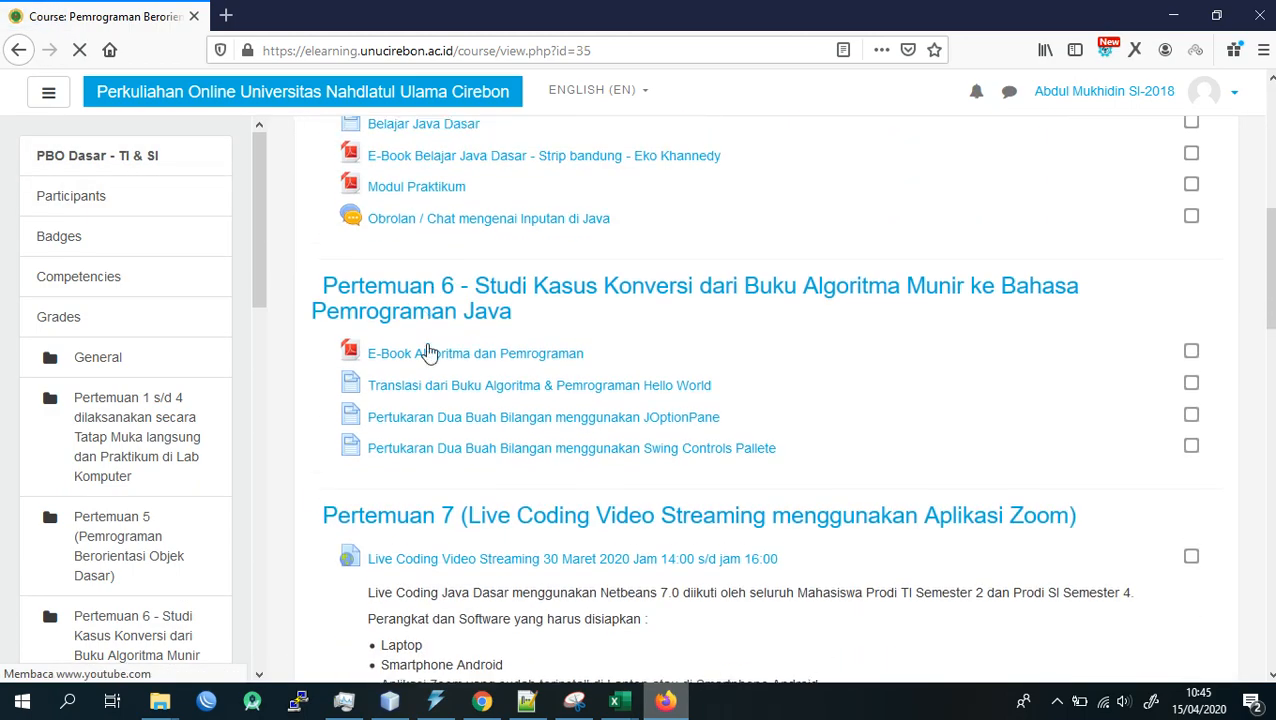
scroll(427, 353, down, 5)
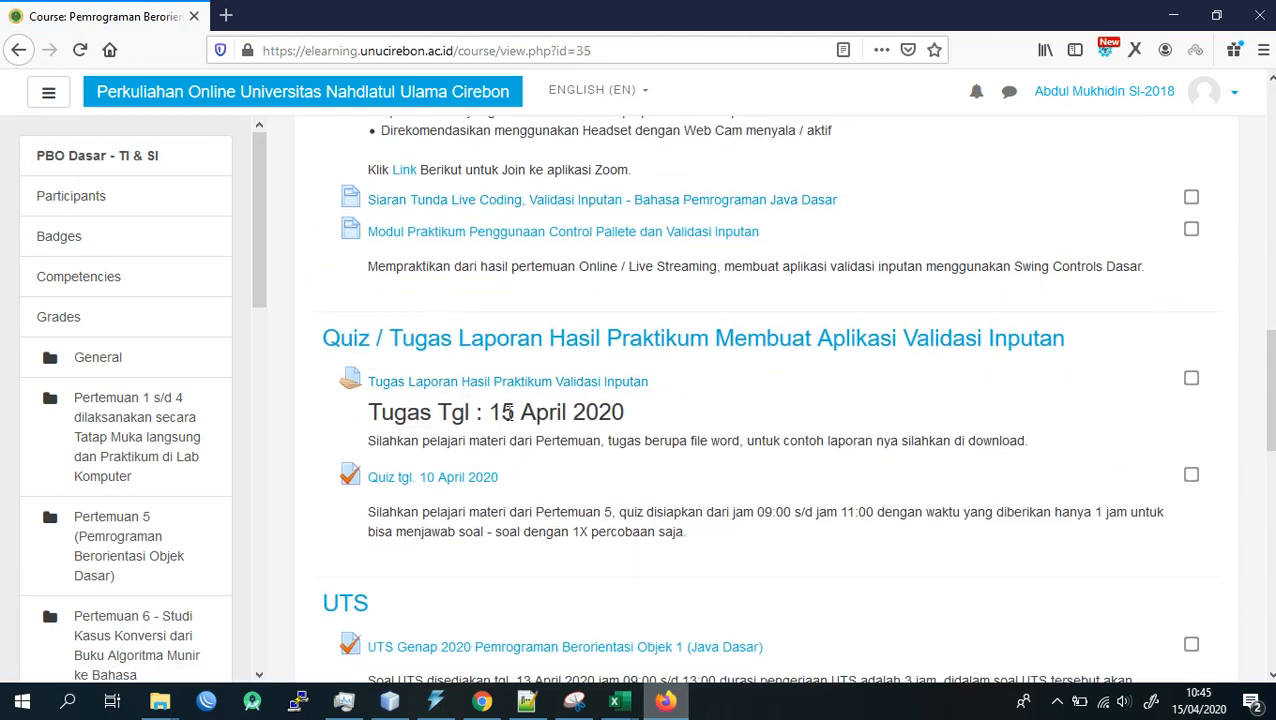
- Open the Tugas Laporan Hasil Praktikum Validasi Inputan assignment, review its submission status, and switch back to the enrolled users list in Chrome
click(498, 382)
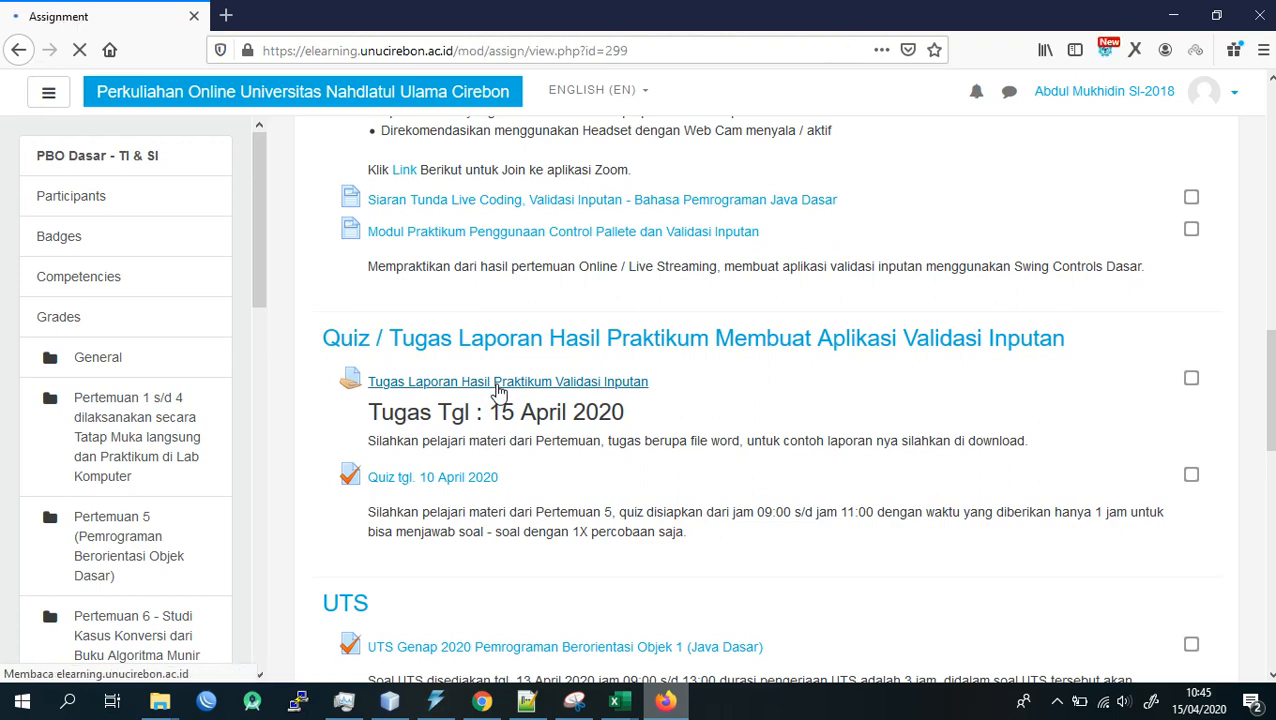
scroll(503, 452, down, 5)
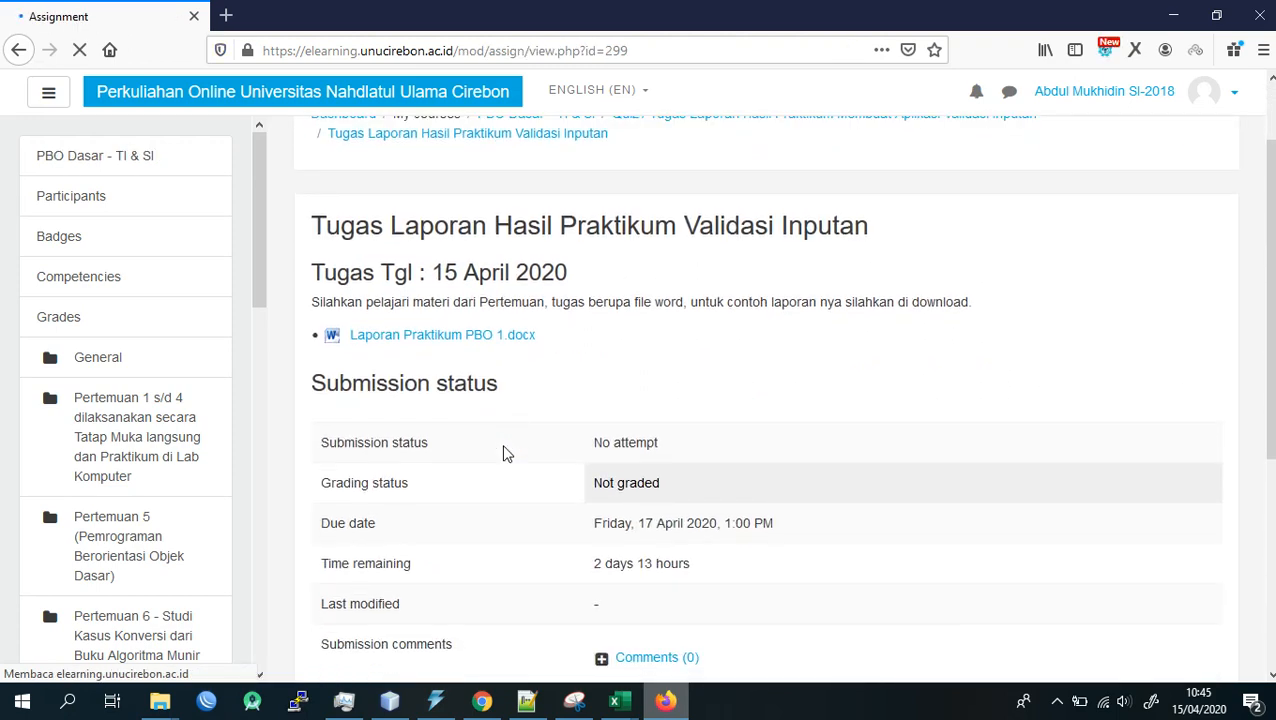
scroll(358, 210, up, 4)
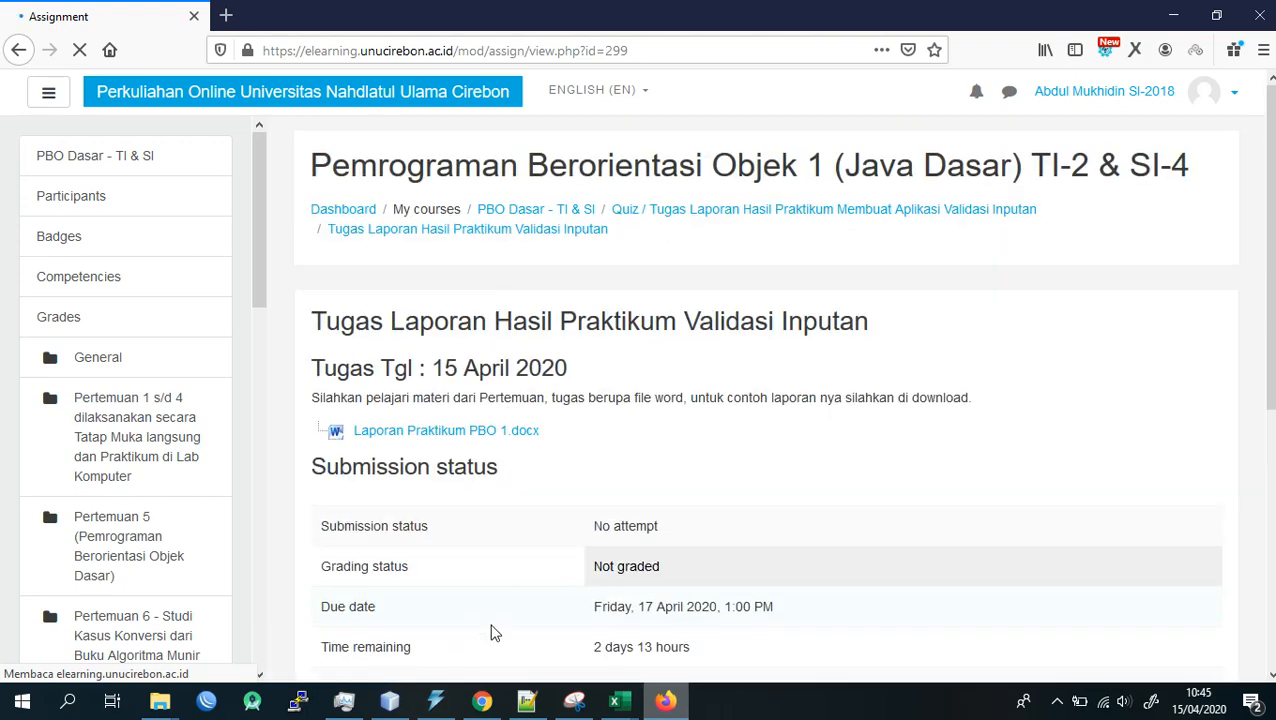
click(490, 702)
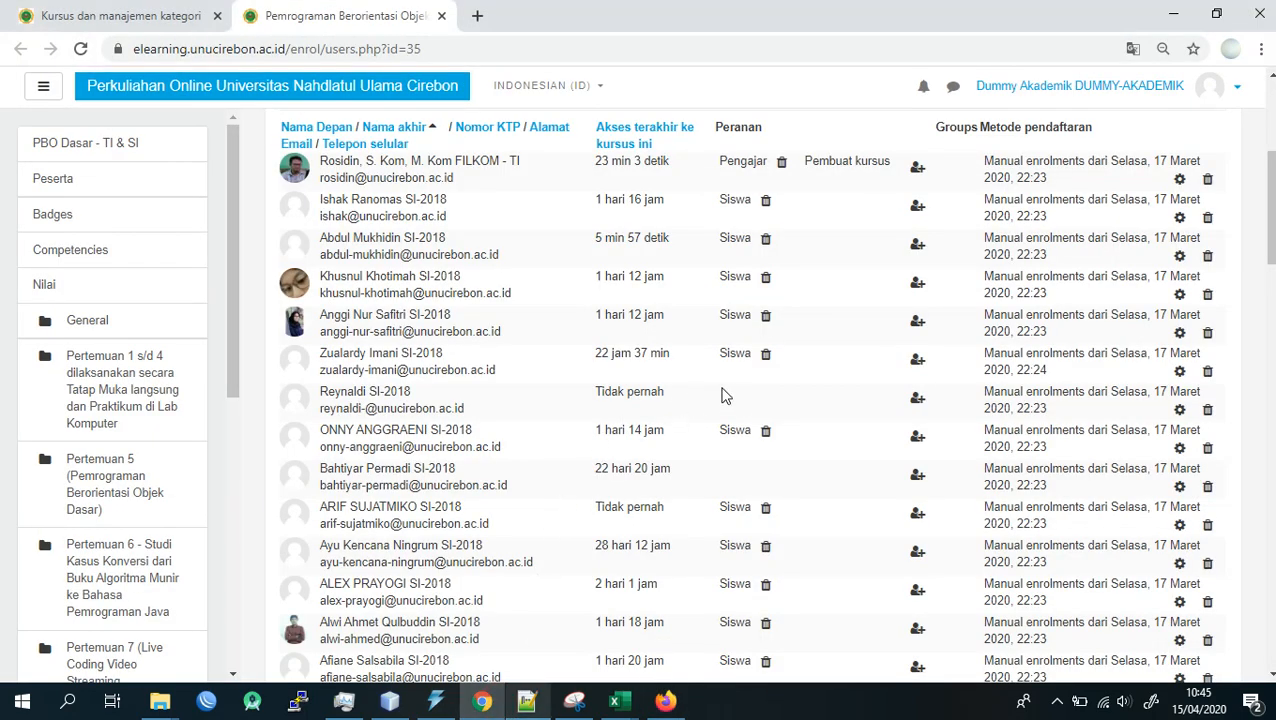
- Switch to Firefox, return from the assignment to the PBO Dasar - TI & SI course and examine its sections down to UTS
click(665, 701)
scroll(463, 518, down, 3)
scroll(463, 518, up, 2)
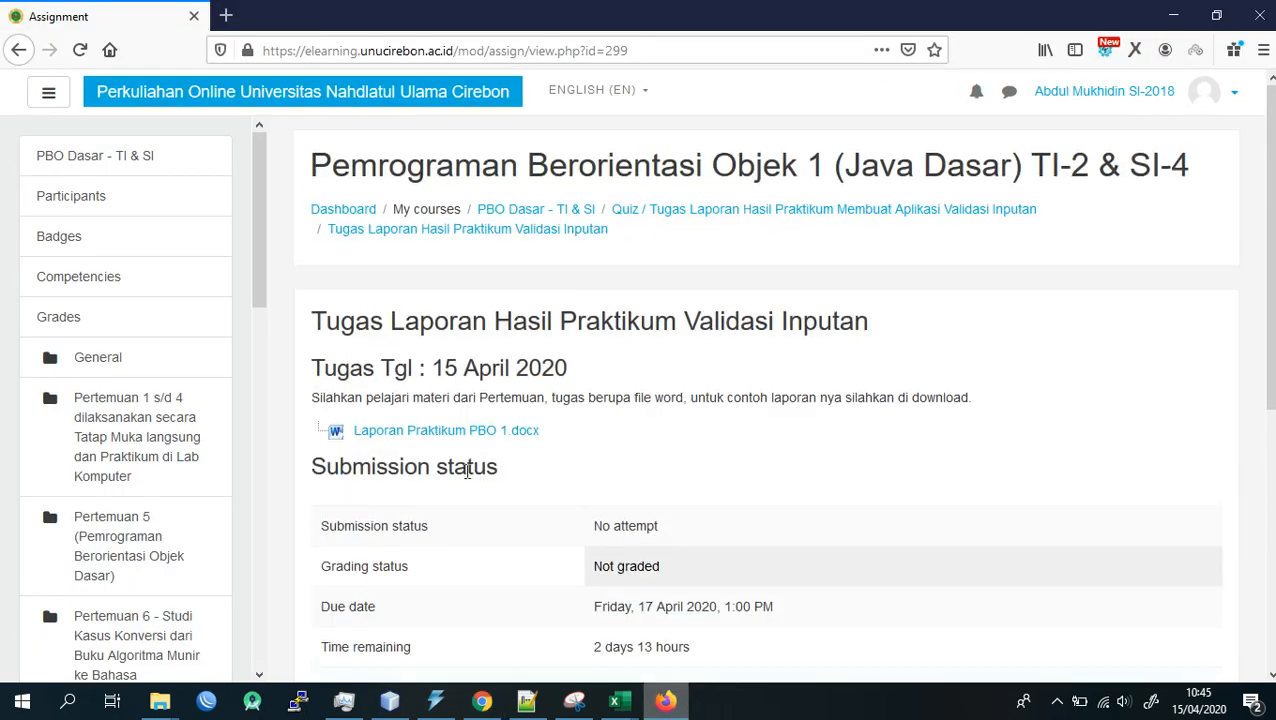
click(575, 210)
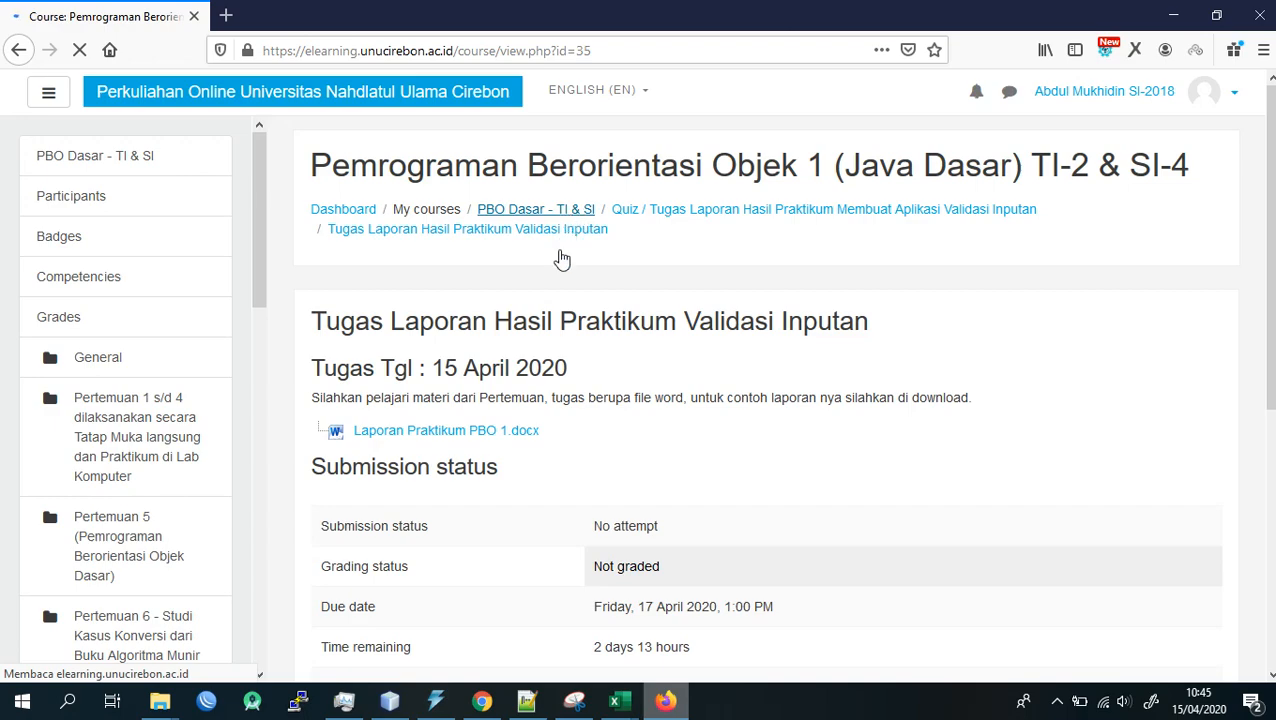
scroll(540, 285, down, 5)
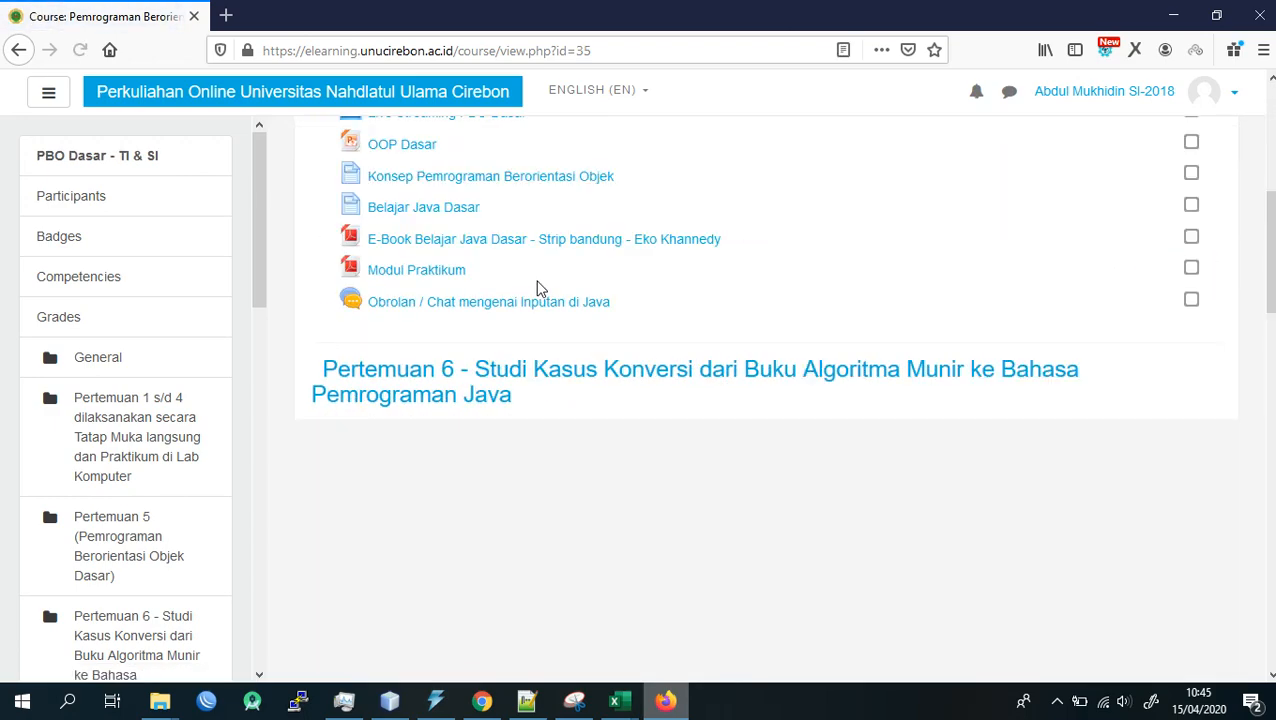
scroll(497, 400, down, 5)
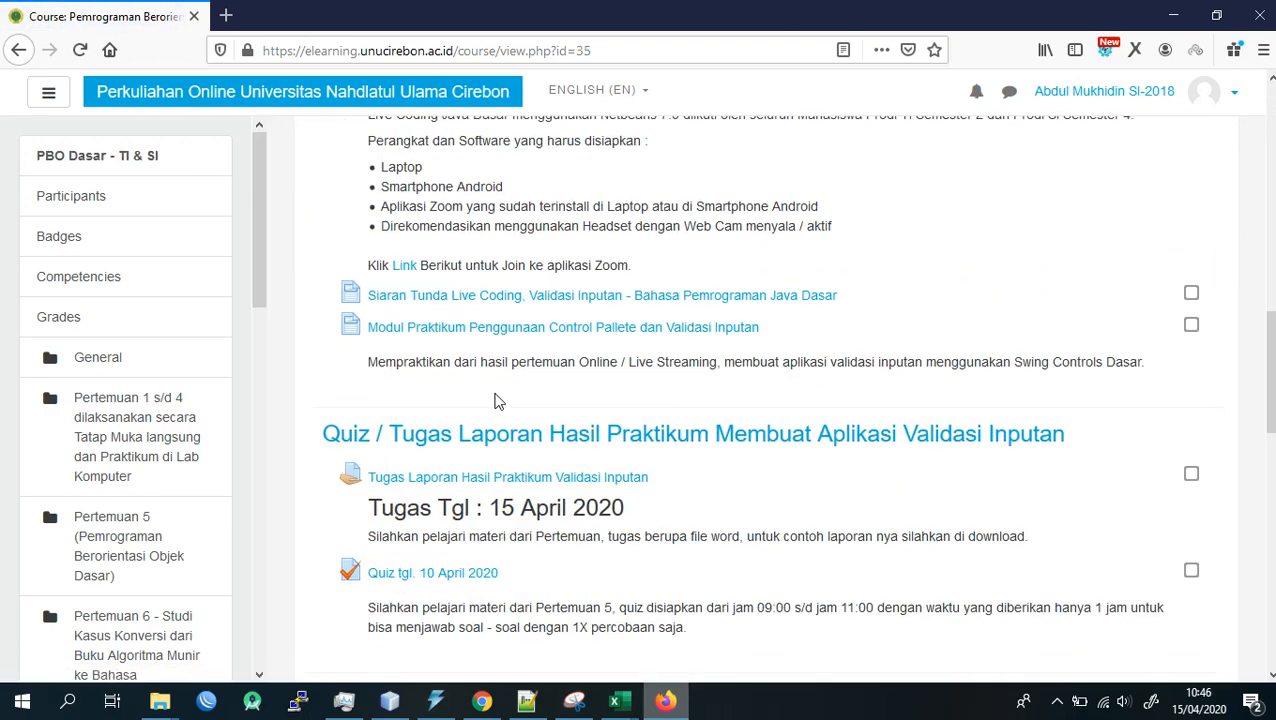
scroll(497, 400, down, 5)
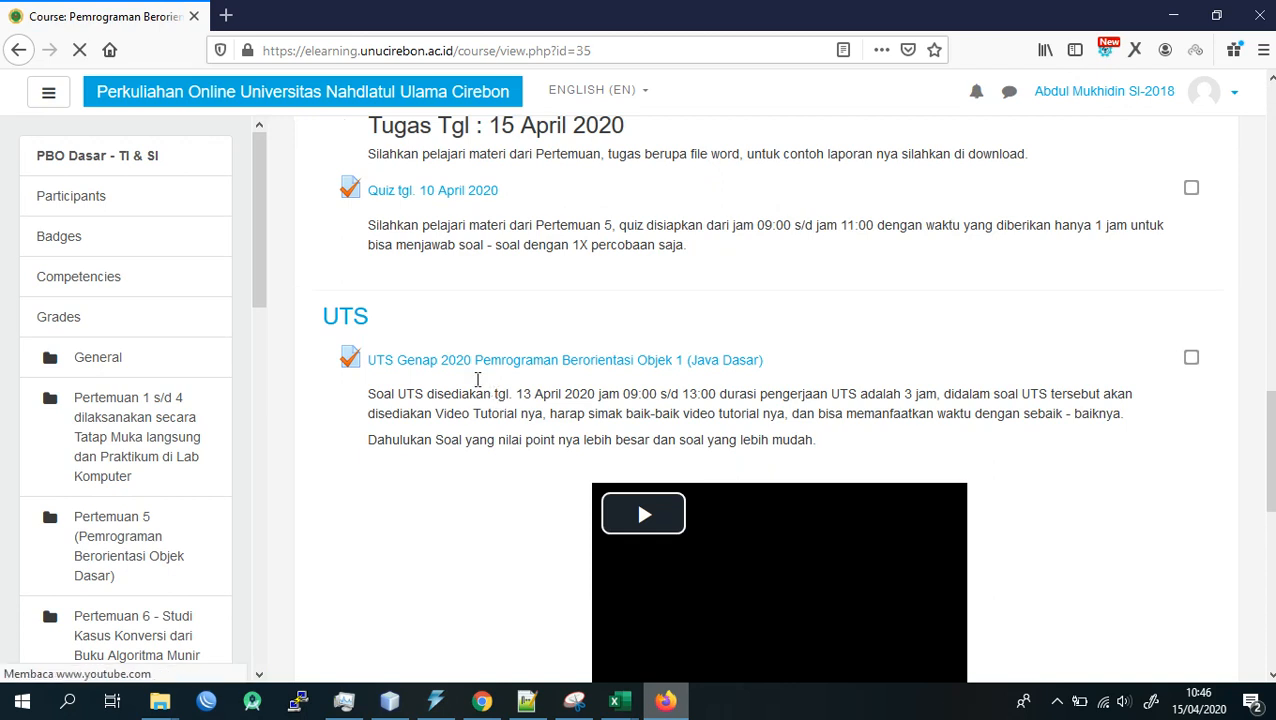
- Open the UTS Genap 2020 quiz, review its attempt, closing and time limit details, and return to the course page
scroll(440, 376, down, 3)
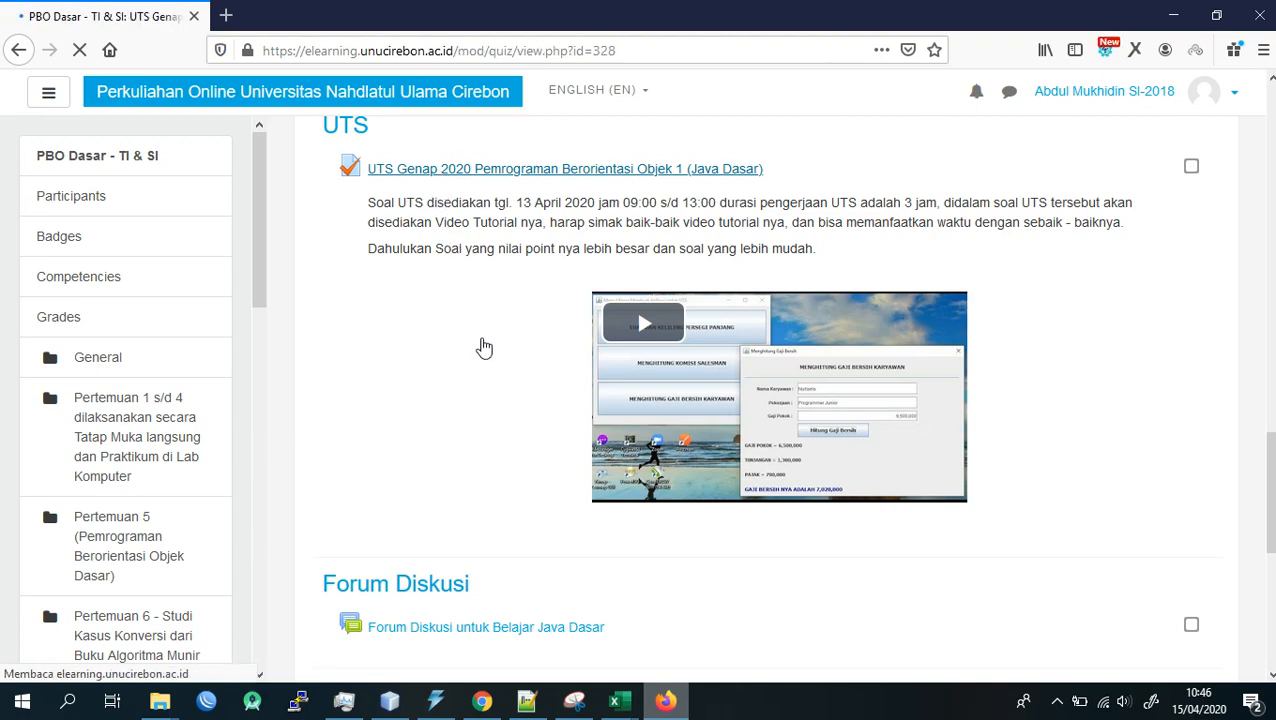
scroll(498, 370, down, 4)
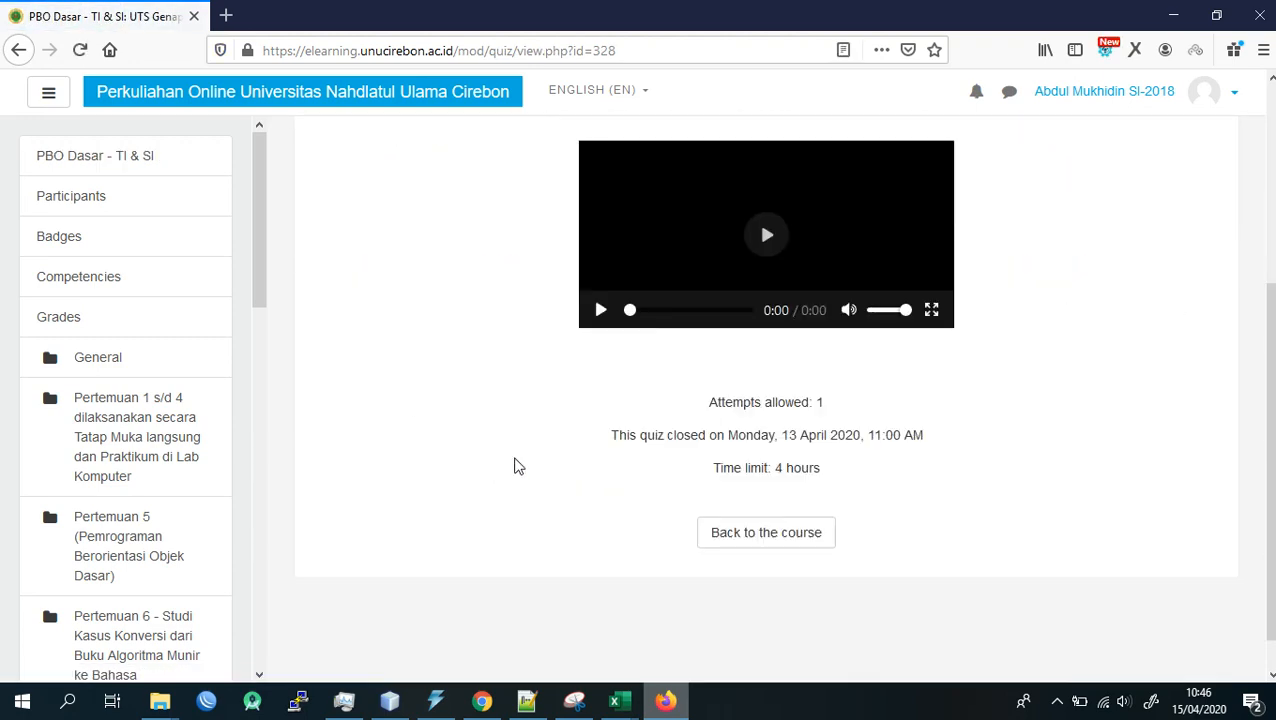
scroll(510, 500, up, 4)
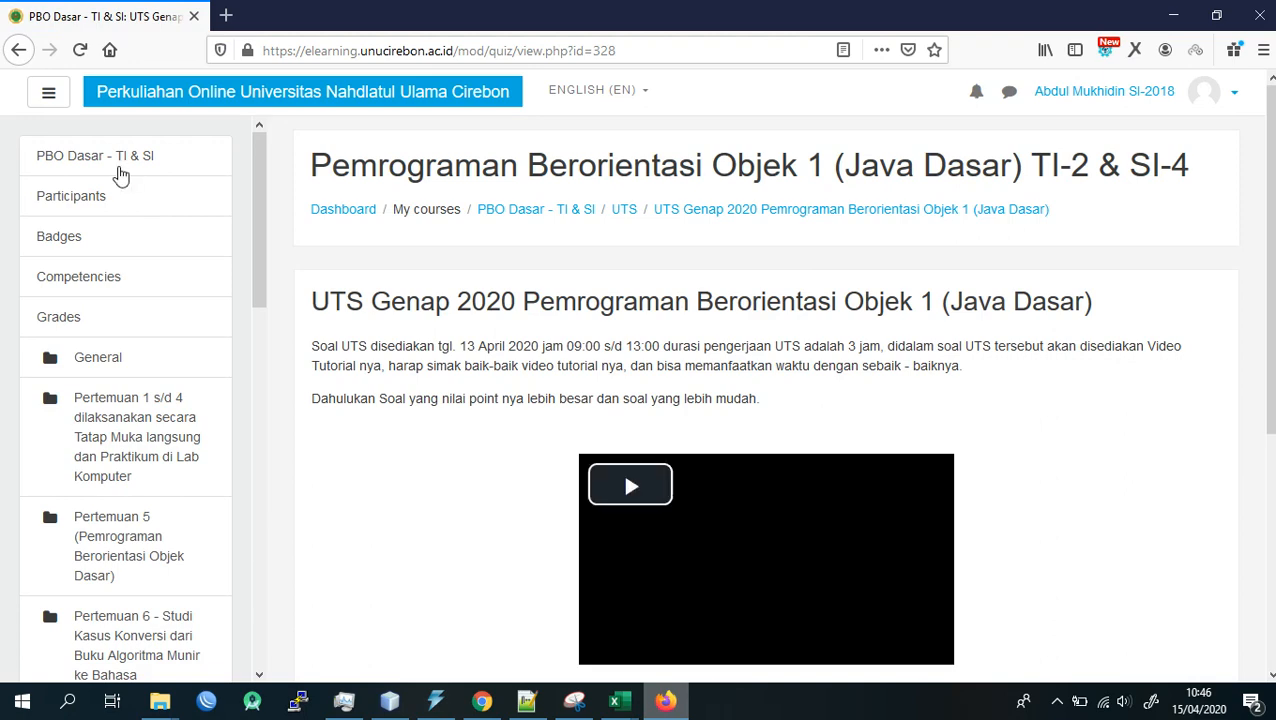
click(114, 158)
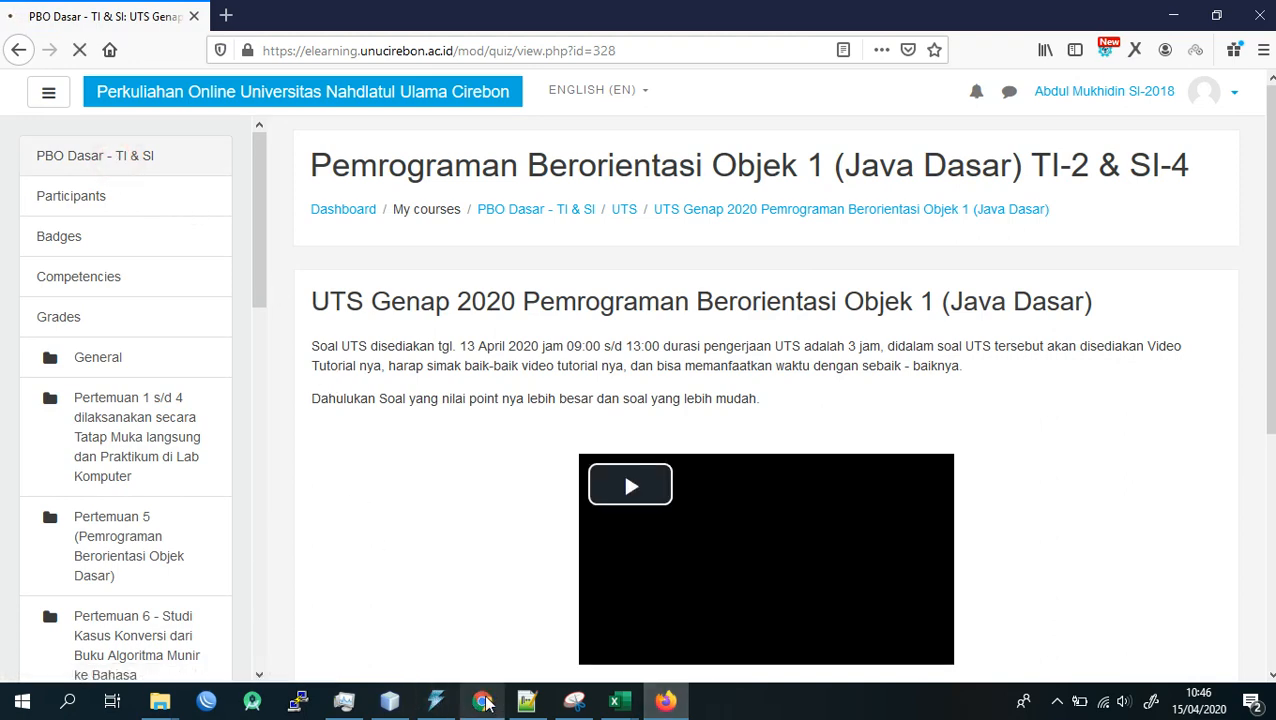
- Switch to Chrome, set the third listed user's enrolment status to Dibekukan and save the change
click(482, 700)
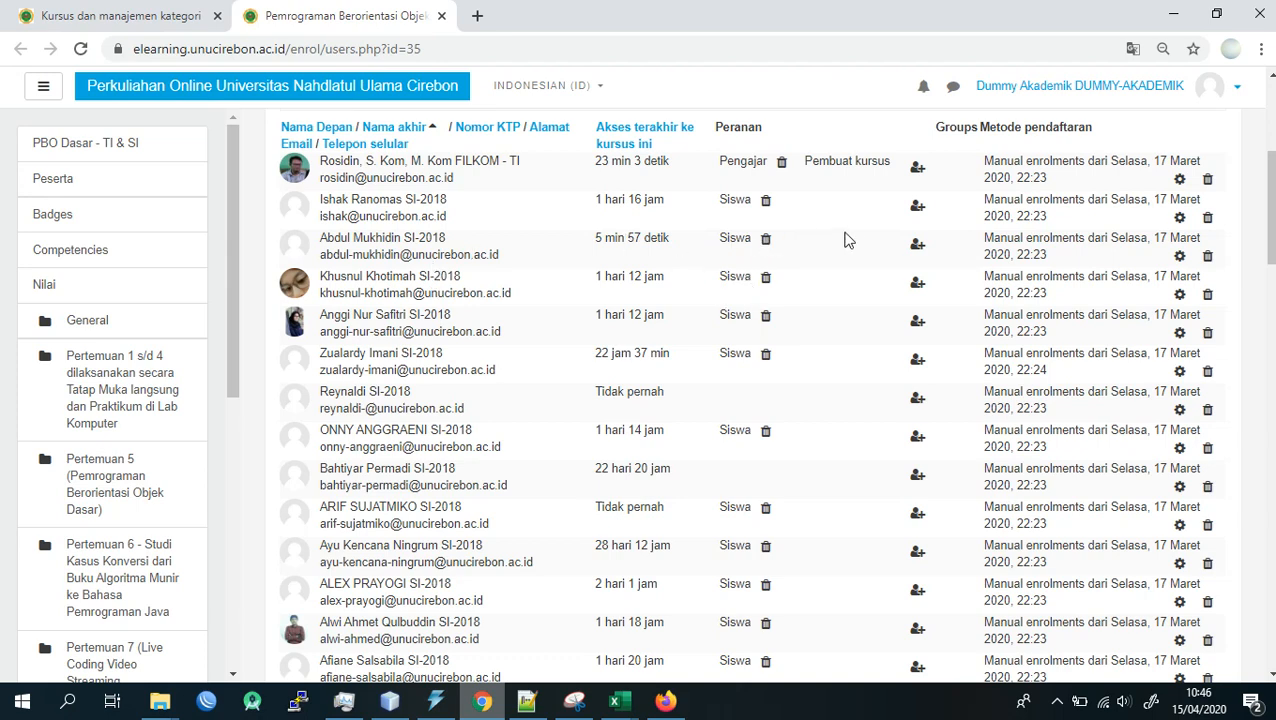
scroll(810, 372, up, 1)
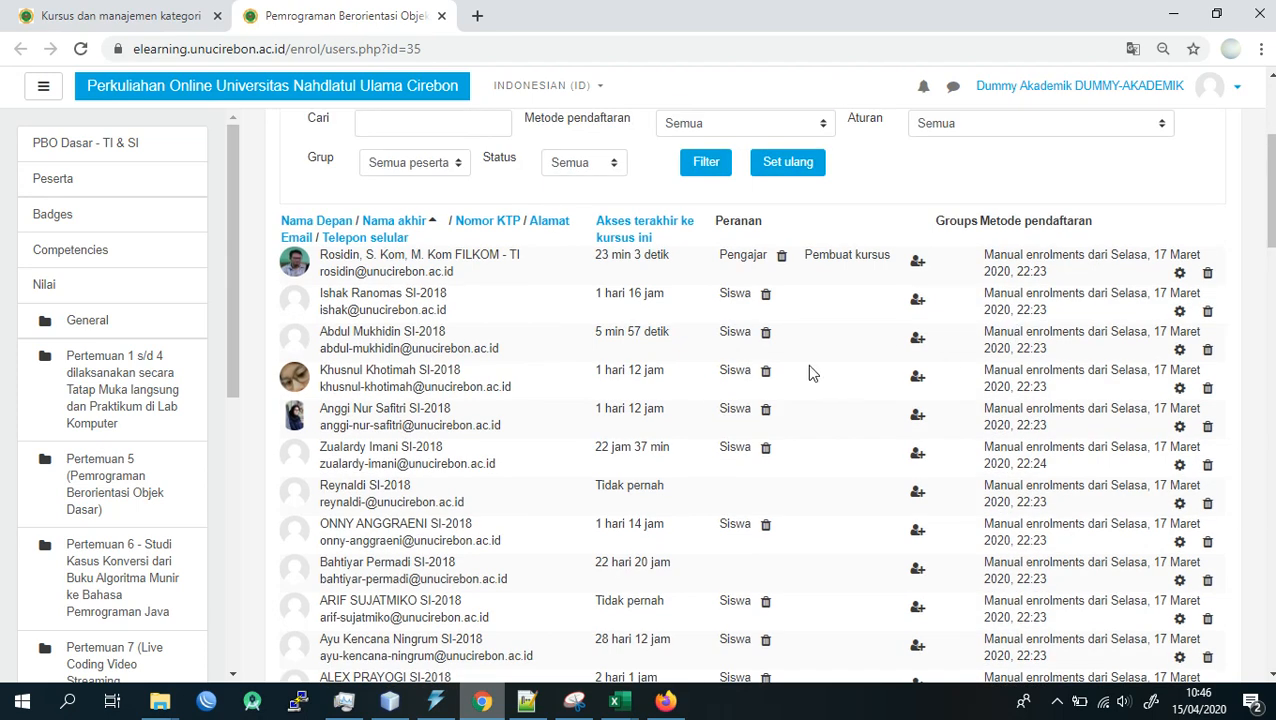
click(1180, 351)
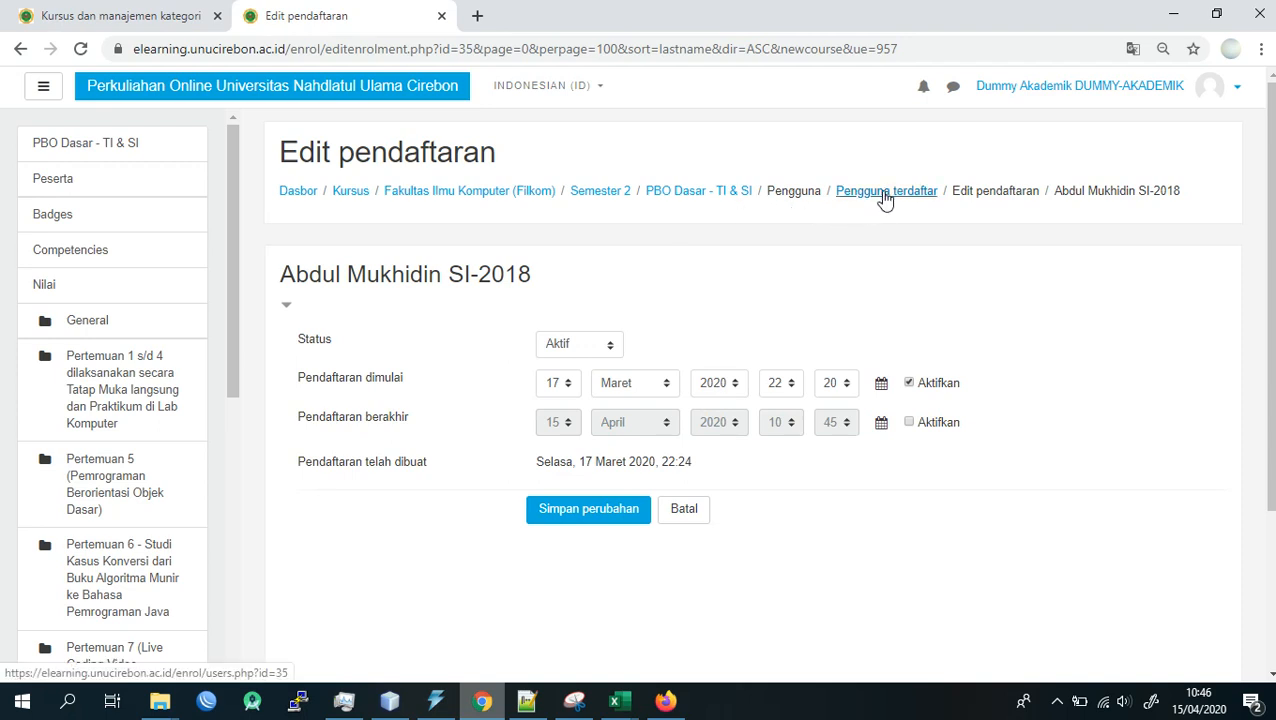
click(581, 346)
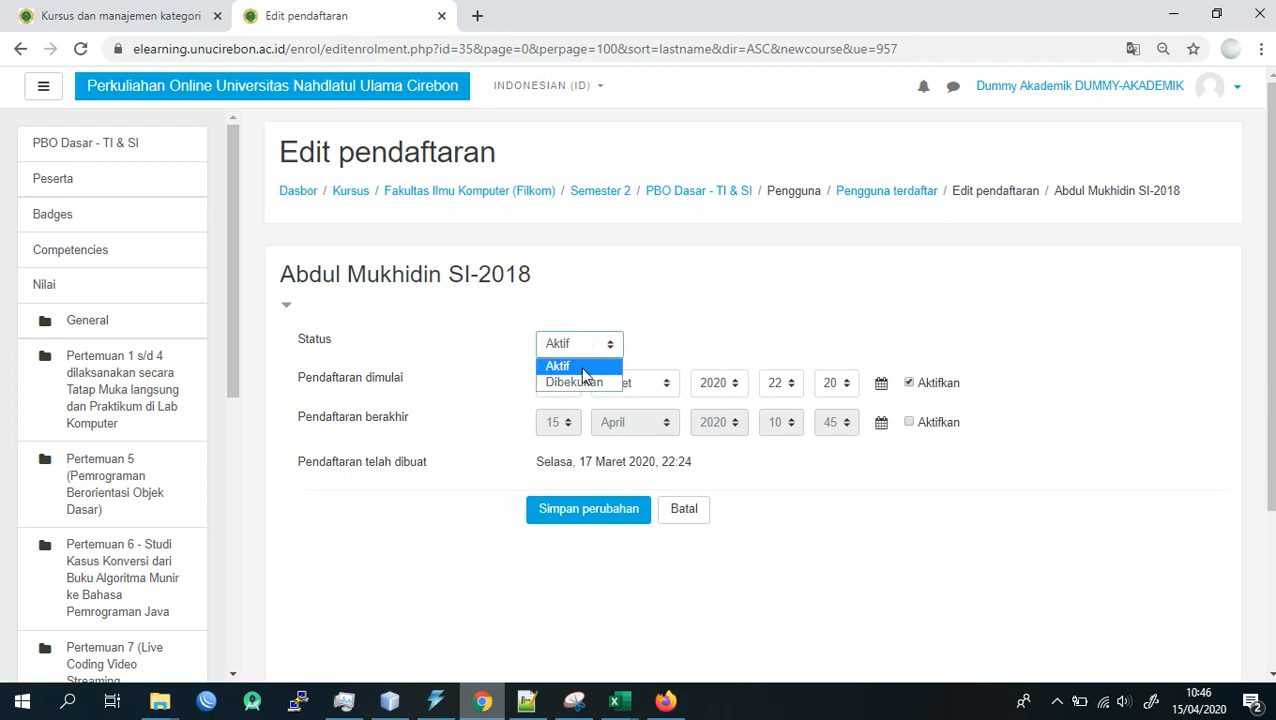
click(583, 383)
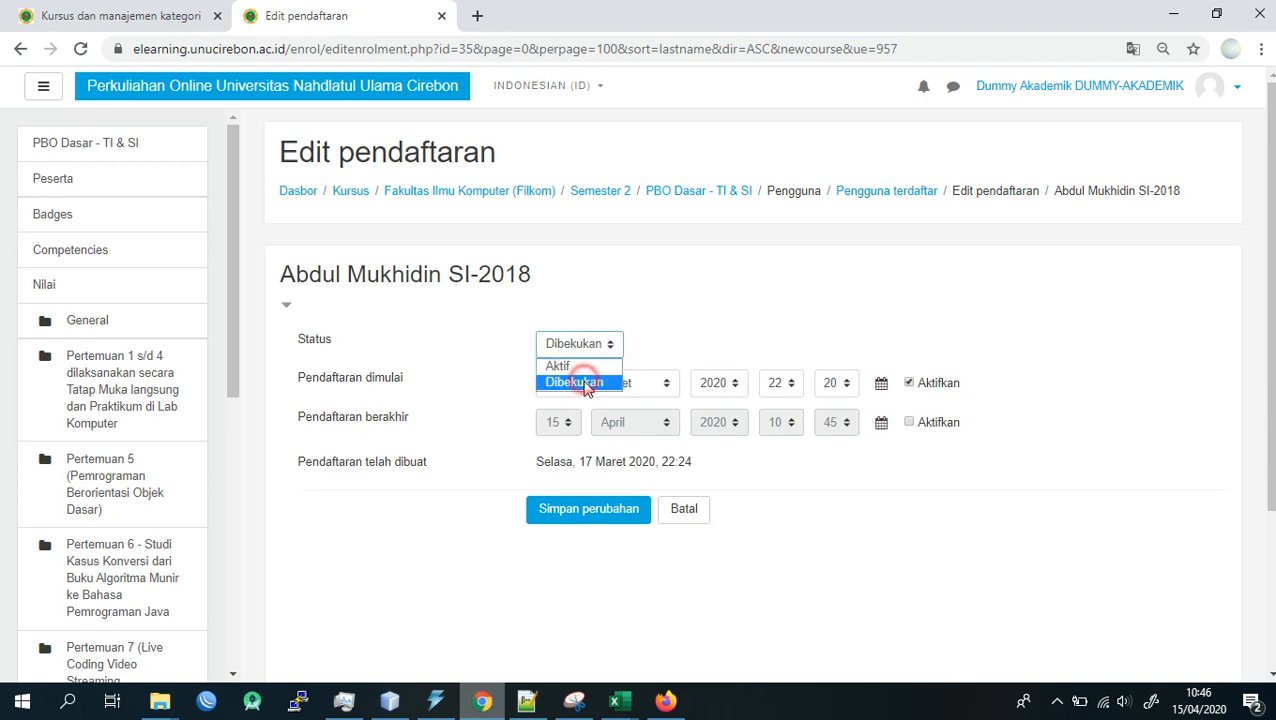
click(615, 517)
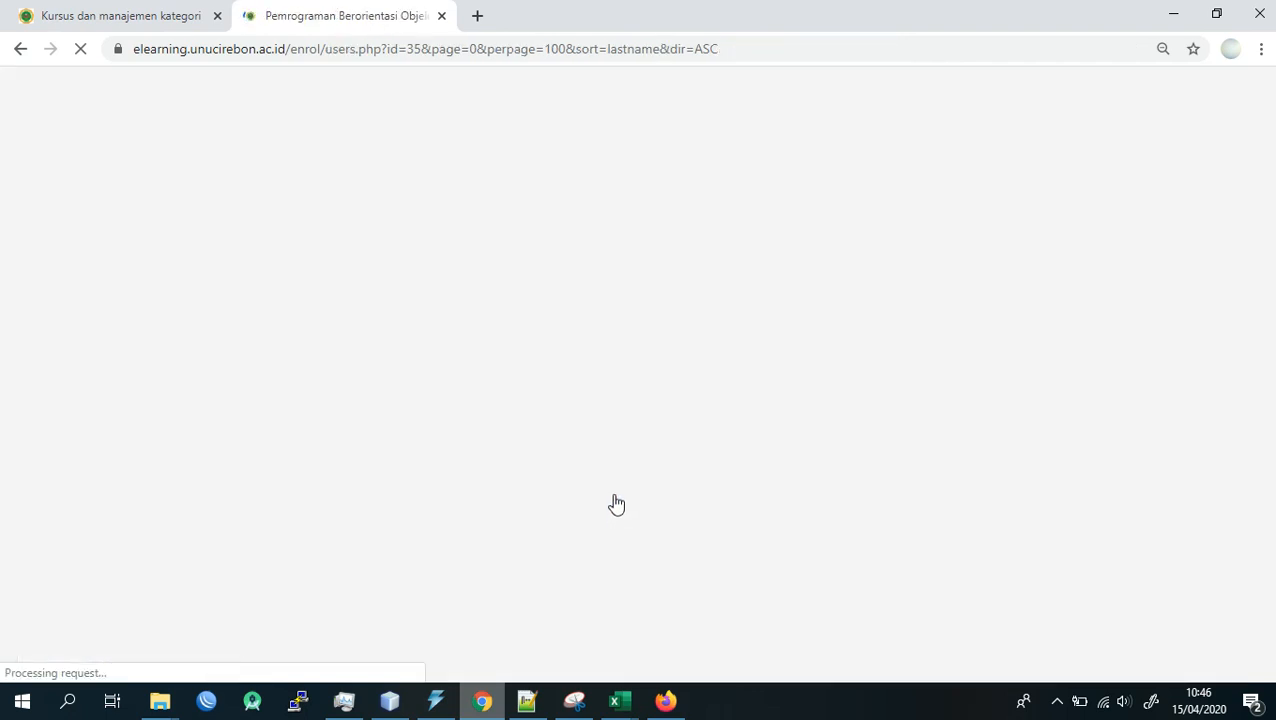
- Examine the edited student's entry under Metode pendaftaran in the enrolled users list
scroll(740, 388, down, 2)
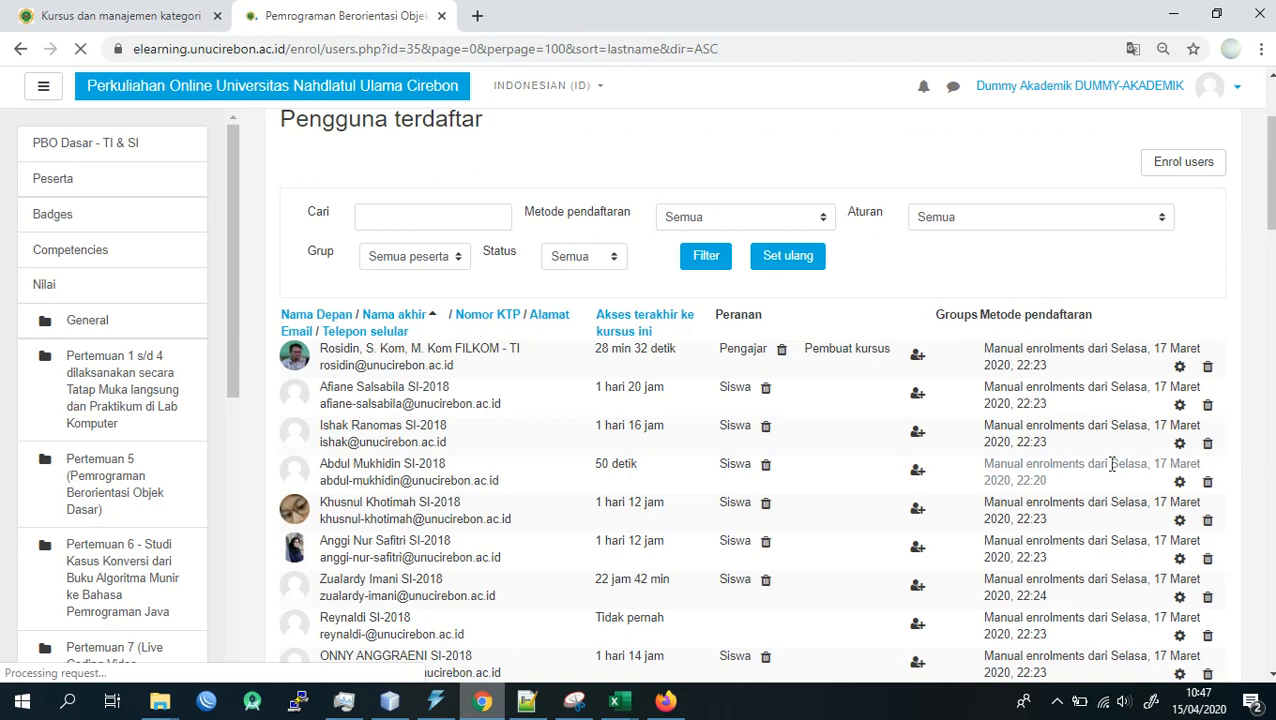
click(988, 466)
drag(1020, 487, 1050, 490)
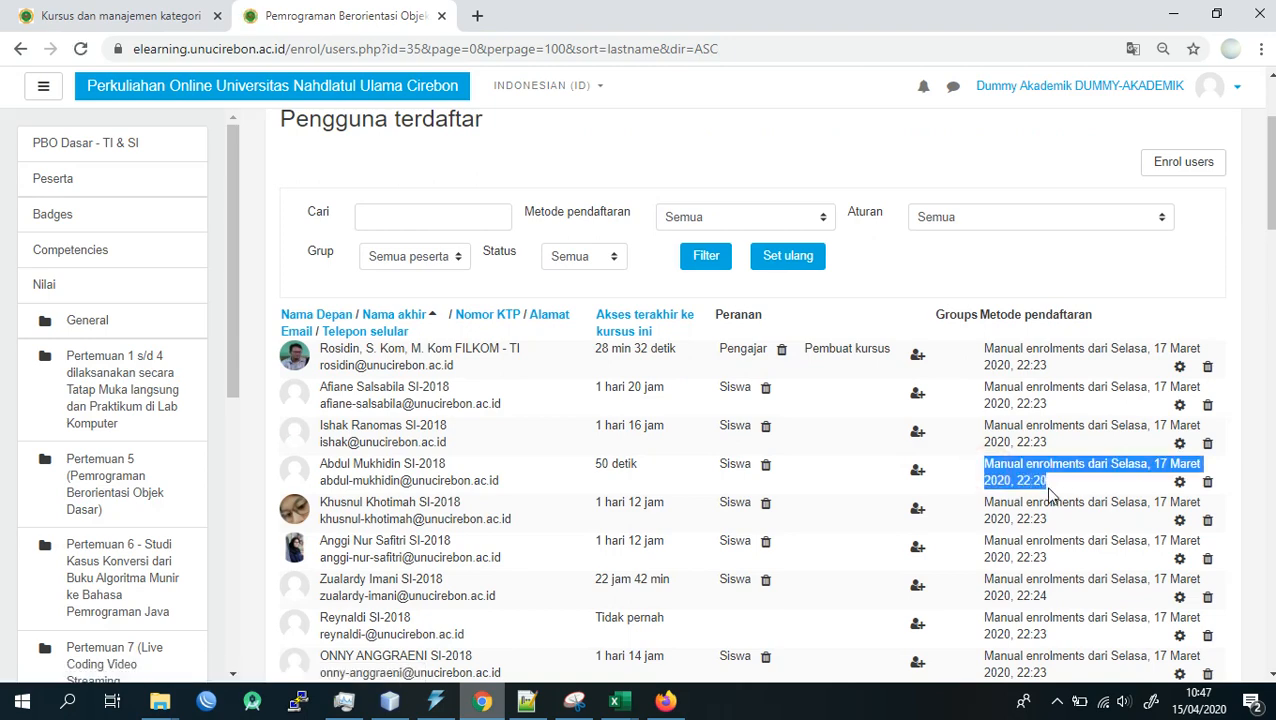
click(1040, 482)
- Switch to Firefox, open the student's Dashboard and check its My courses list against the enrolled users list in Chrome
click(665, 701)
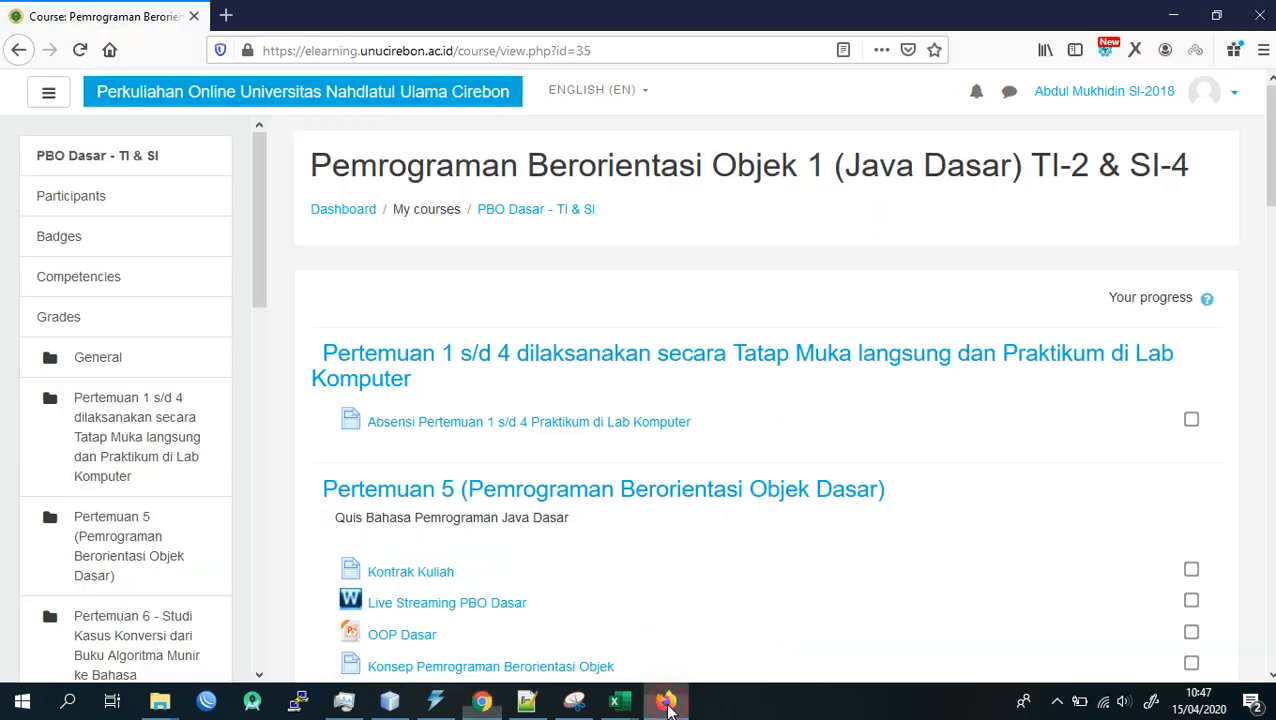
scroll(137, 282, down, 8)
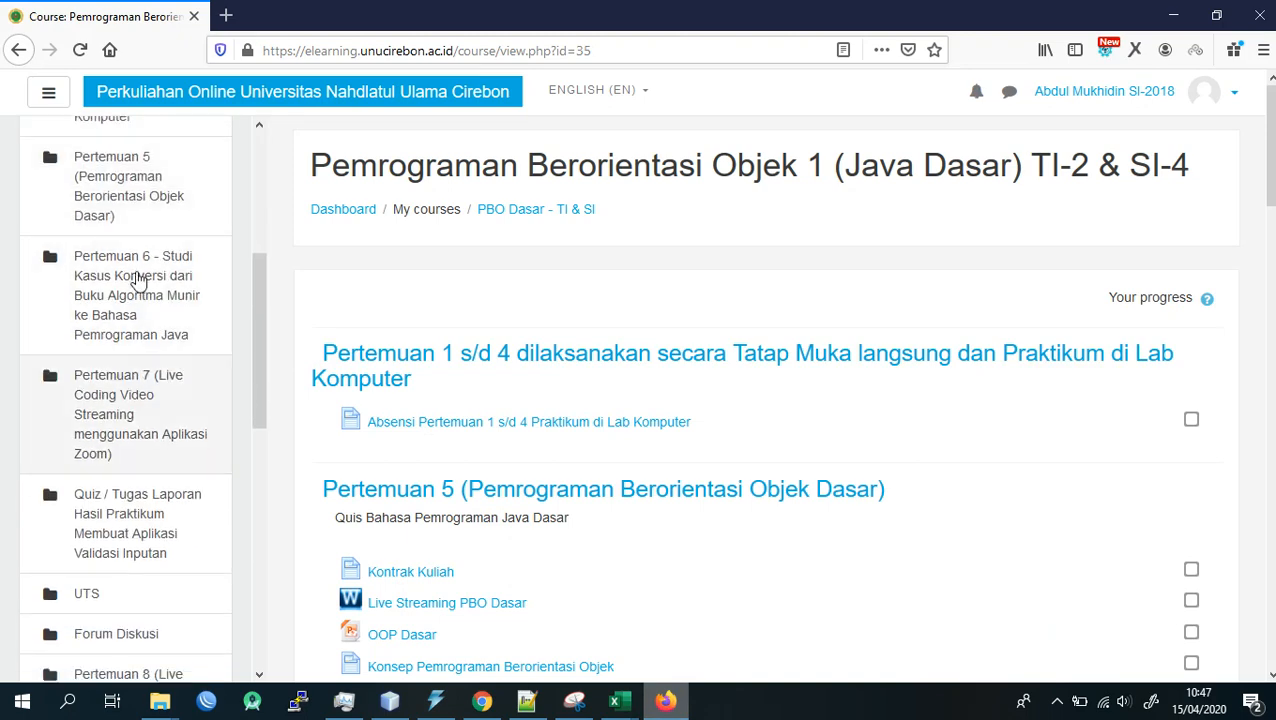
click(114, 486)
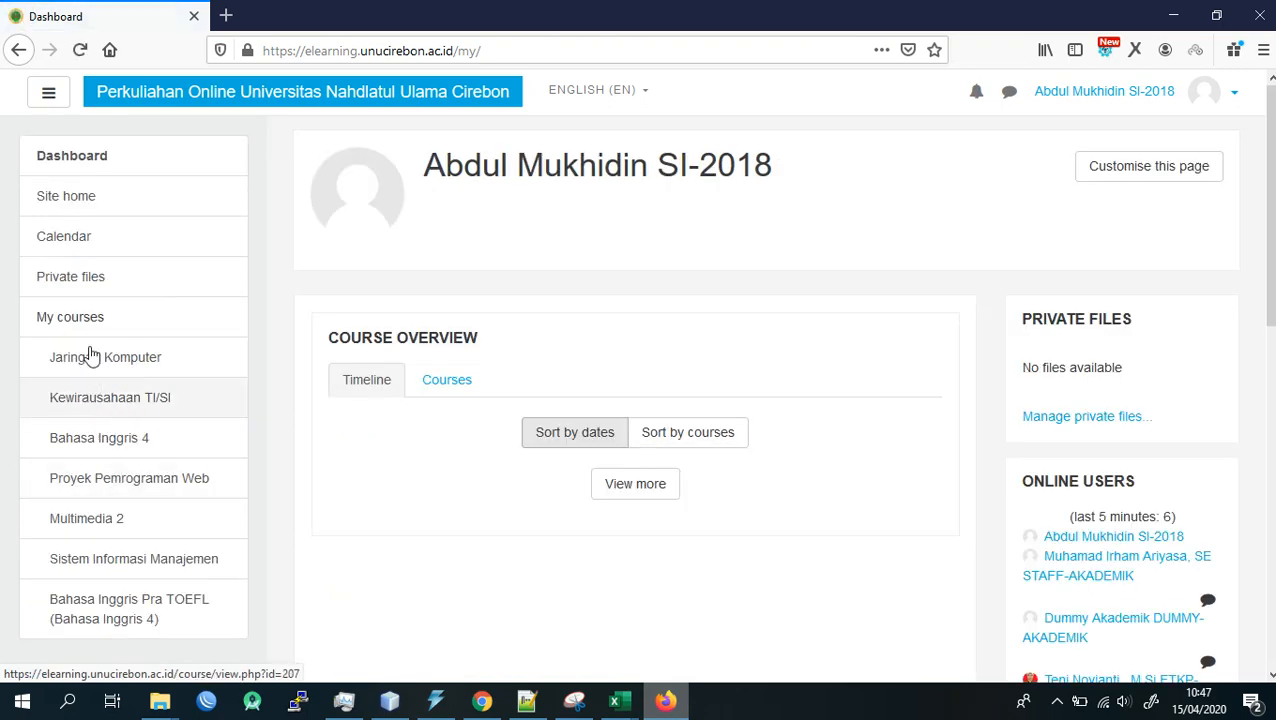
scroll(113, 380, down, 2)
scroll(113, 380, down, 2)
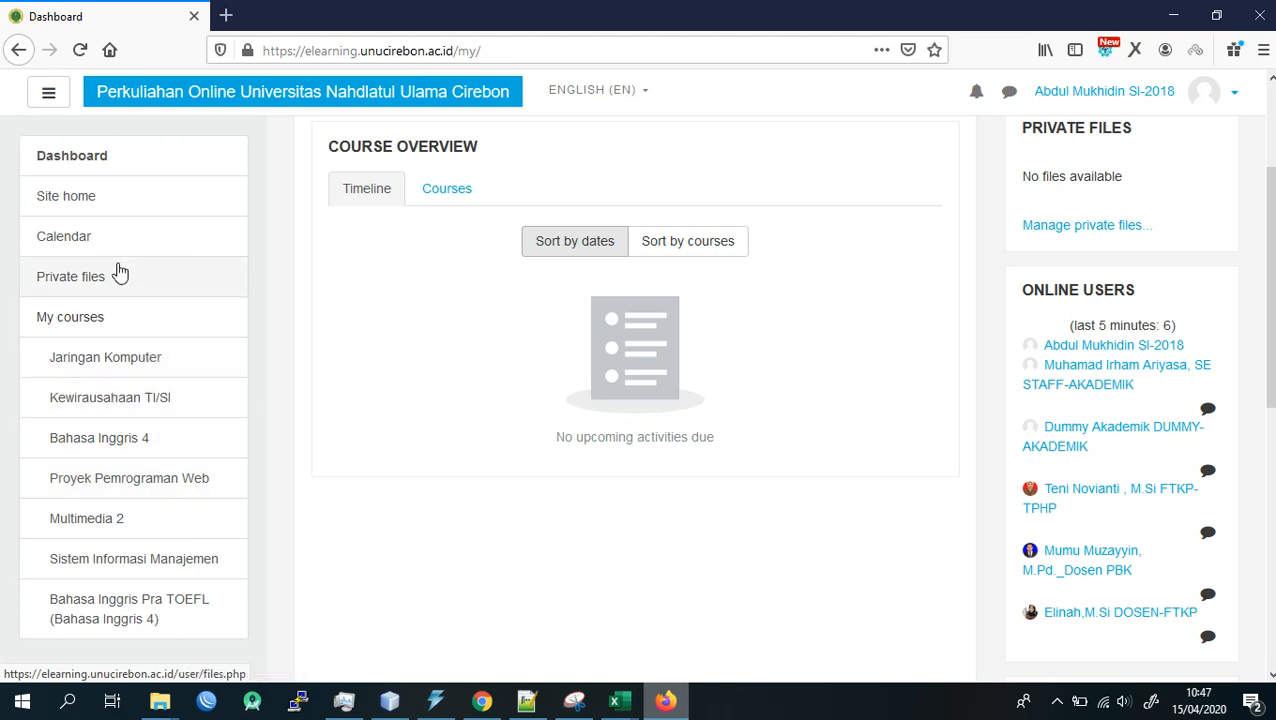
click(481, 703)
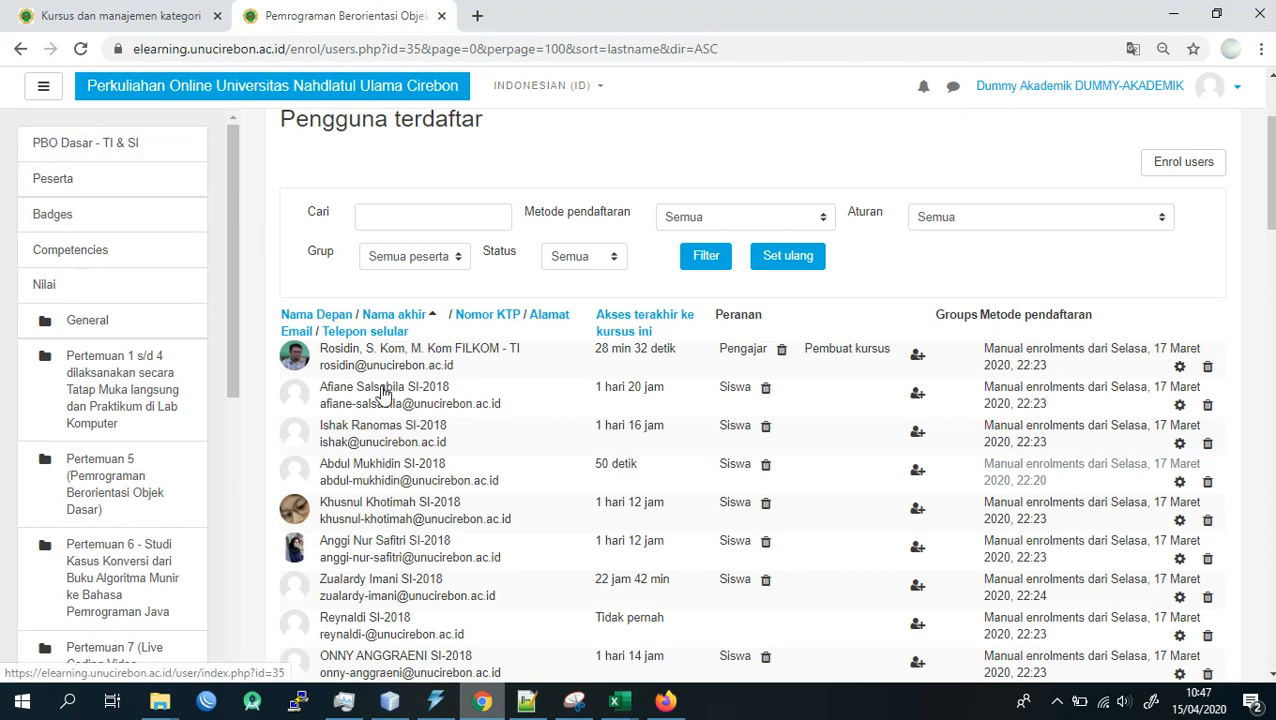
click(684, 705)
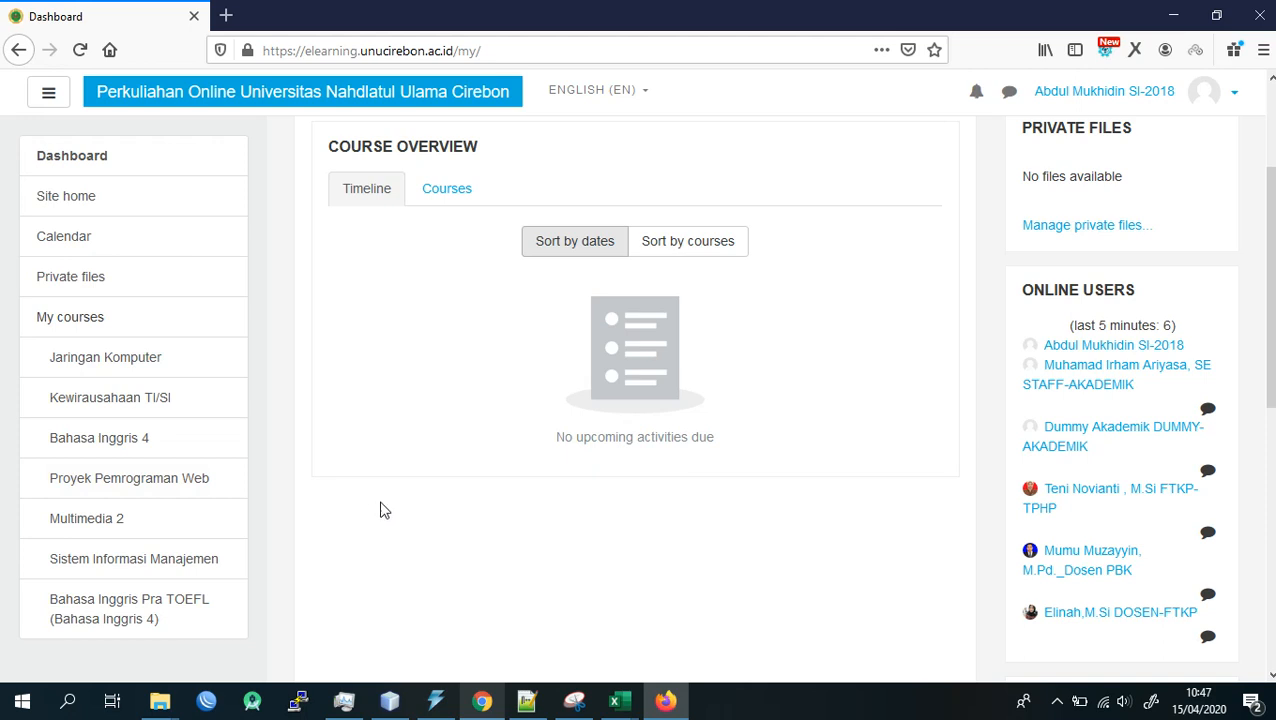
- Switch back to Chrome and open the suspended student's enrolment for editing, reloading the page when it times out
click(490, 702)
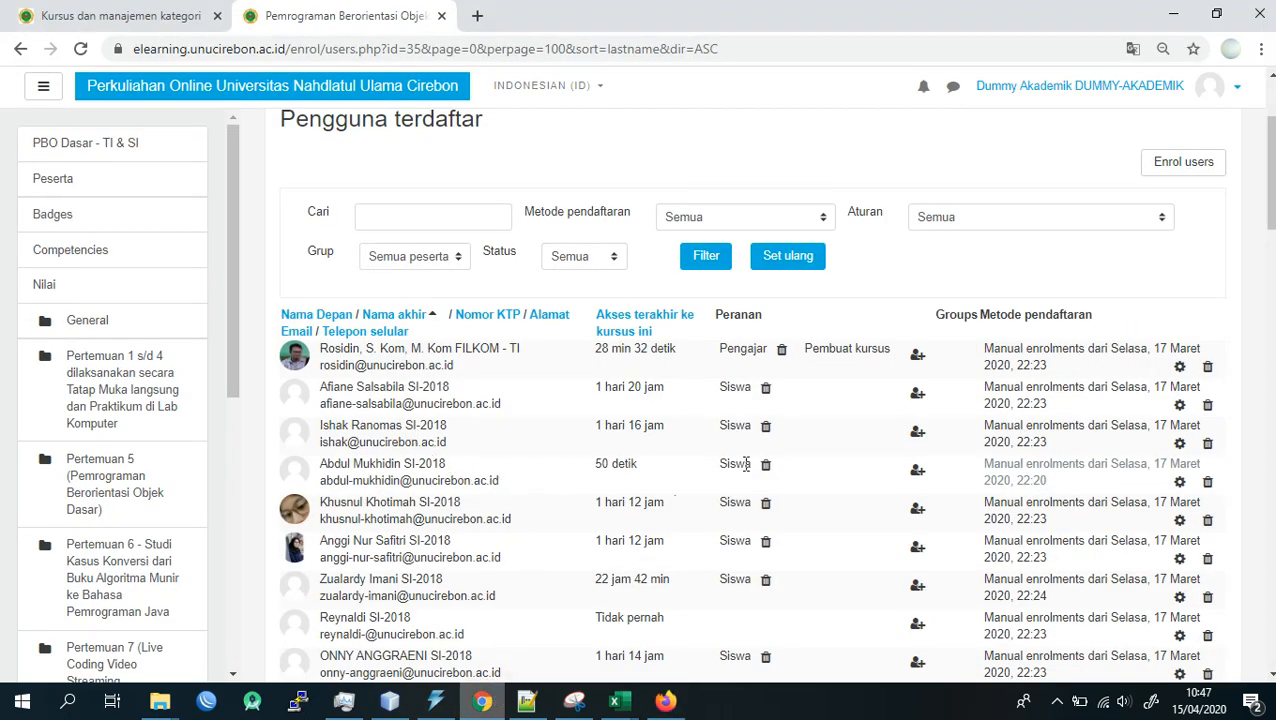
click(1180, 481)
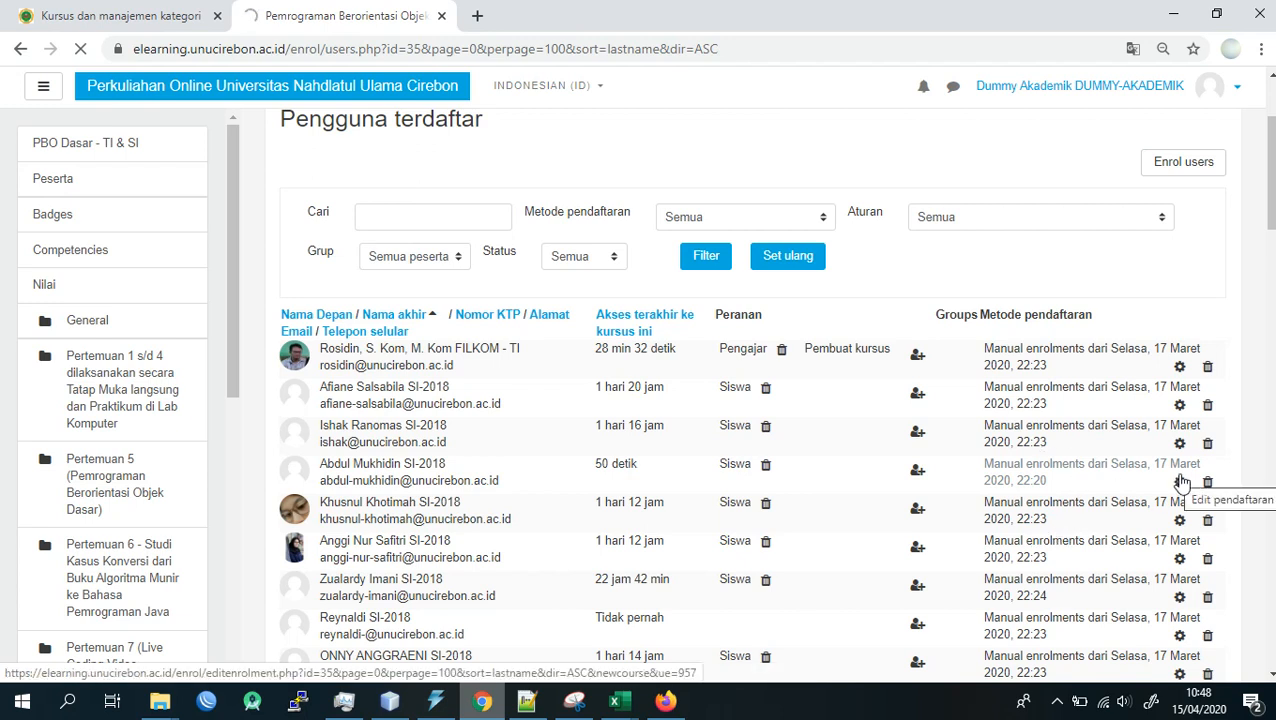
click(1180, 483)
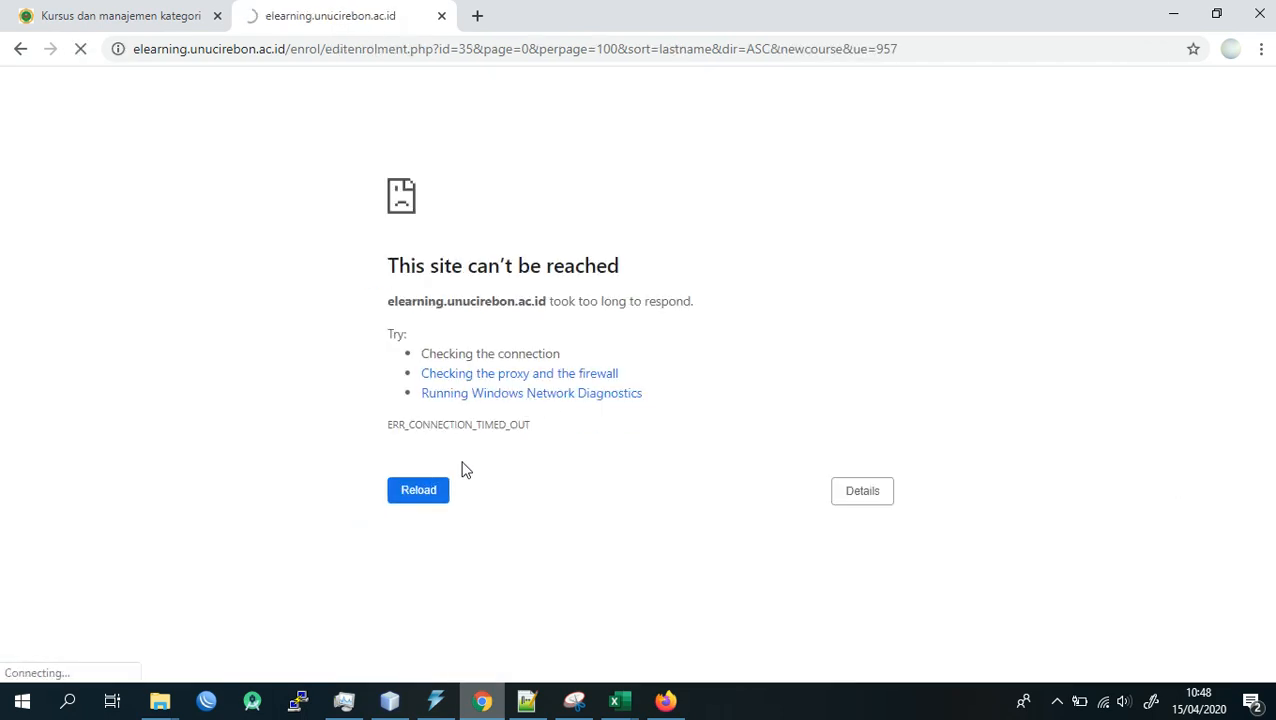
click(422, 500)
mouse_move(638, 8)
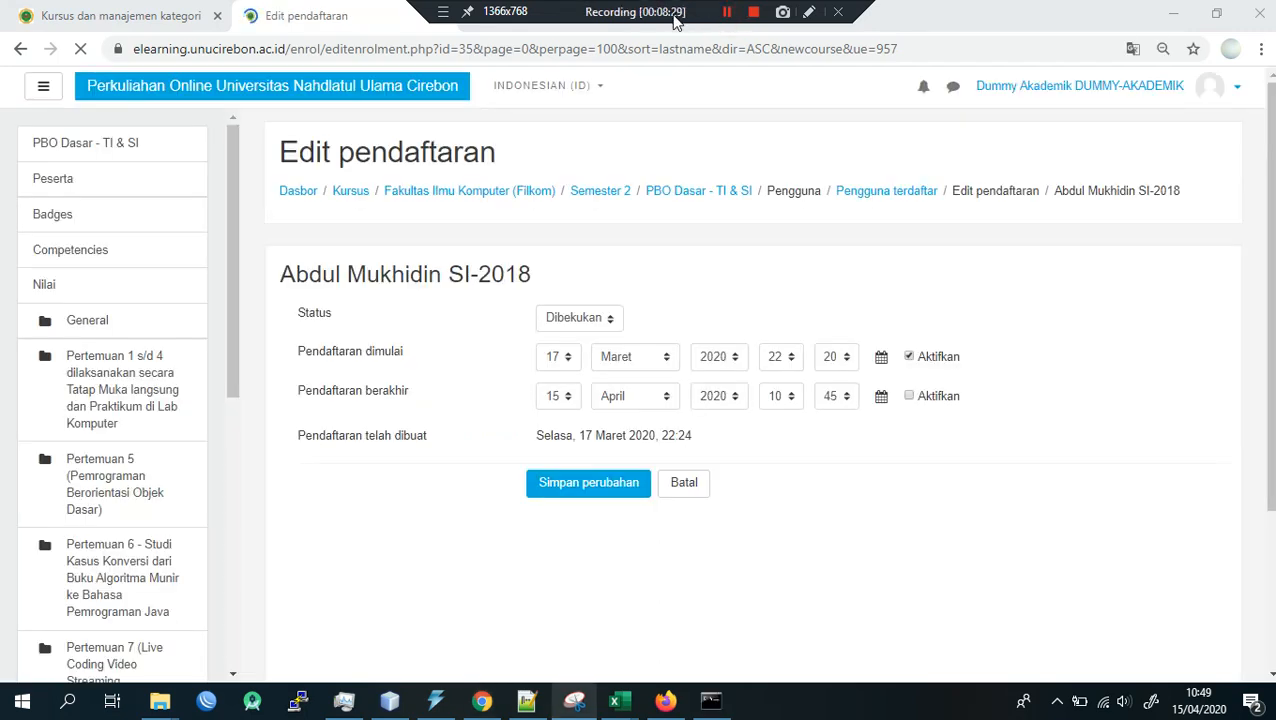
- Enable the enrolment end date of 15 April 2020, 10:45, set the student's status to Aktif and save the changes
click(620, 358)
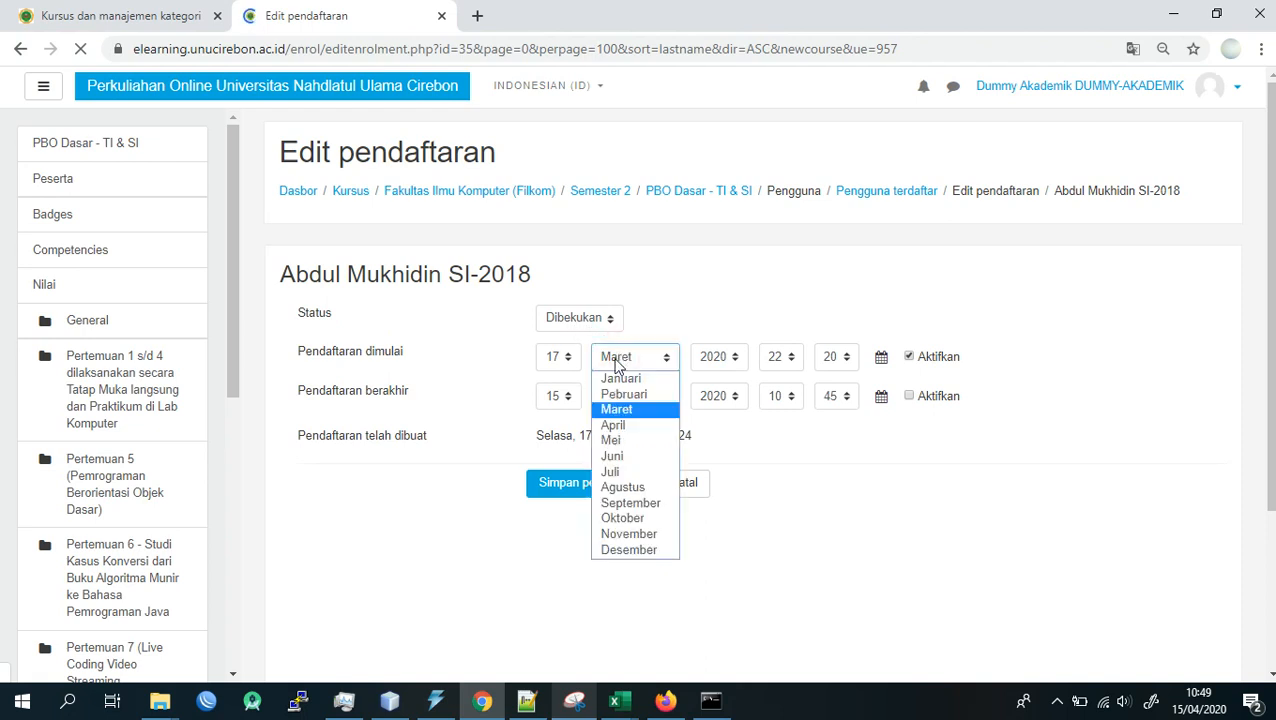
click(819, 313)
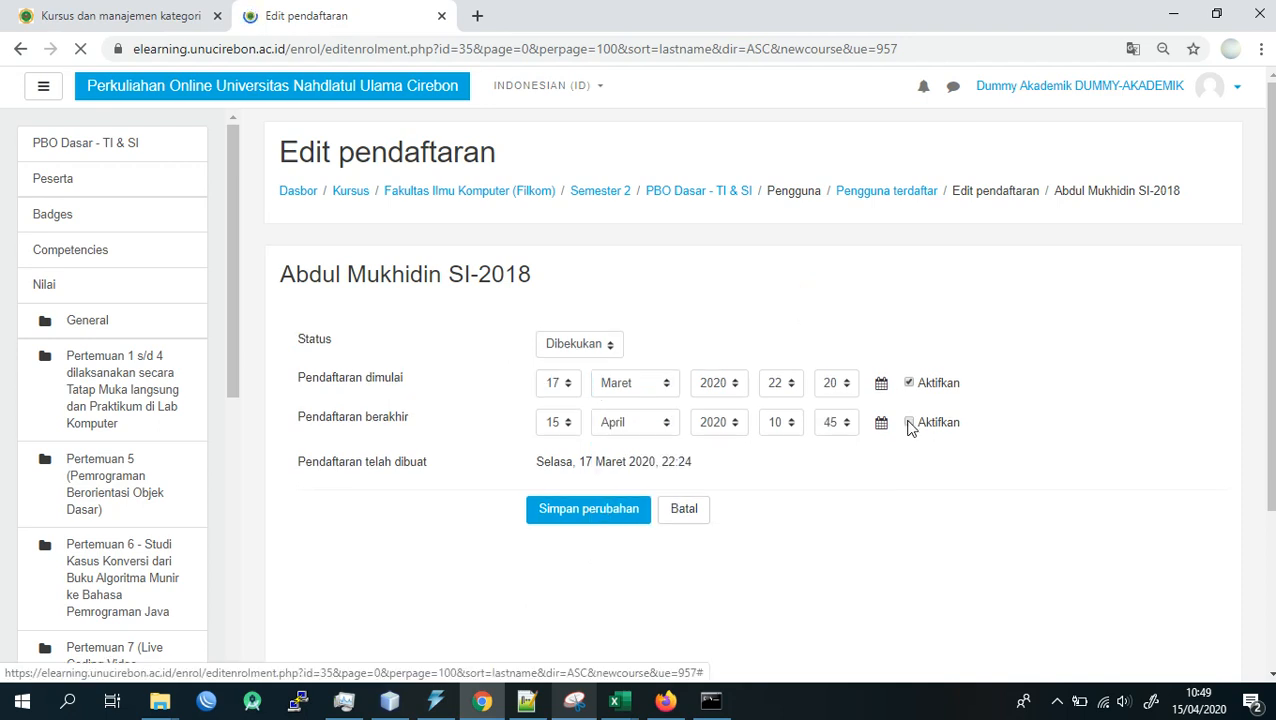
click(909, 424)
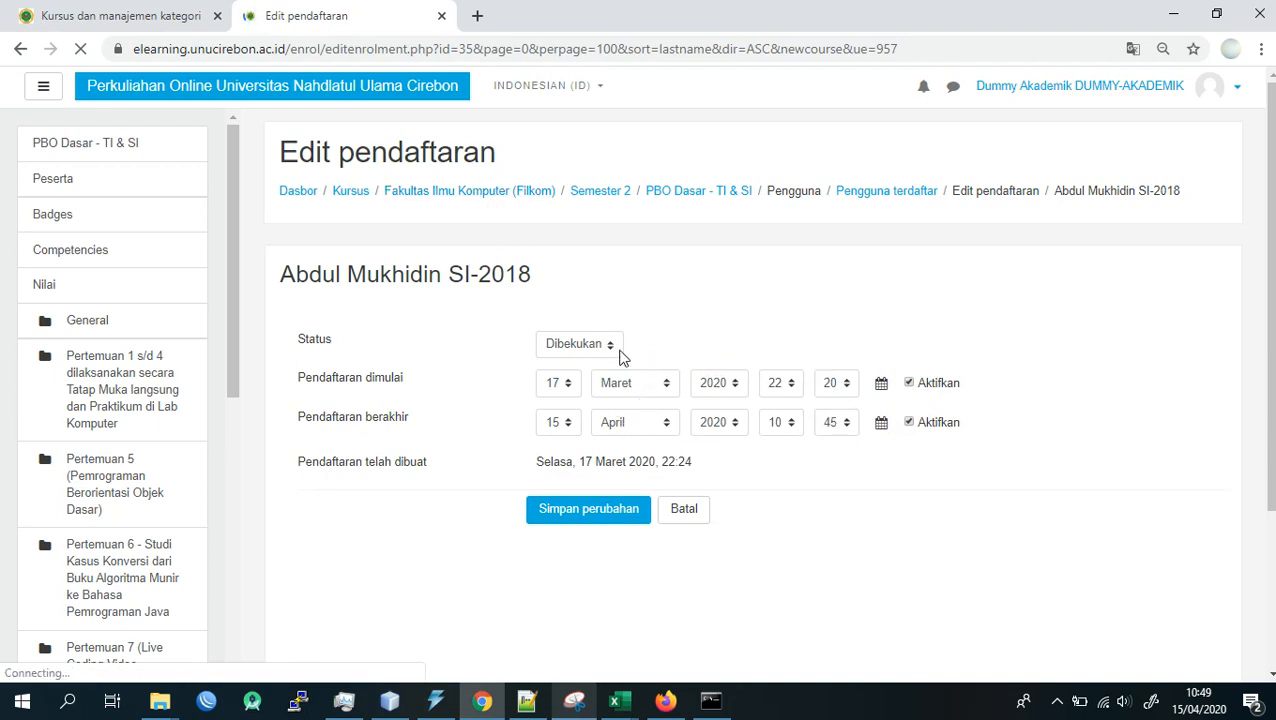
click(584, 344)
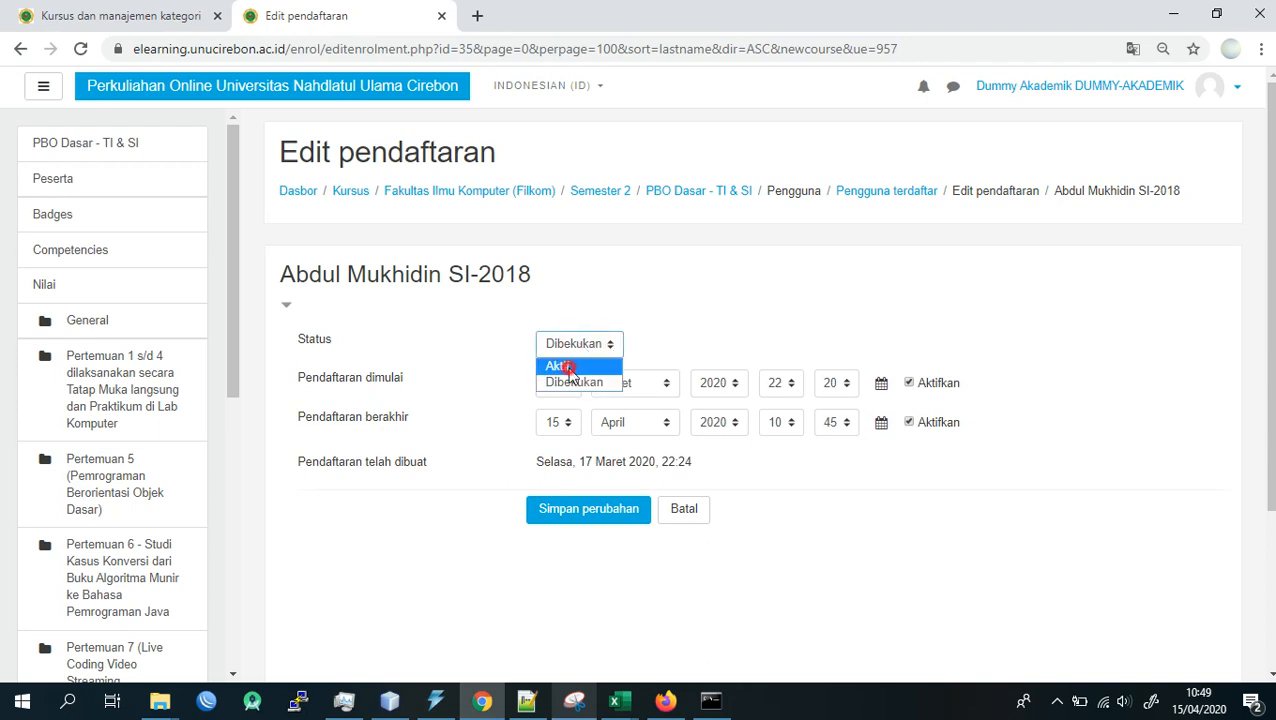
click(568, 367)
click(620, 522)
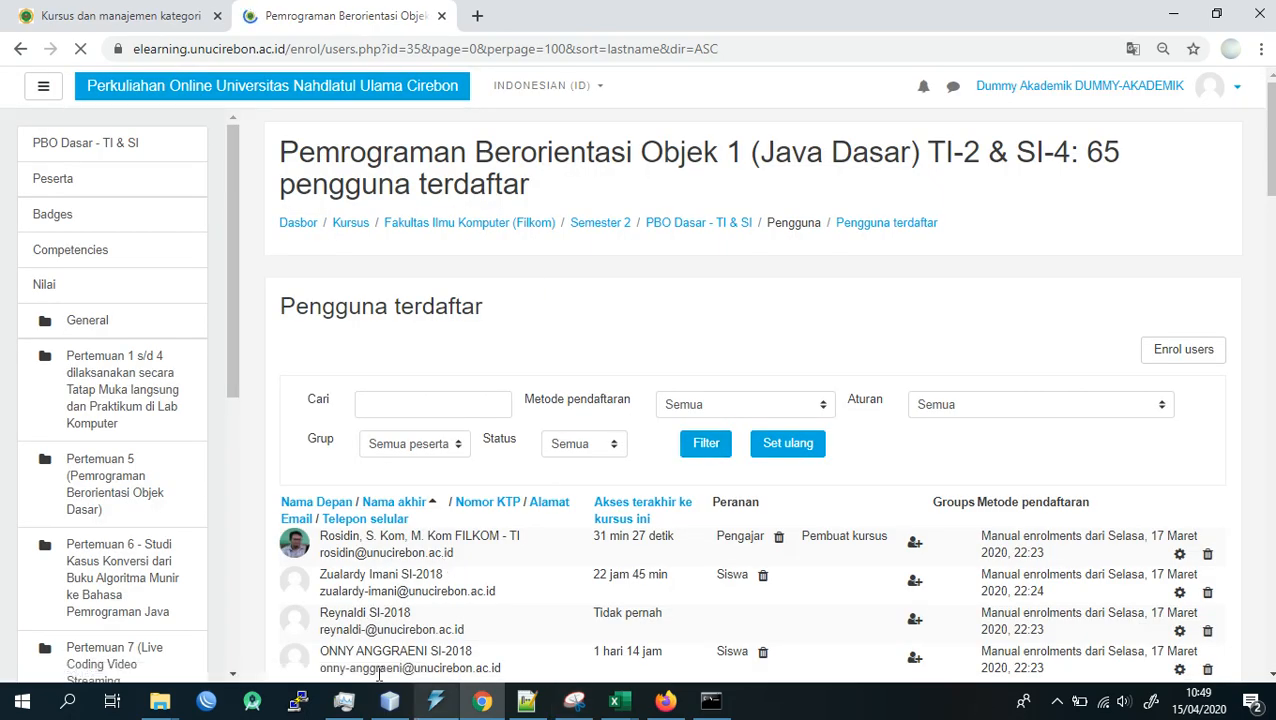
- Find the edited student in the enrolled users list and examine the enrolment method entry
scroll(404, 609, down, 3)
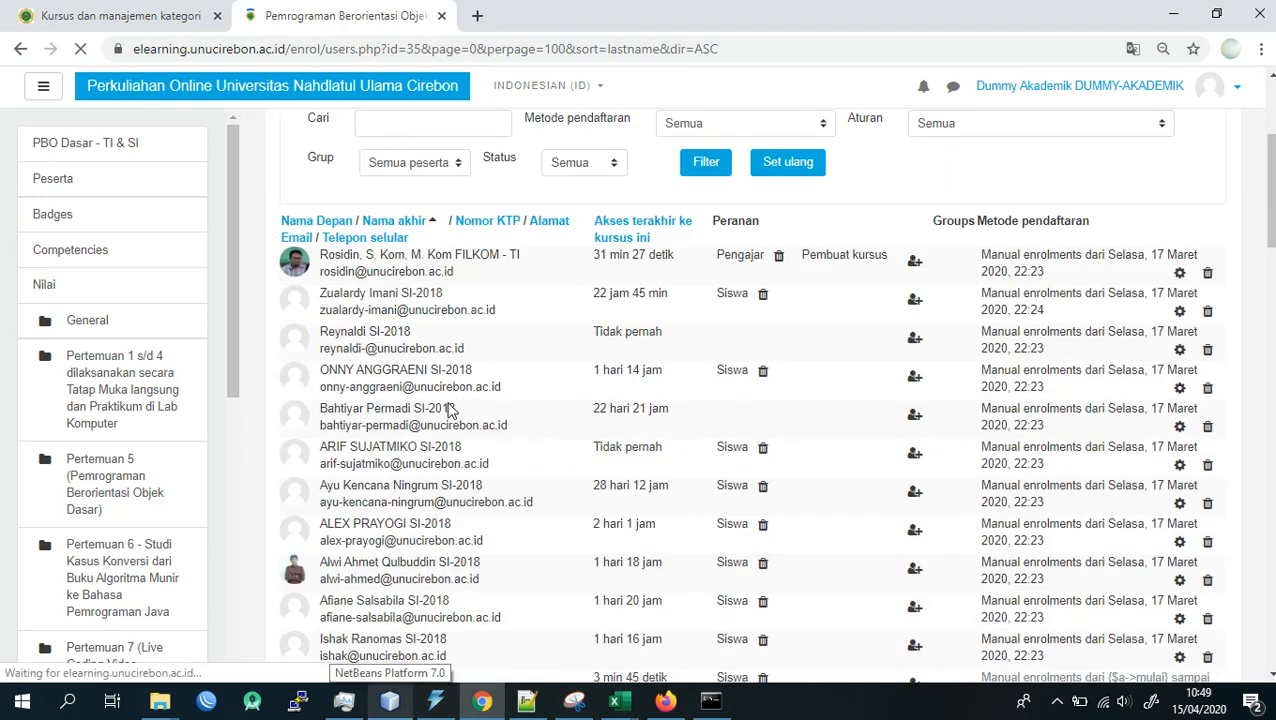
scroll(413, 508, down, 1)
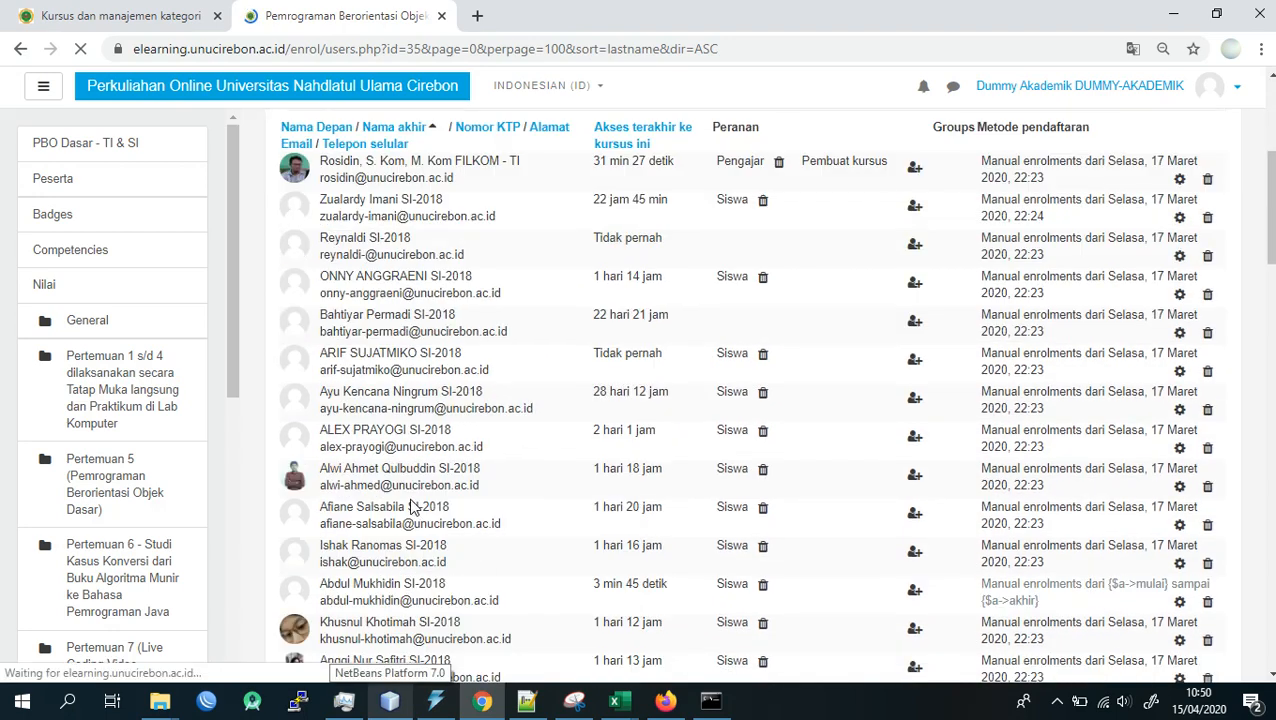
scroll(413, 508, down, 1)
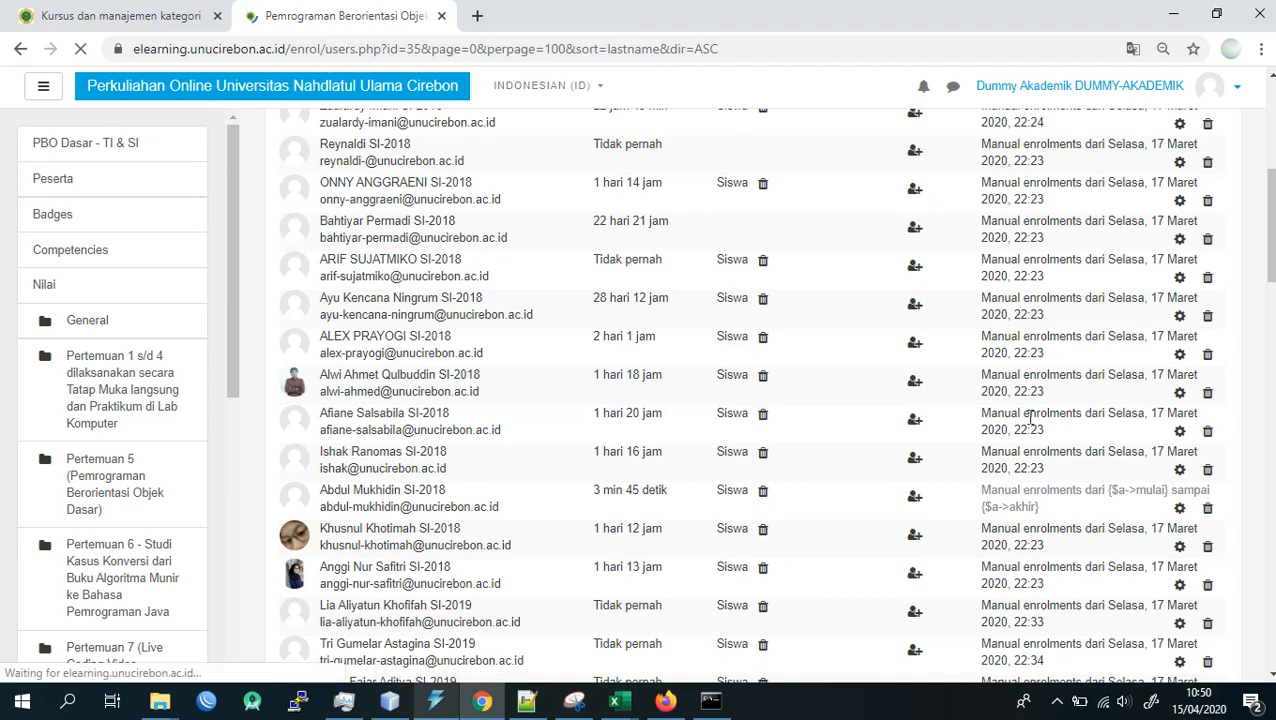
- Switch to Firefox, refresh the student's Dashboard and check the My courses list for the PBO Dasar course
click(664, 700)
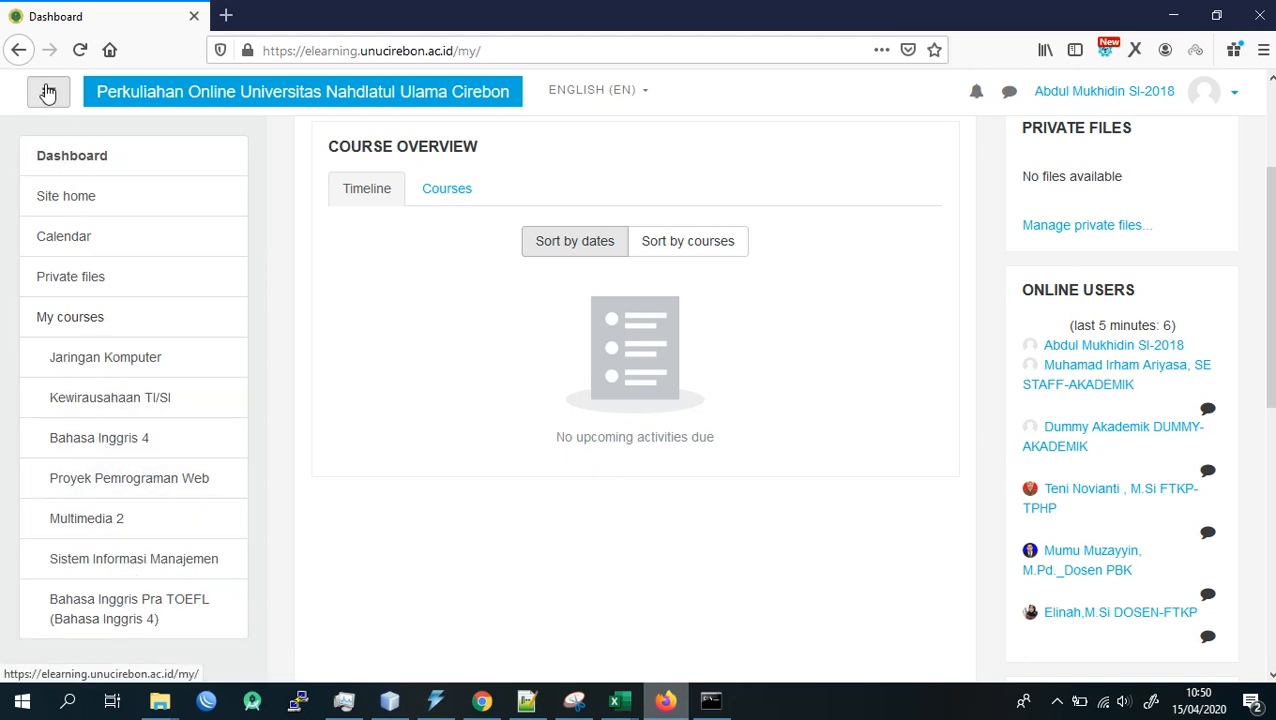
click(60, 160)
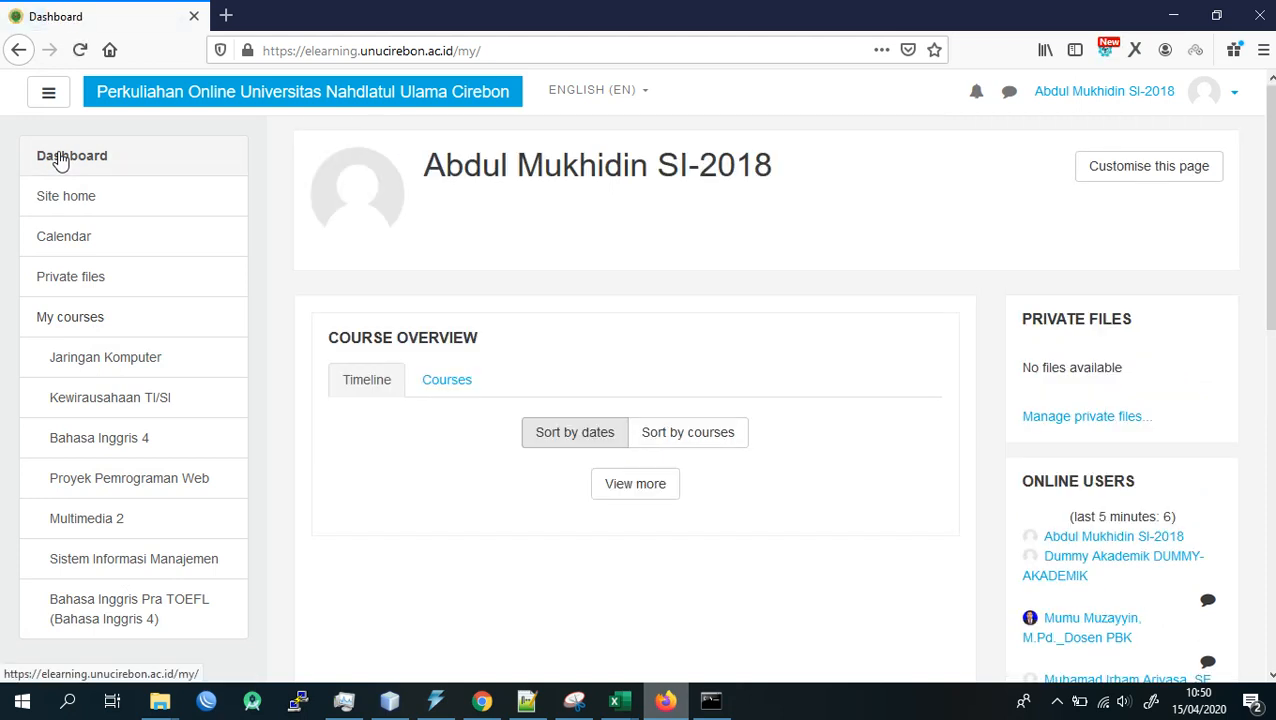
scroll(130, 410, down, 2)
scroll(160, 390, up, 3)
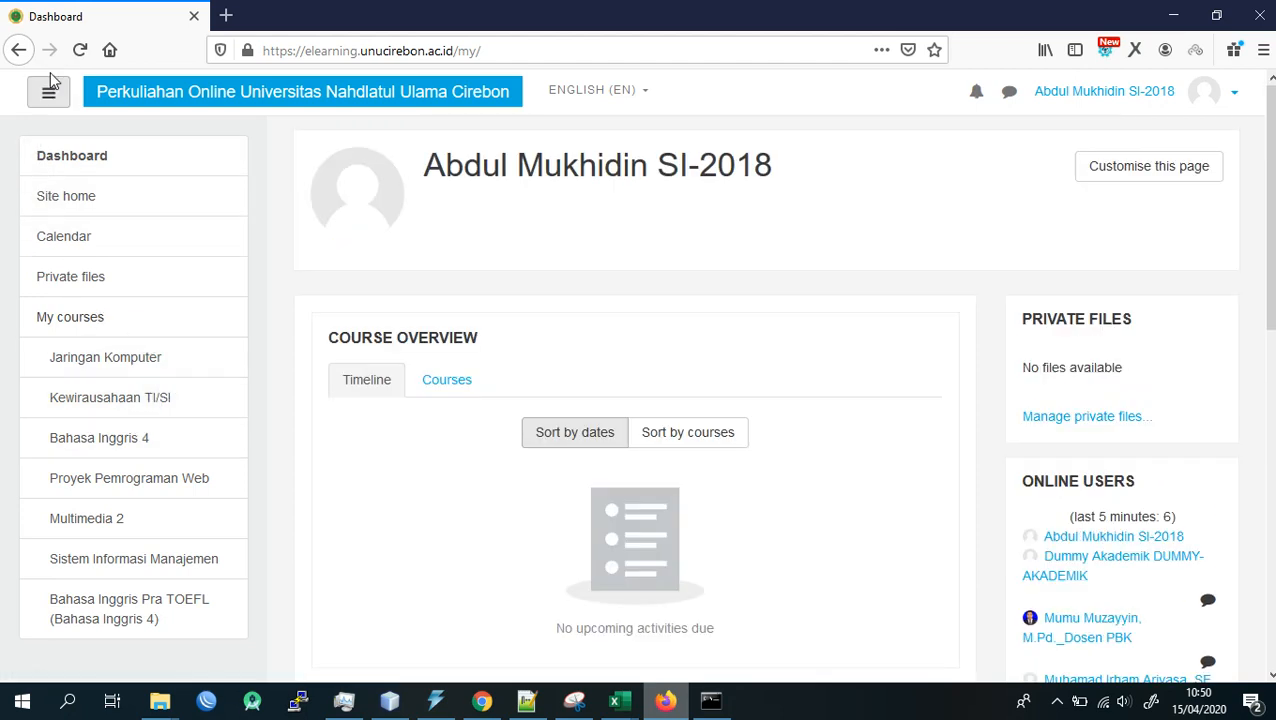
click(74, 54)
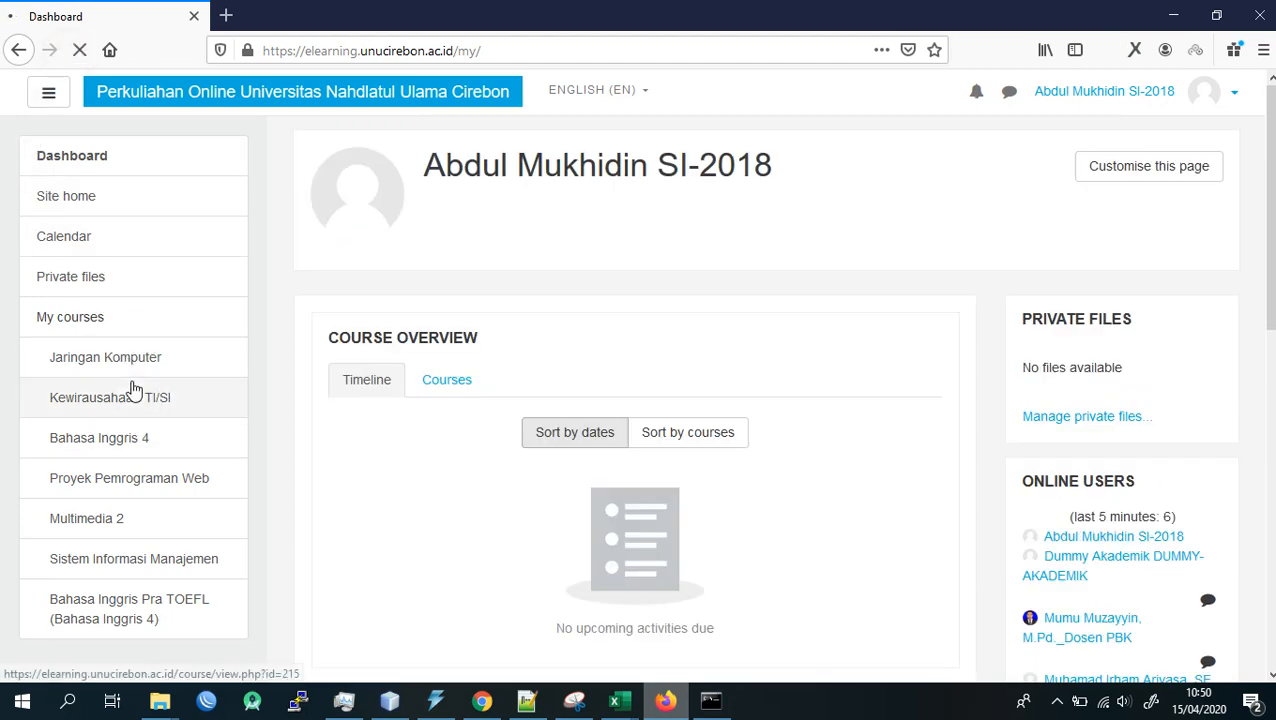
- Return to Chrome, reload the enrolled users list and open the student's enrolment for editing
click(481, 701)
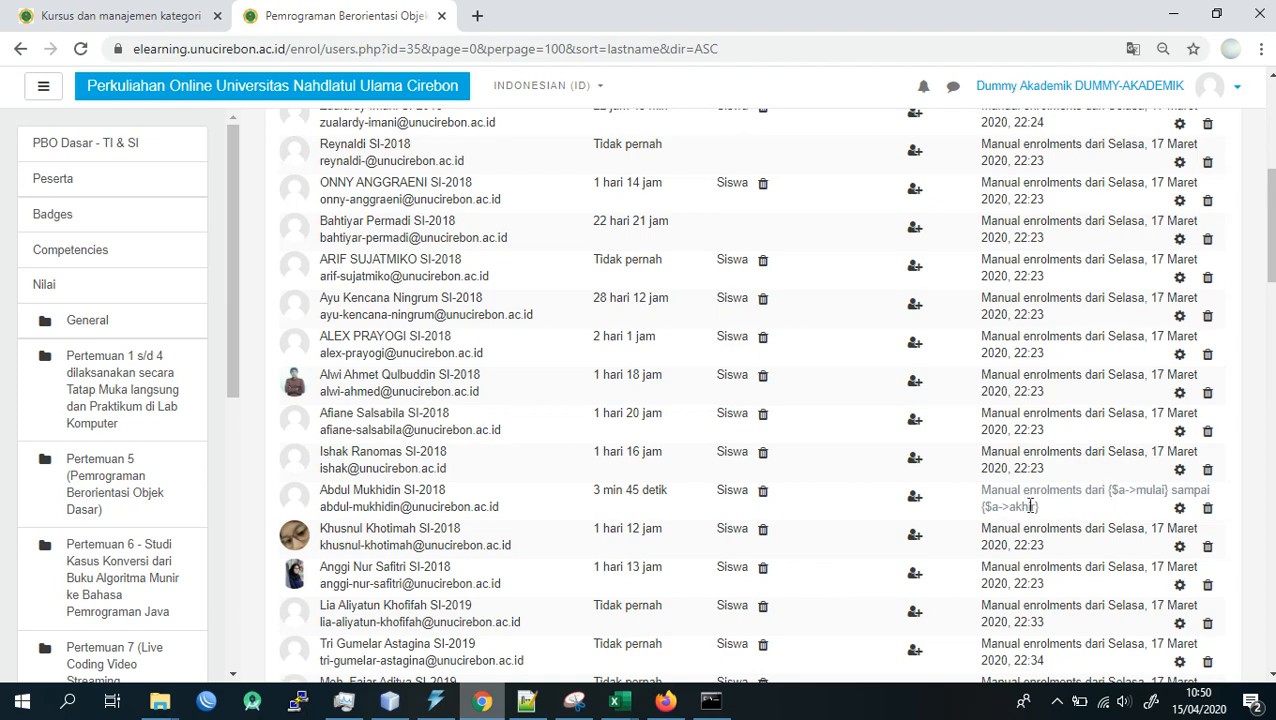
click(667, 703)
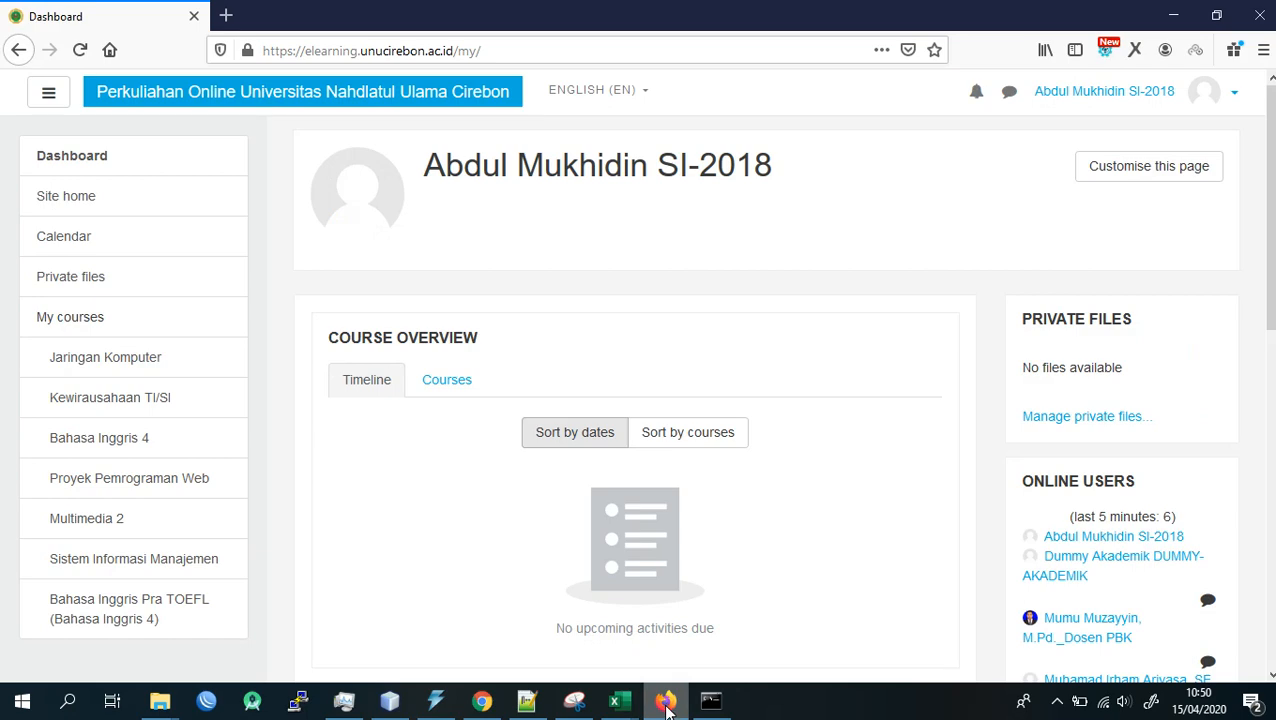
click(667, 704)
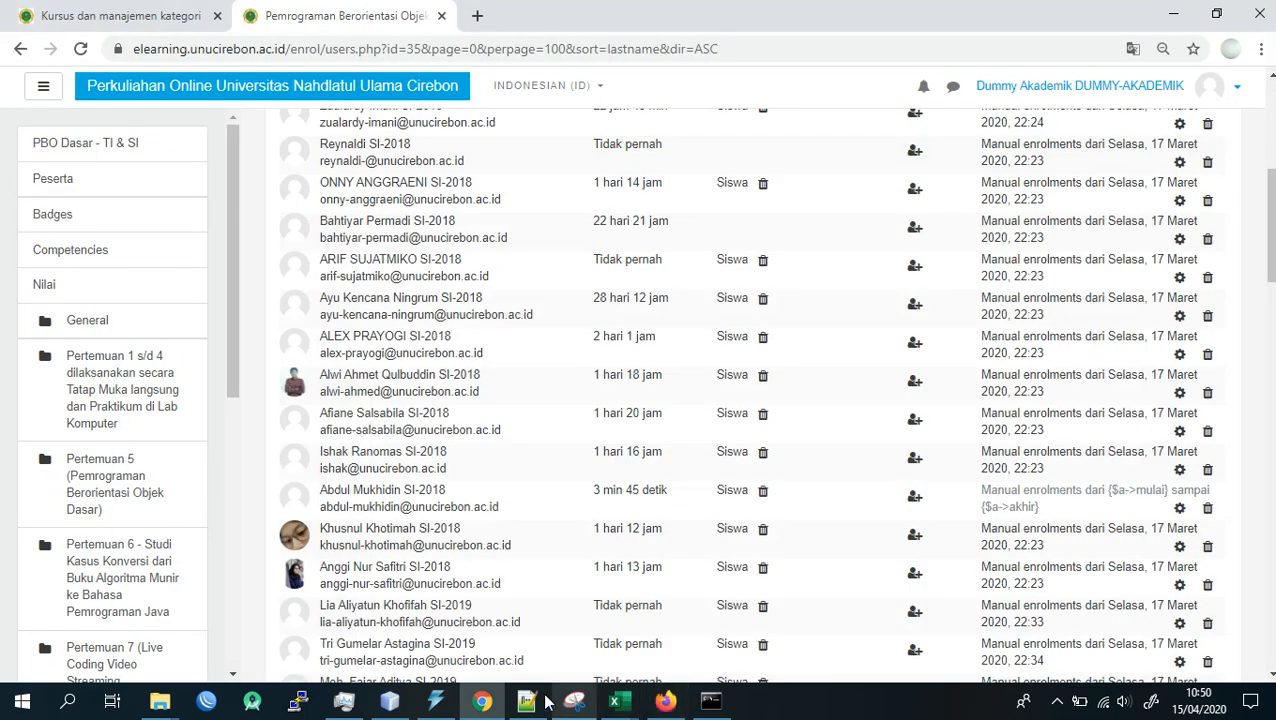
key(F5)
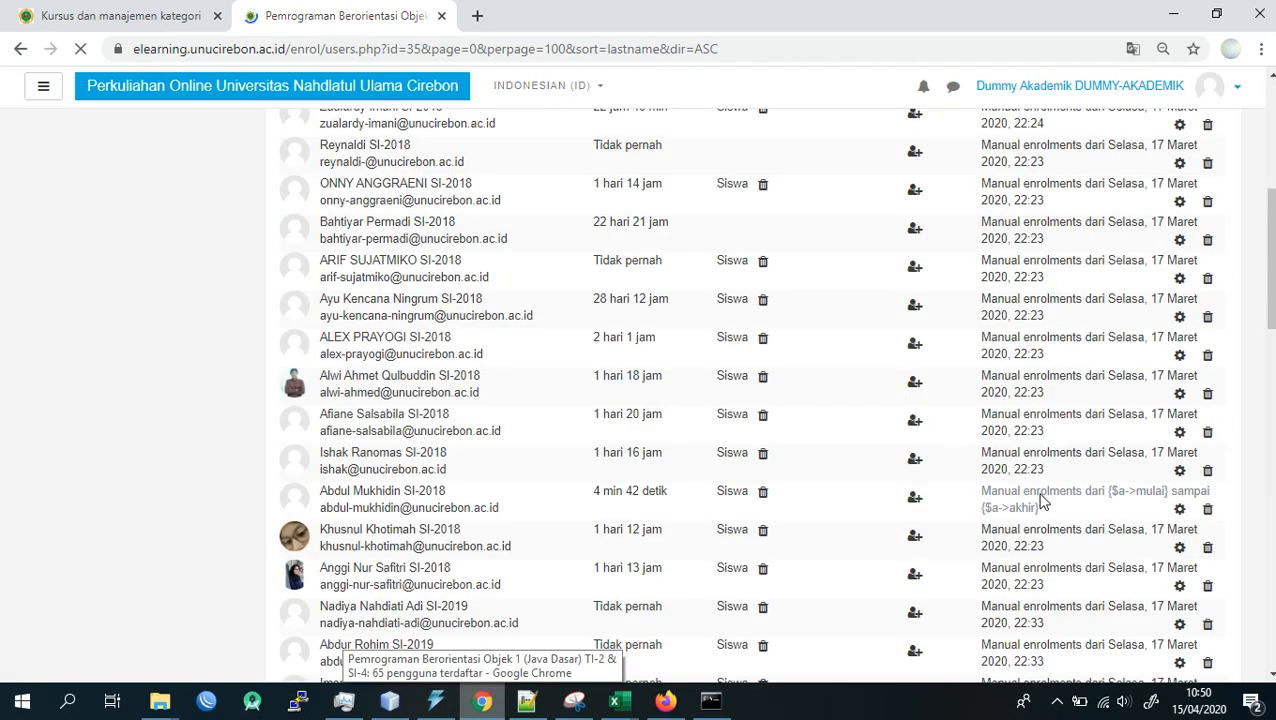
click(1179, 512)
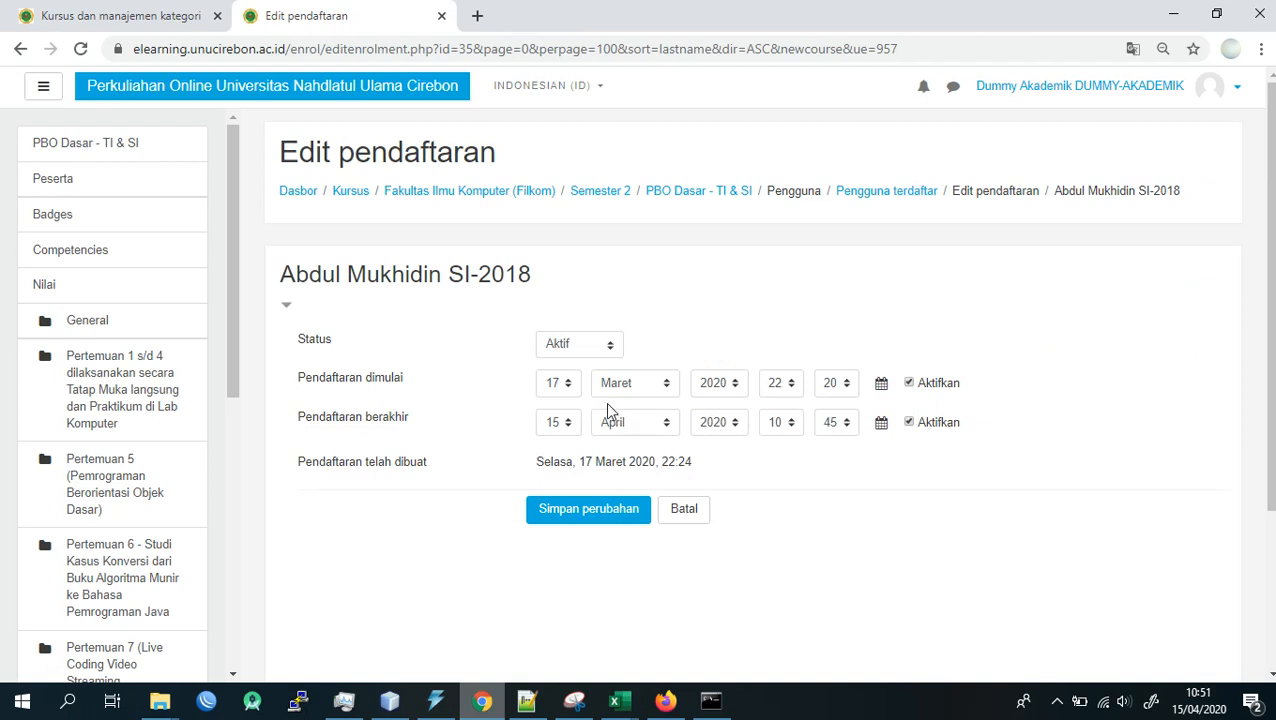
click(909, 423)
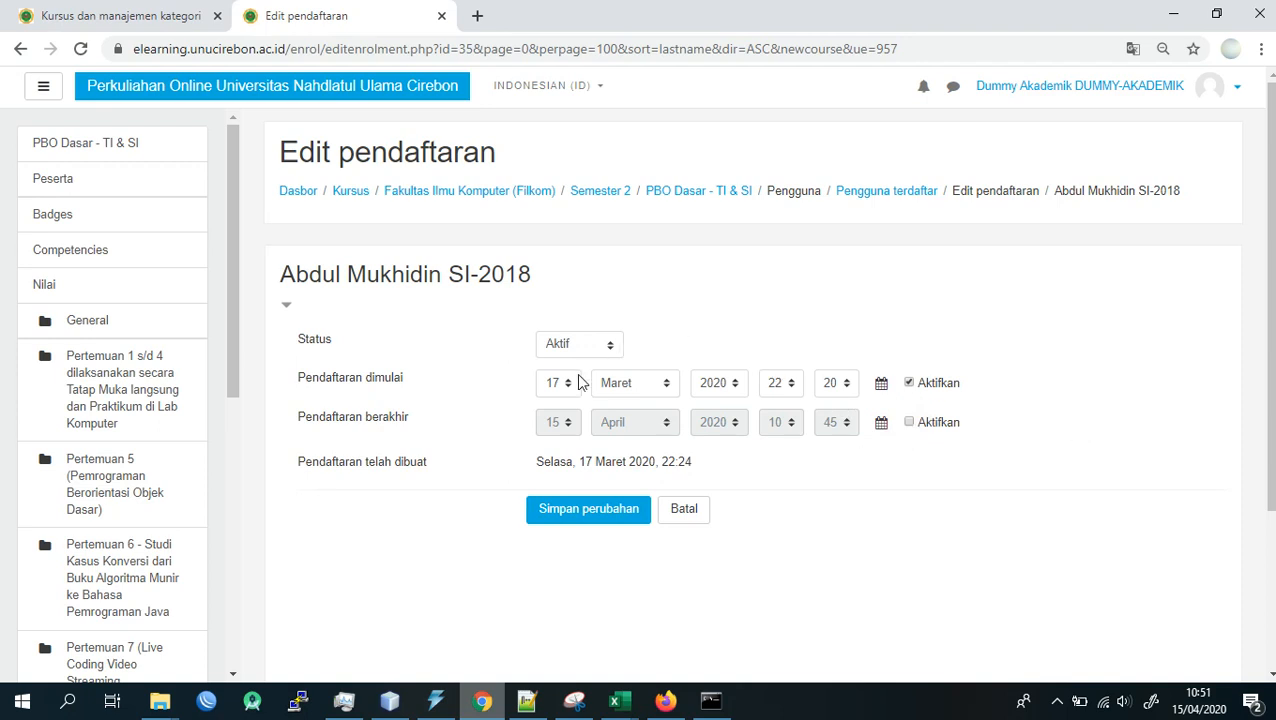
click(566, 346)
click(566, 346)
click(909, 423)
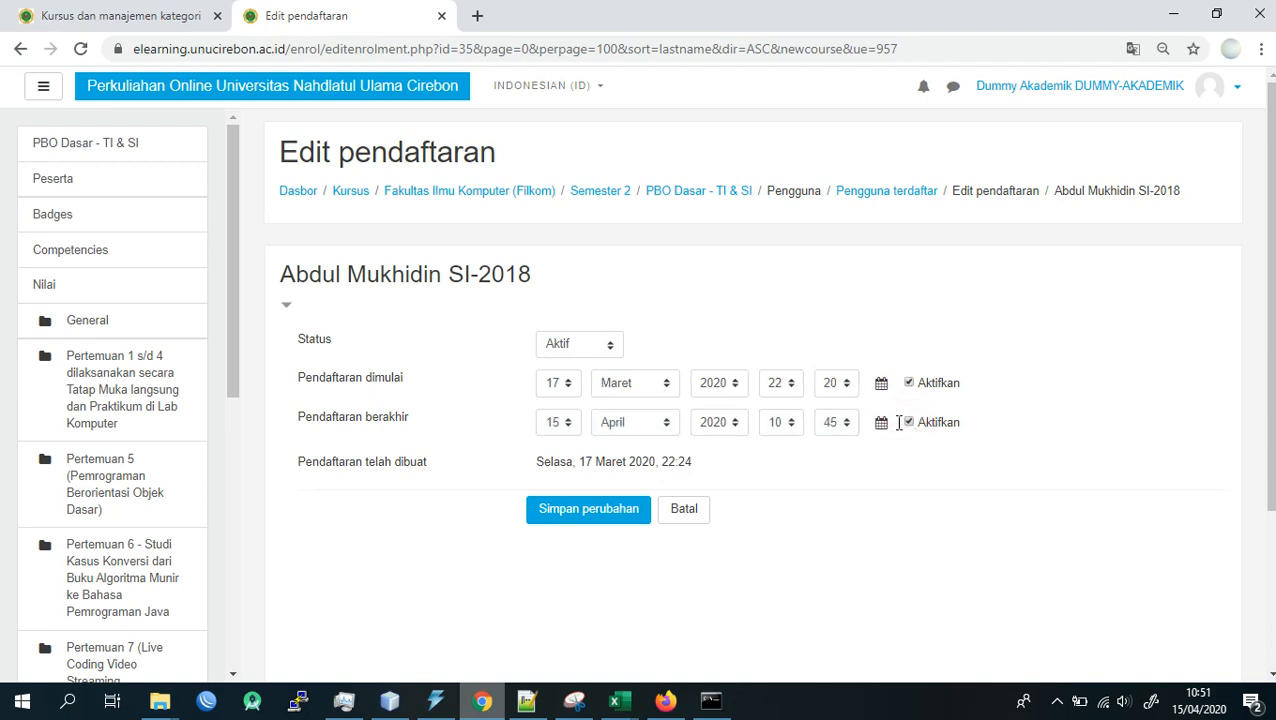
- Set the student's enrolment end date to 1 Juli 2020, 00:45 and save the changes
click(619, 421)
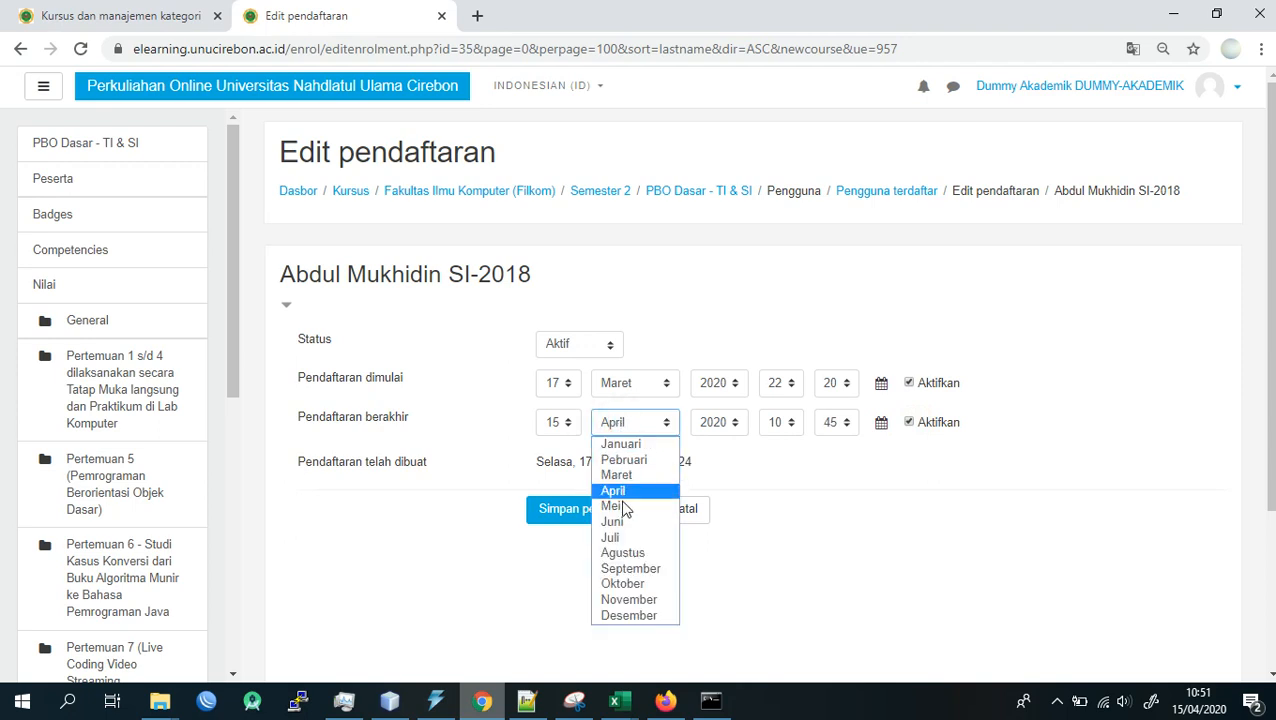
click(620, 537)
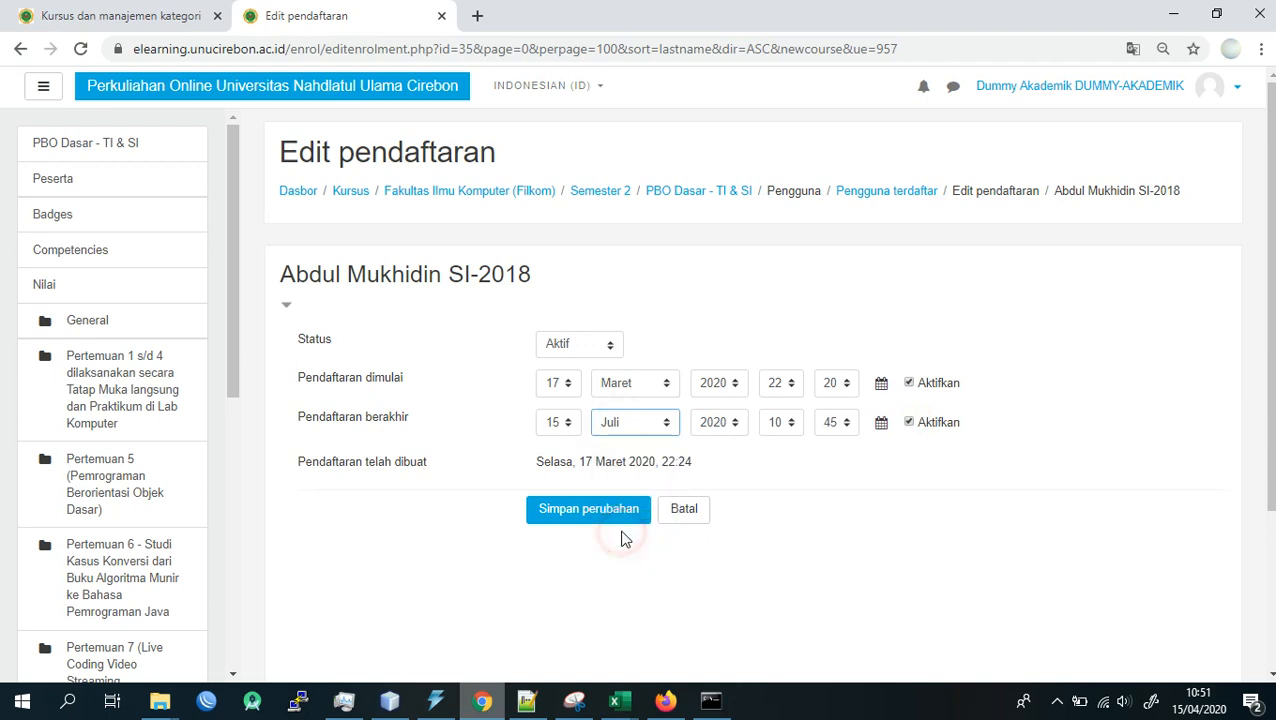
click(560, 425)
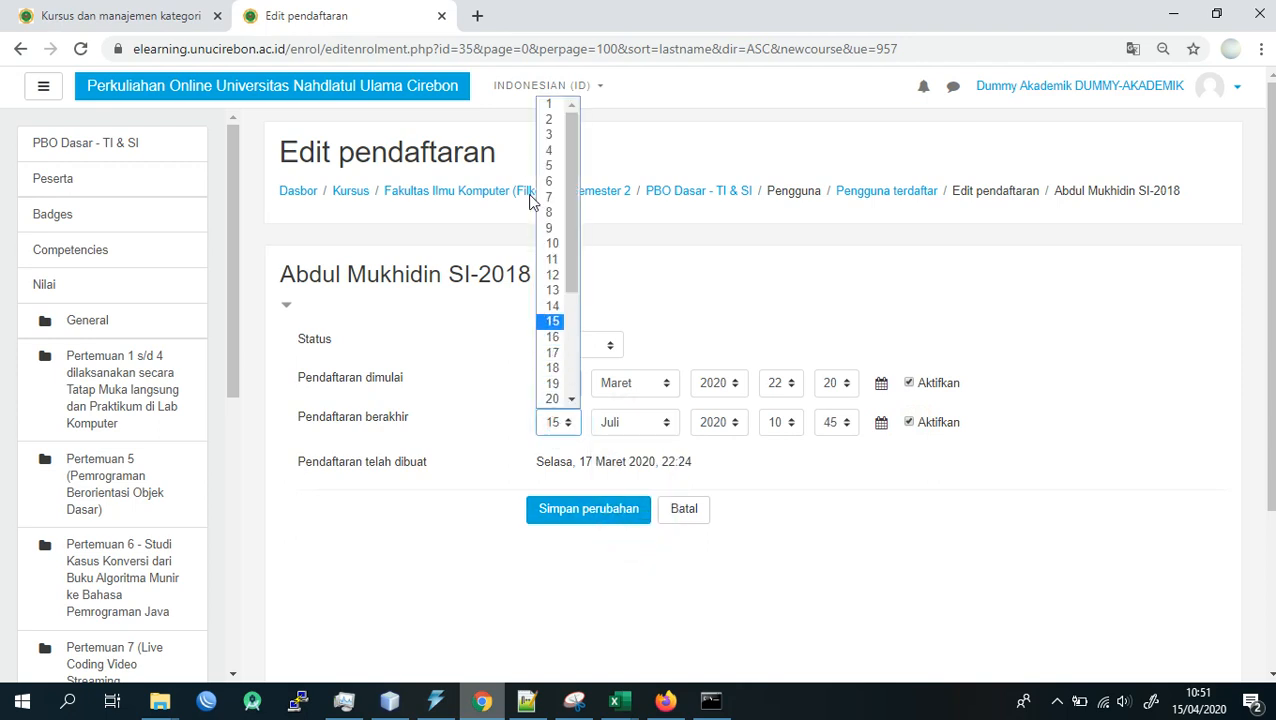
click(550, 106)
click(777, 425)
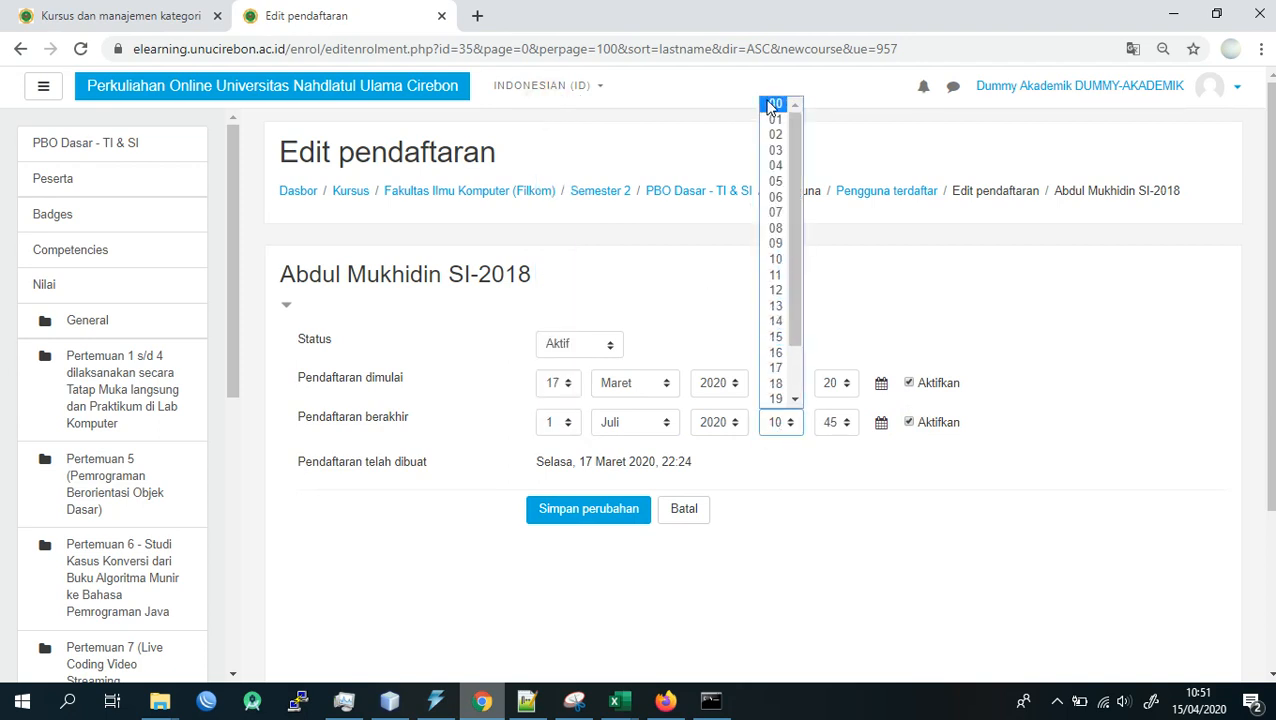
click(768, 104)
click(605, 516)
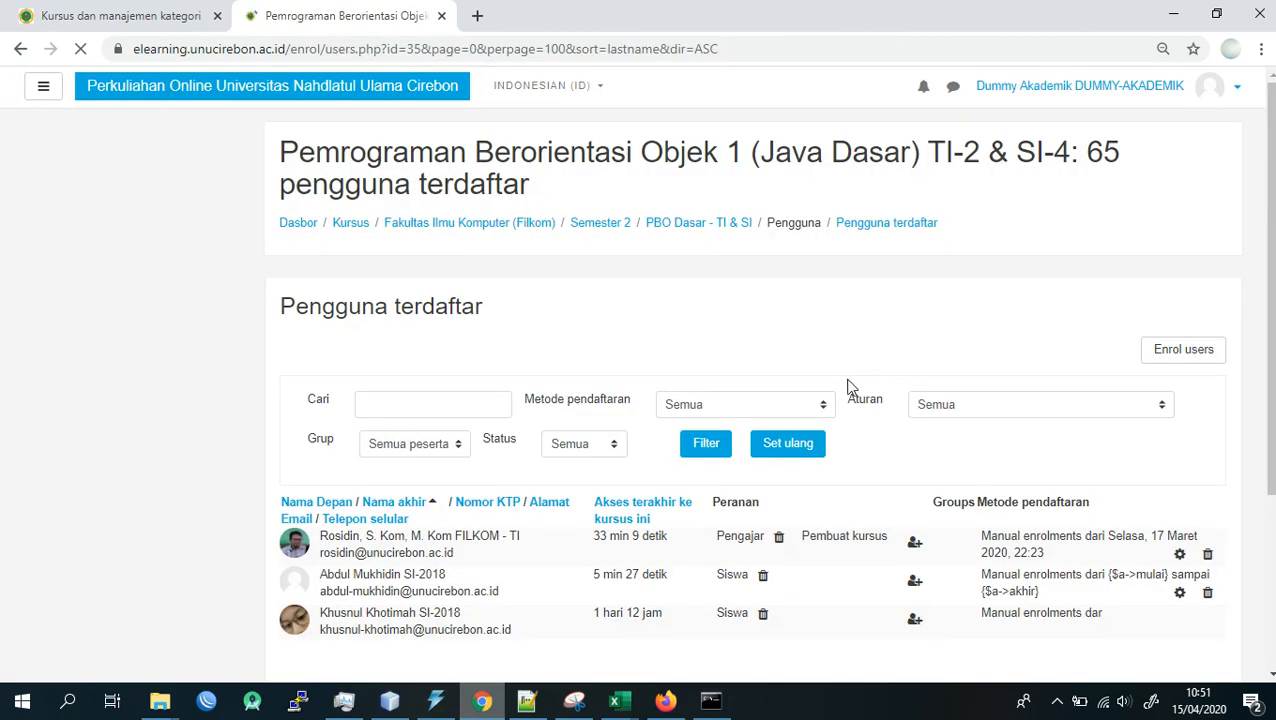
- Examine the student's enrolment method entry against the neighbouring students in the enrolled users list
scroll(840, 390, down, 1)
scroll(890, 470, down, 1)
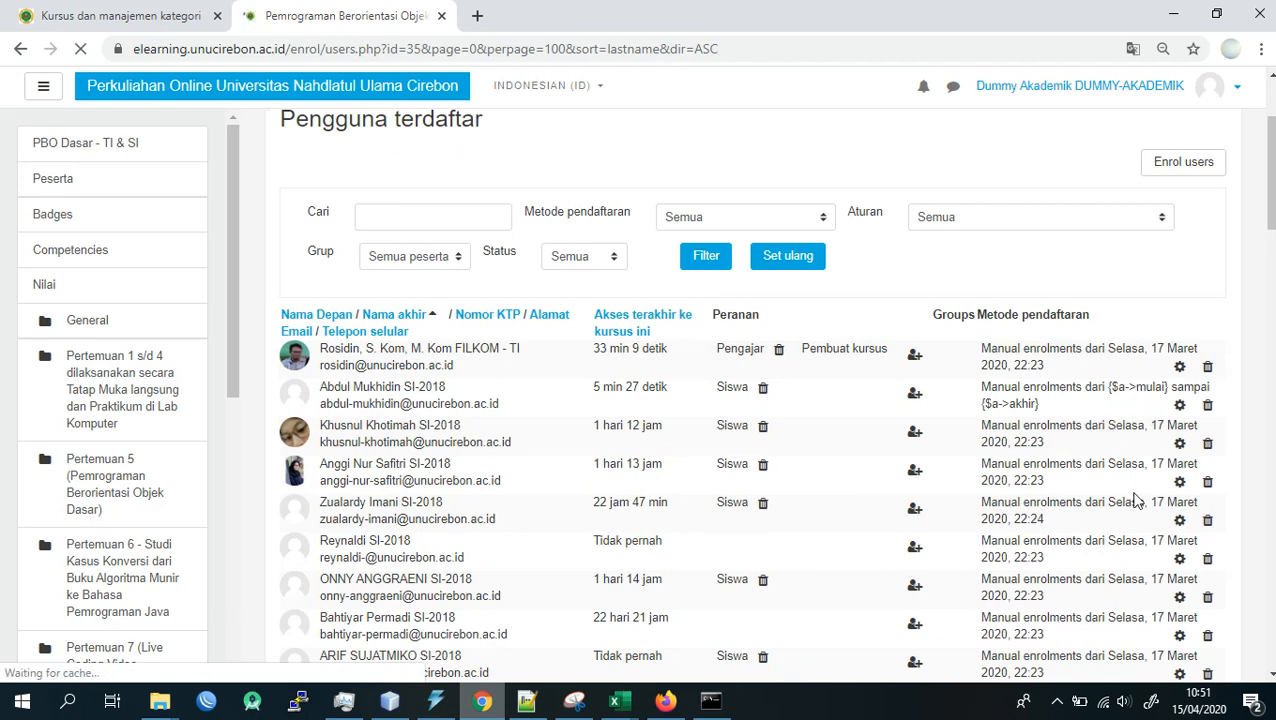
click(1153, 420)
drag(1153, 420, 1057, 470)
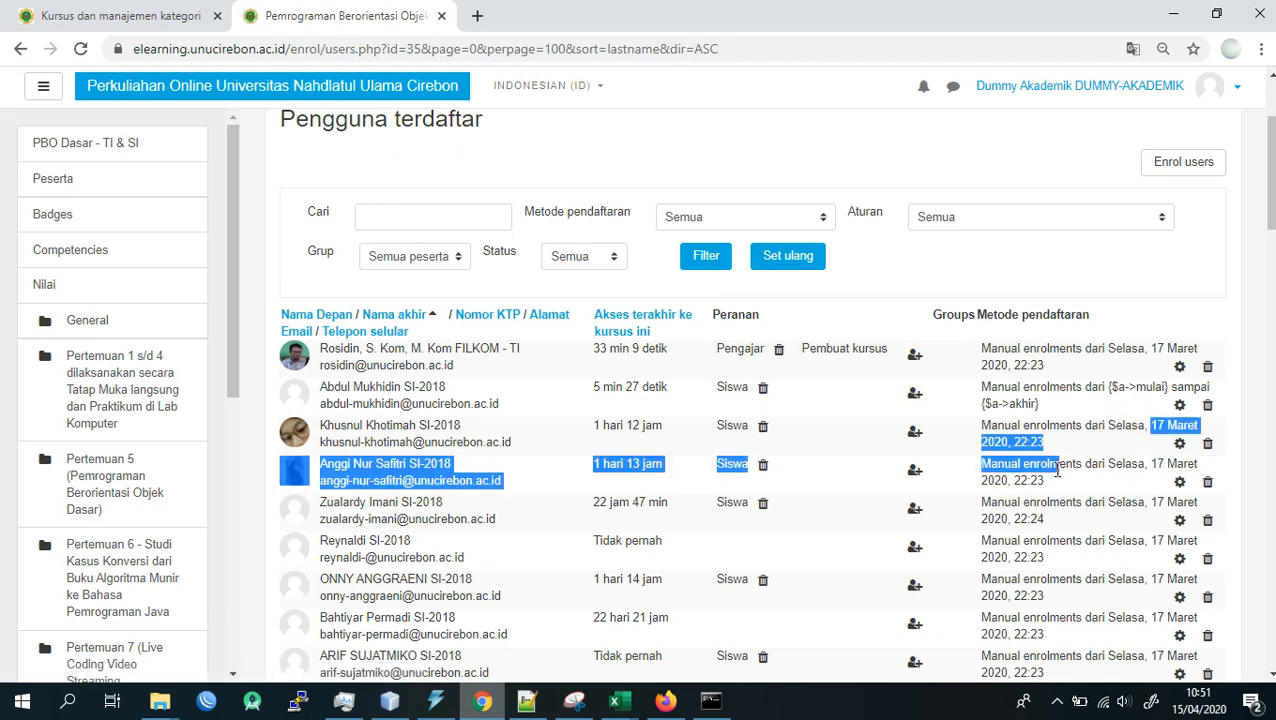
click(1040, 445)
- Switch to Firefox, refresh the student's Dashboard and open the PBO Dasar - TI & SI course from My courses
mouse_move(665, 700)
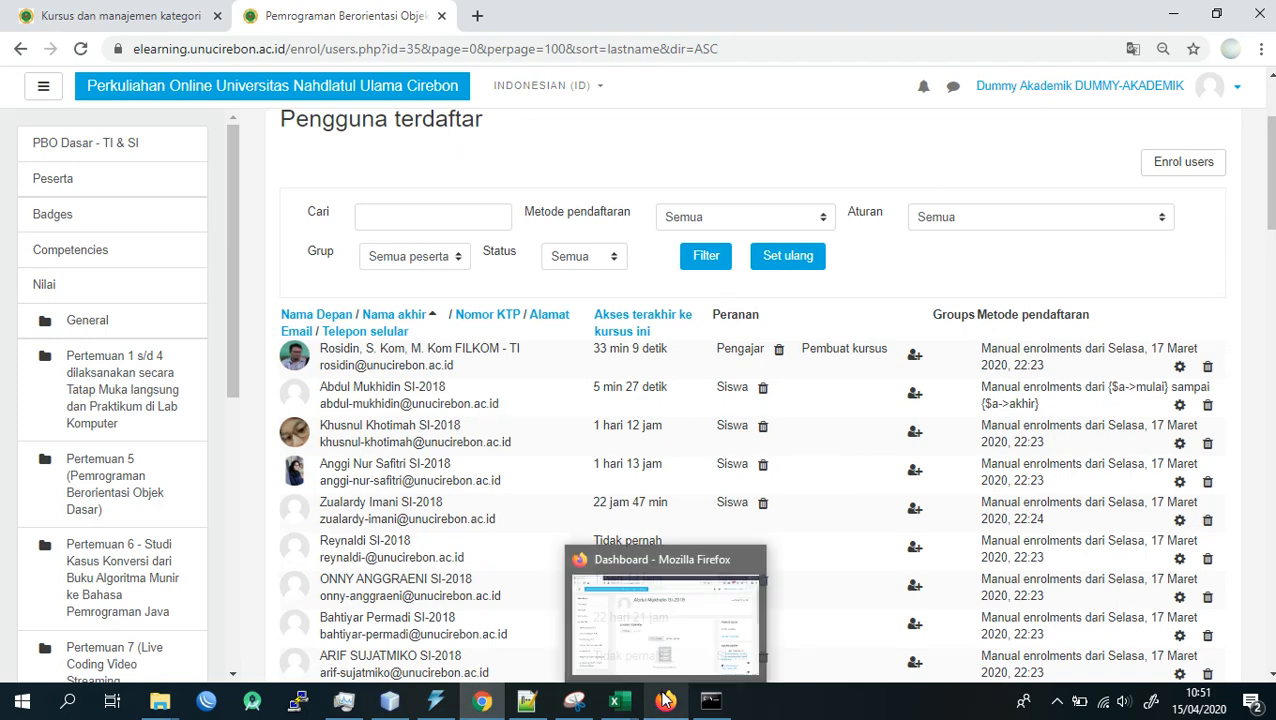
click(561, 632)
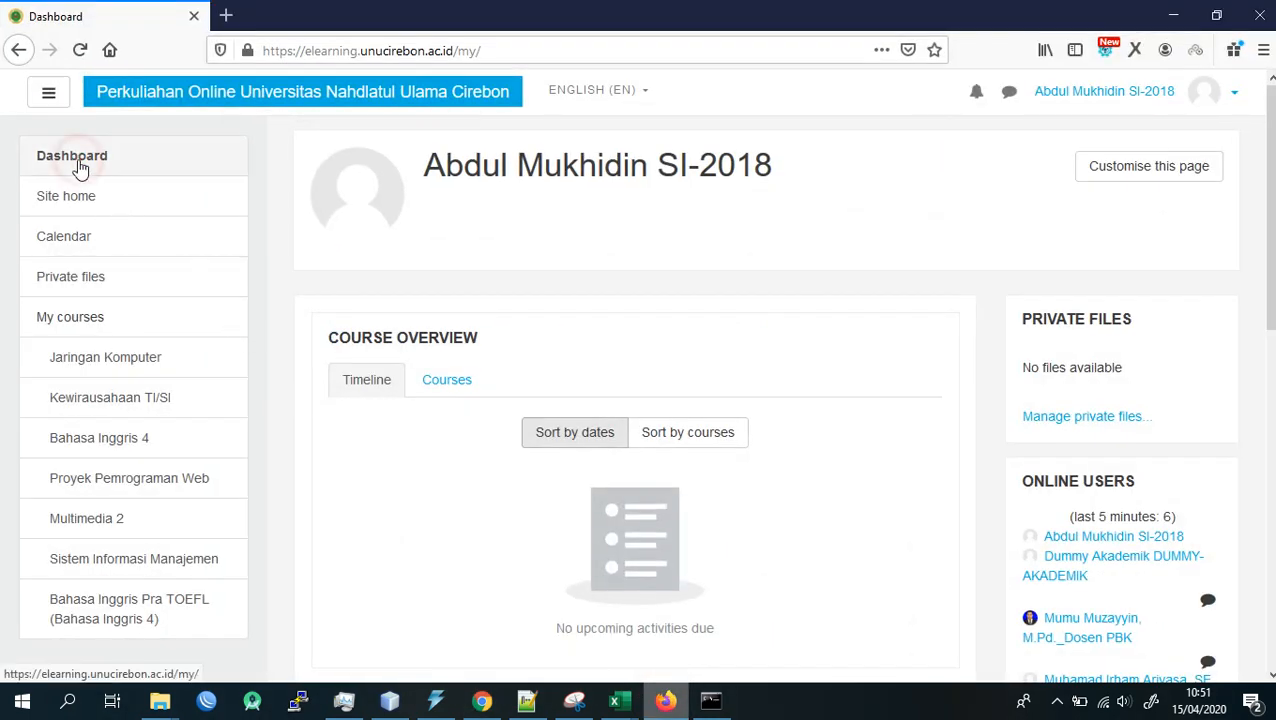
click(80, 170)
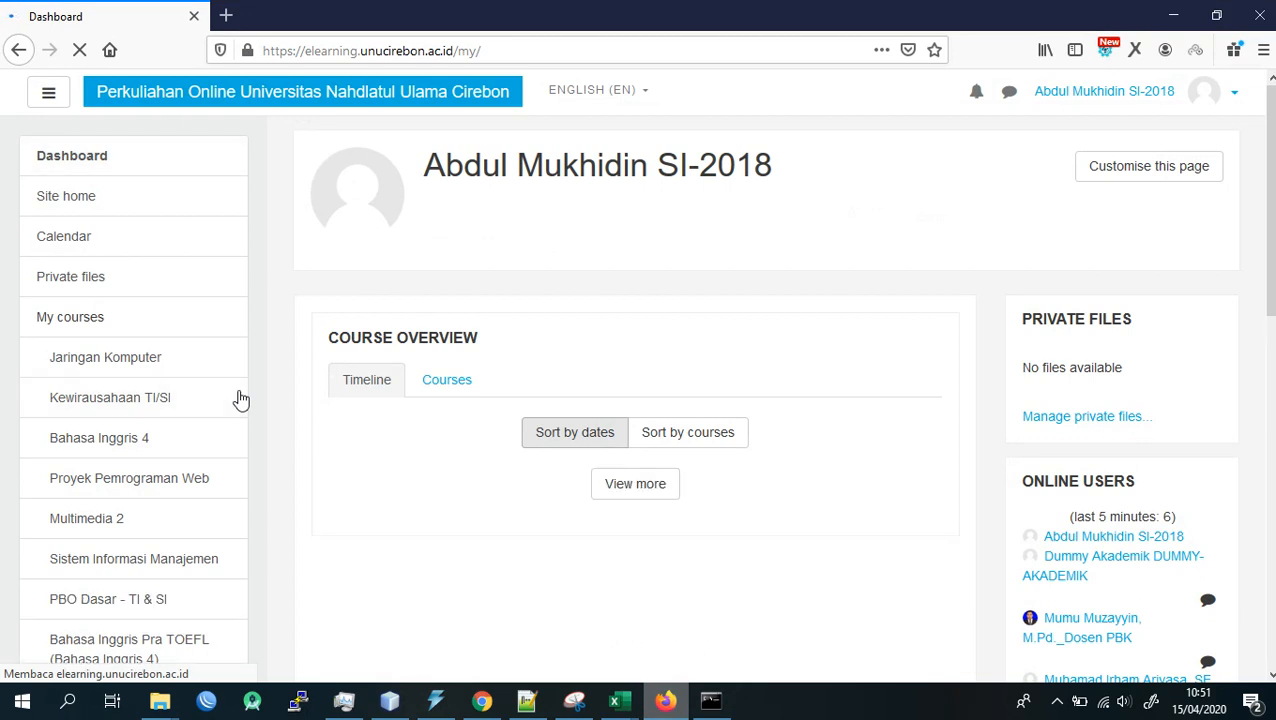
scroll(241, 399, down, 3)
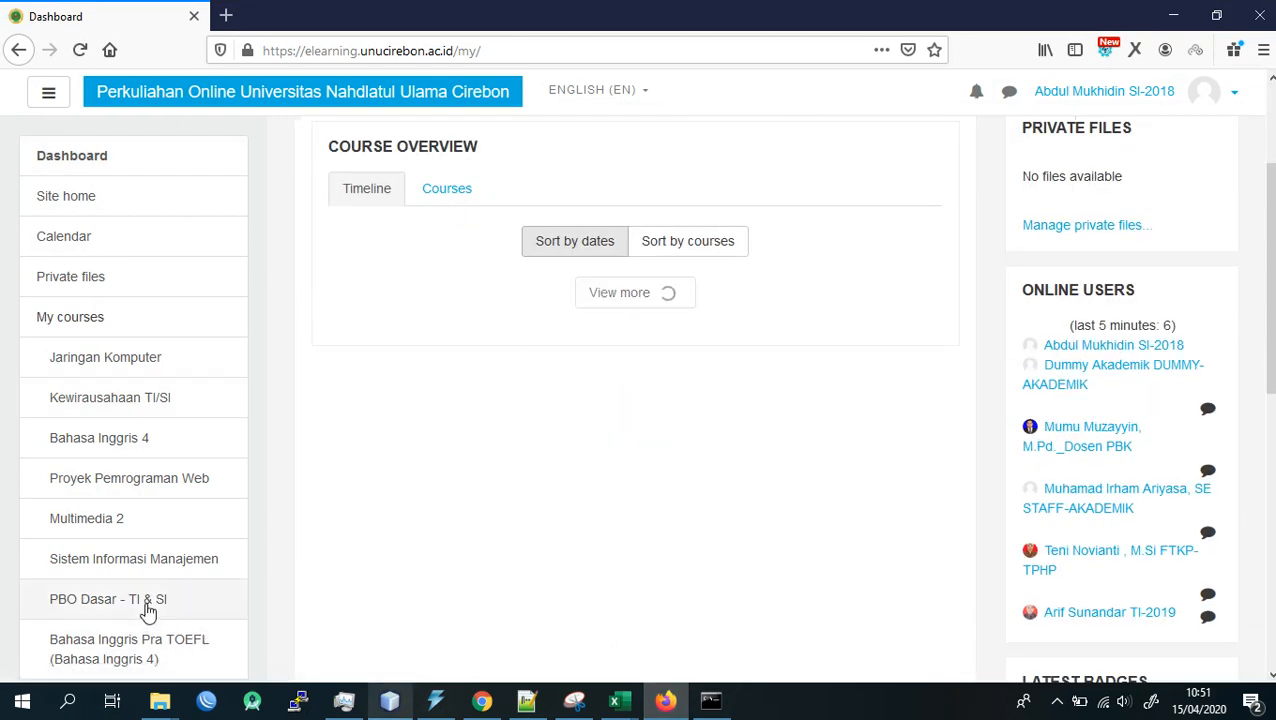
click(146, 607)
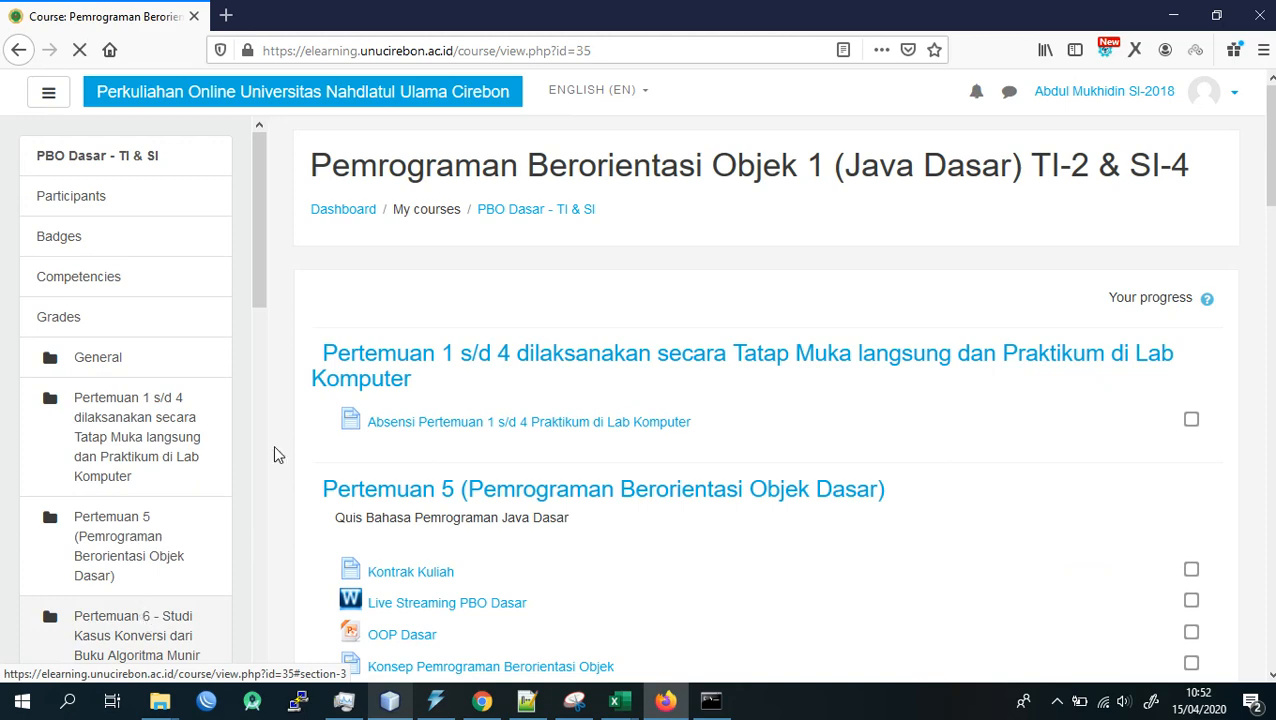
- Look through the course page's meeting materials, quiz, assignment and UTS sections as the student
scroll(444, 419, down, 4)
click(567, 421)
scroll(479, 508, down, 3)
scroll(479, 508, down, 2)
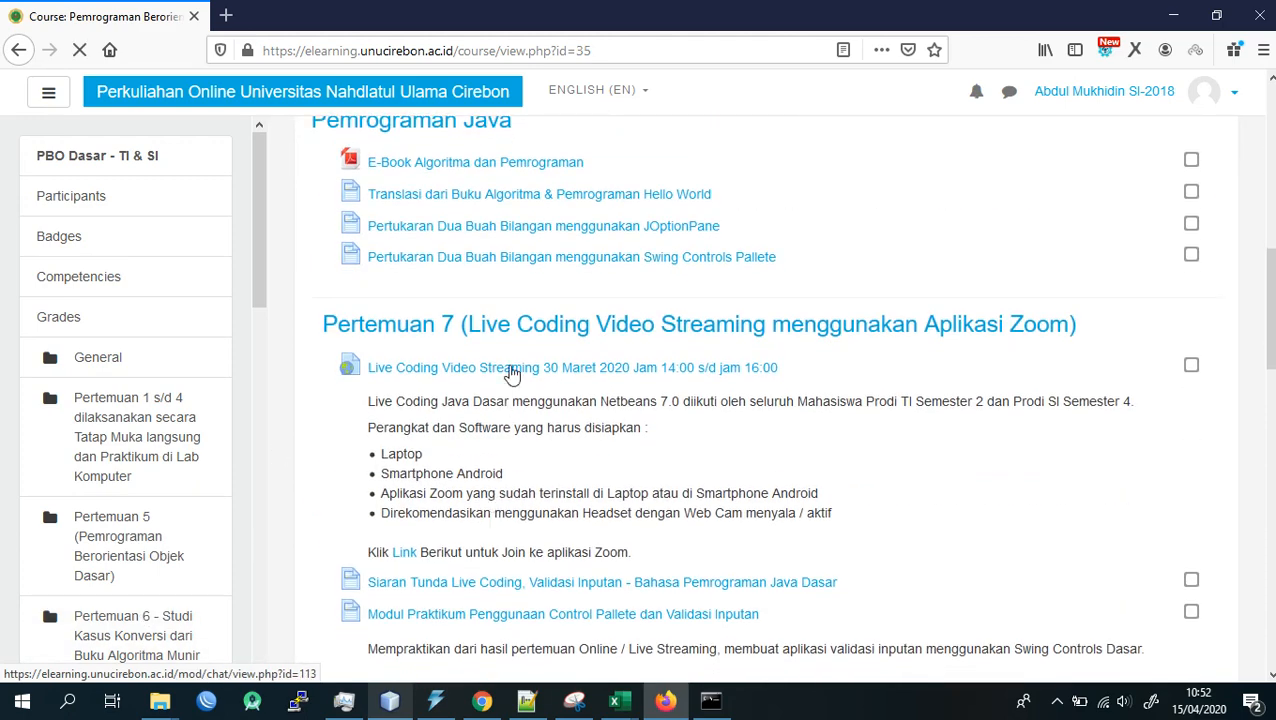
scroll(500, 253, down, 4)
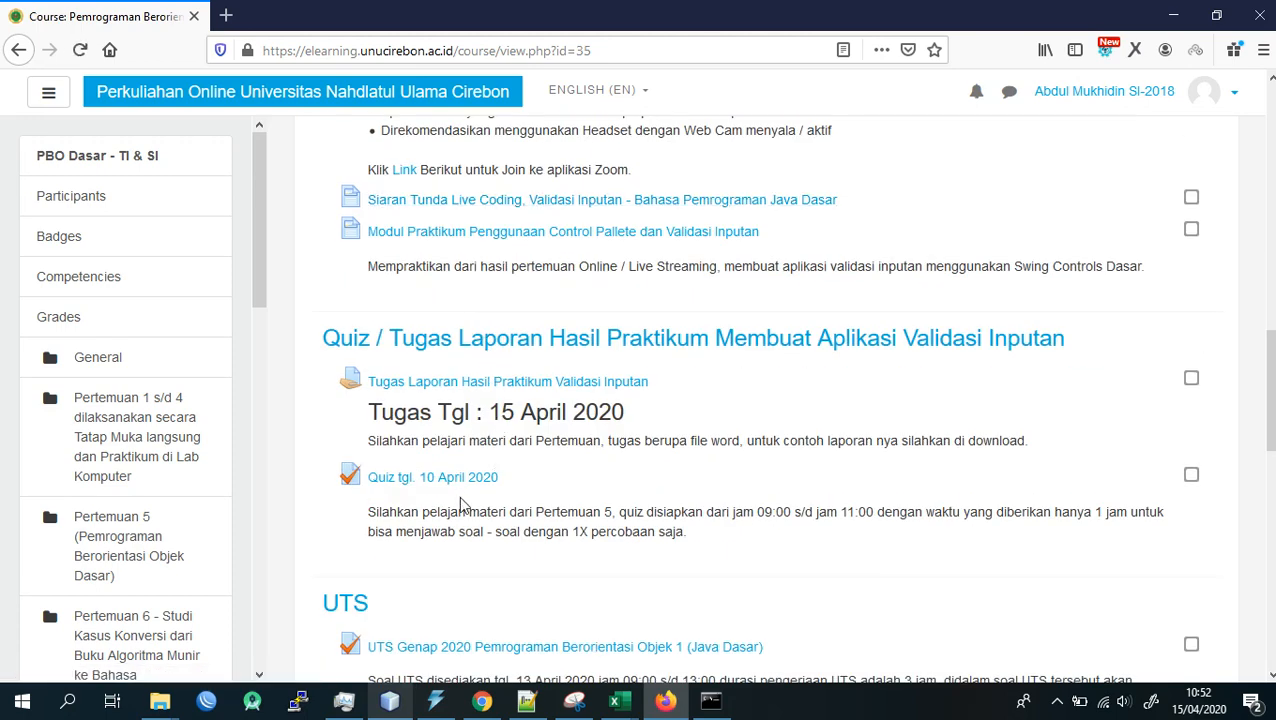
scroll(457, 493, down, 3)
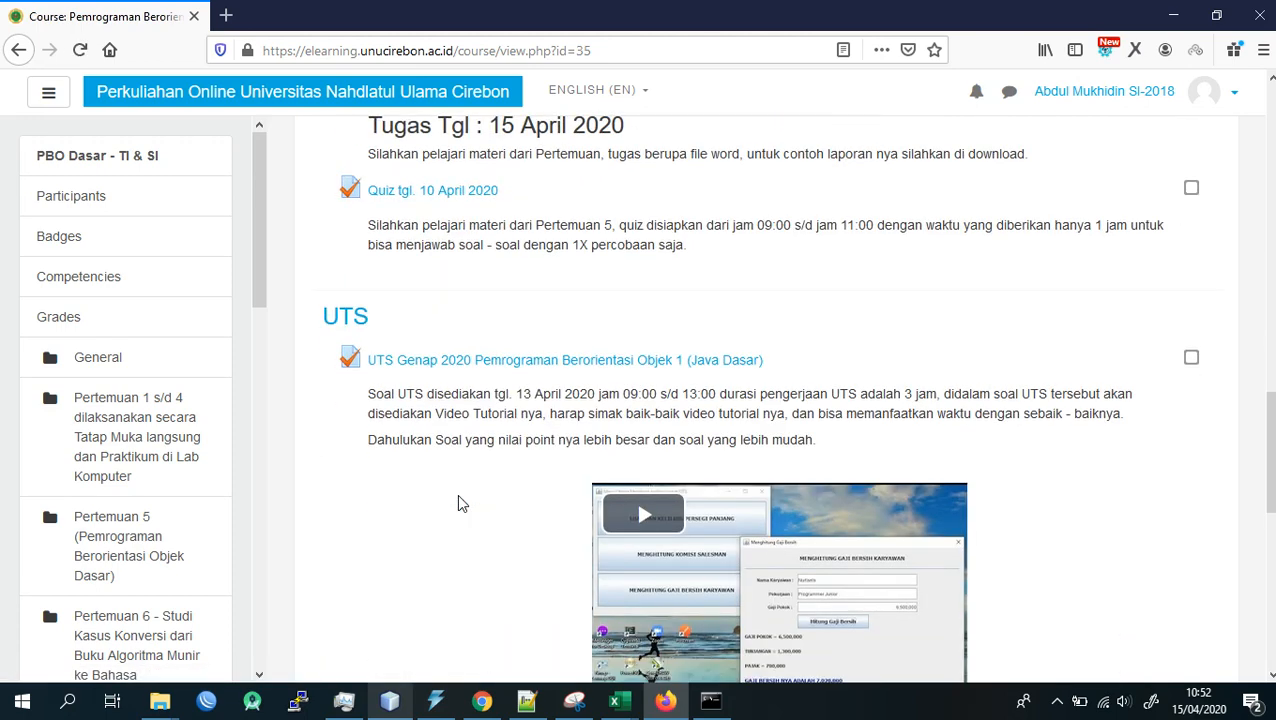
scroll(457, 493, down, 3)
scroll(456, 504, up, 6)
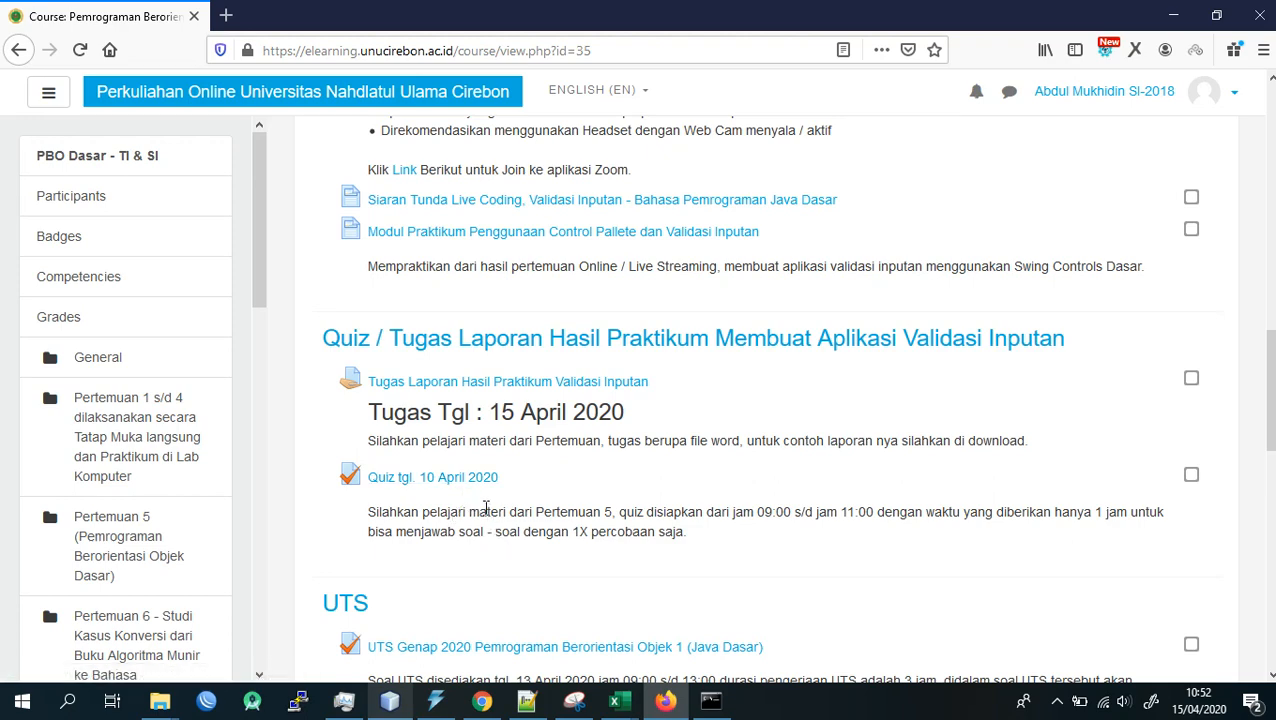
scroll(485, 508, up, 4)
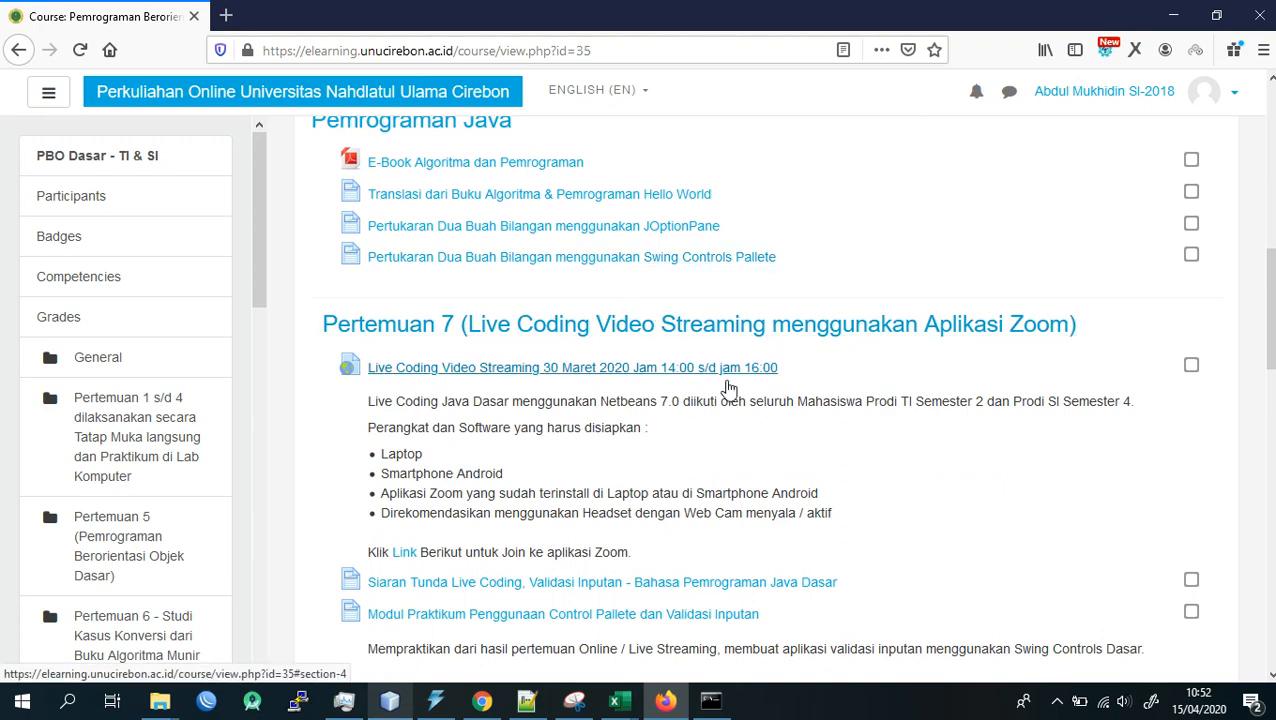
scroll(810, 490, up, 3)
scroll(810, 490, up, 5)
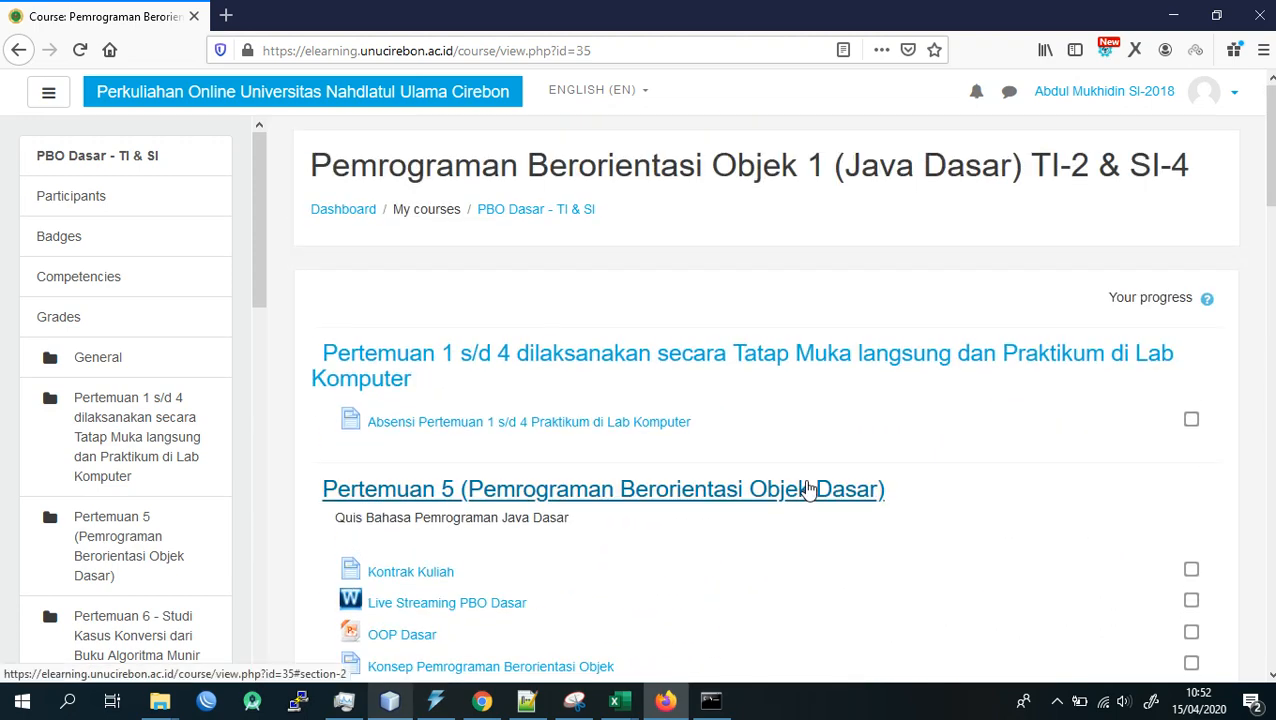
scroll(806, 487, down, 4)
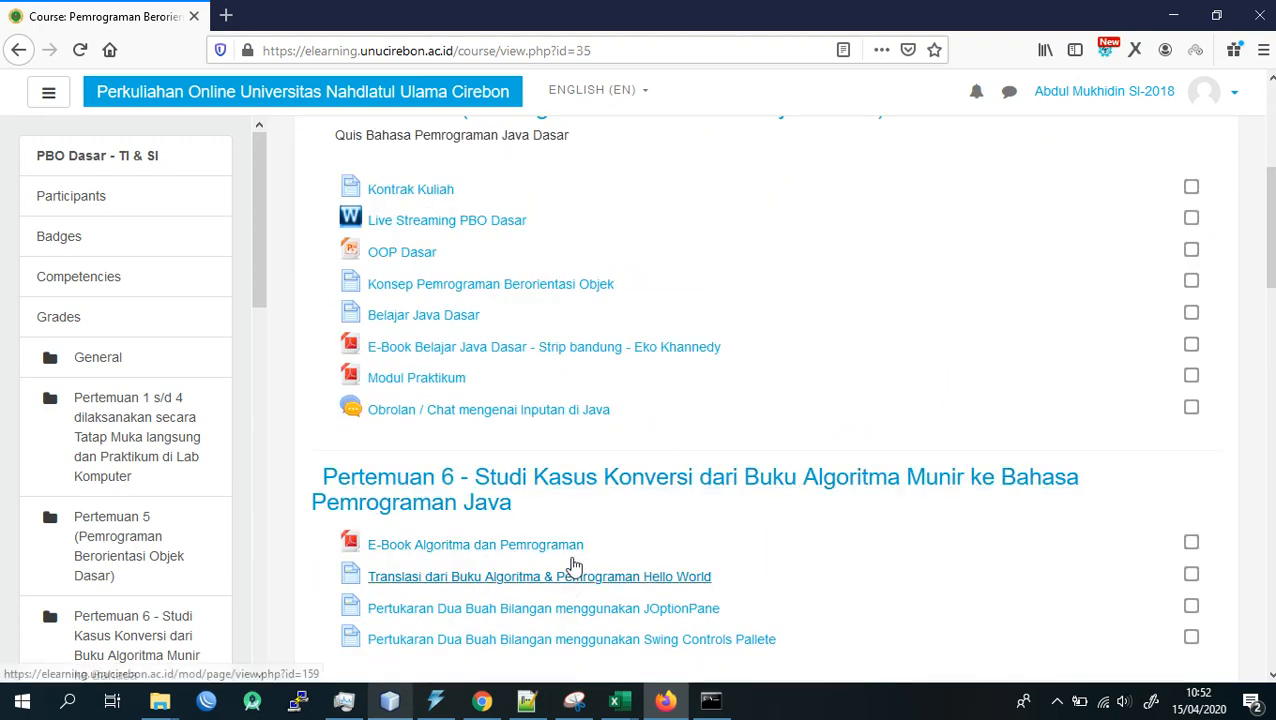
scroll(727, 364, up, 4)
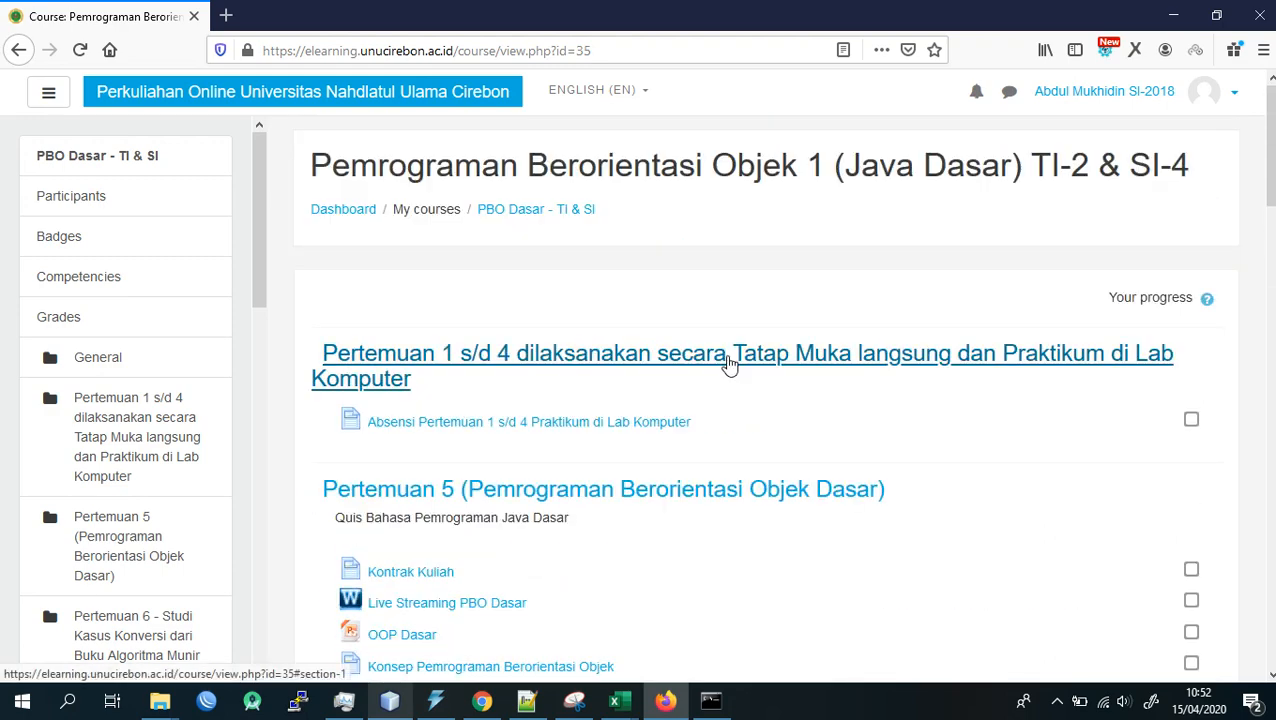
- Switch back to Chrome and review the enrolled users list
click(482, 701)
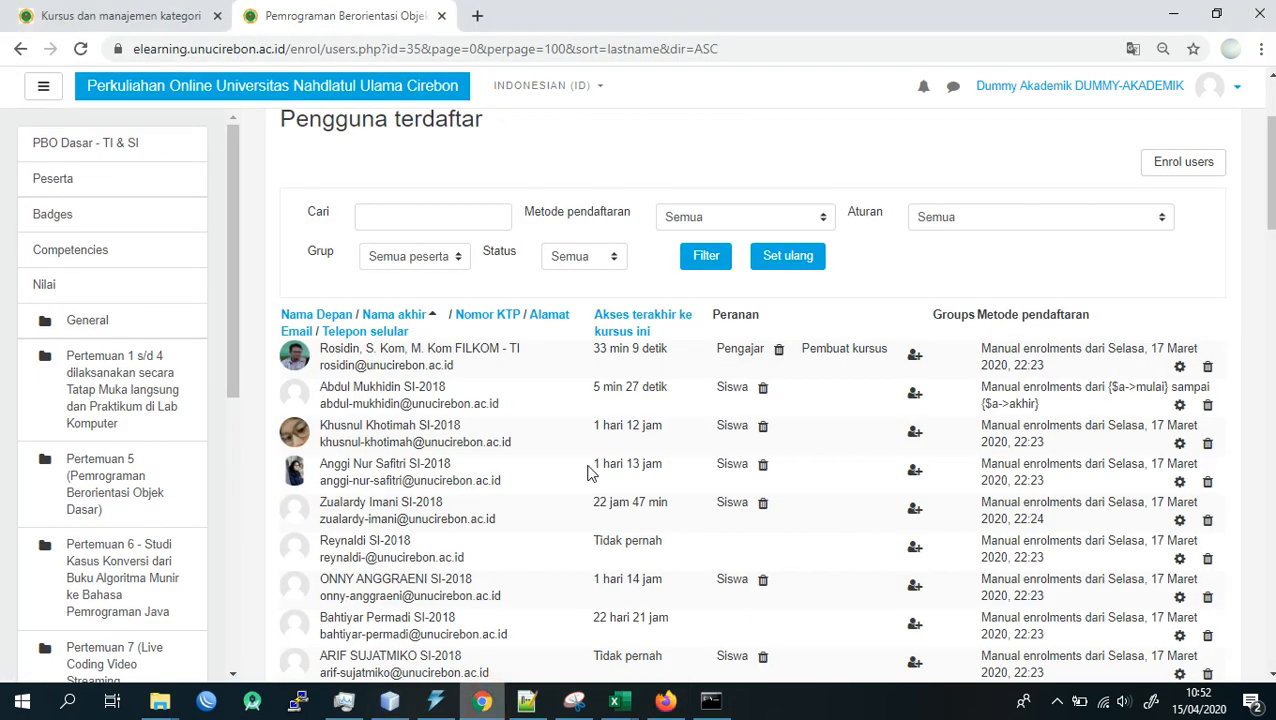
scroll(588, 473, down, 2)
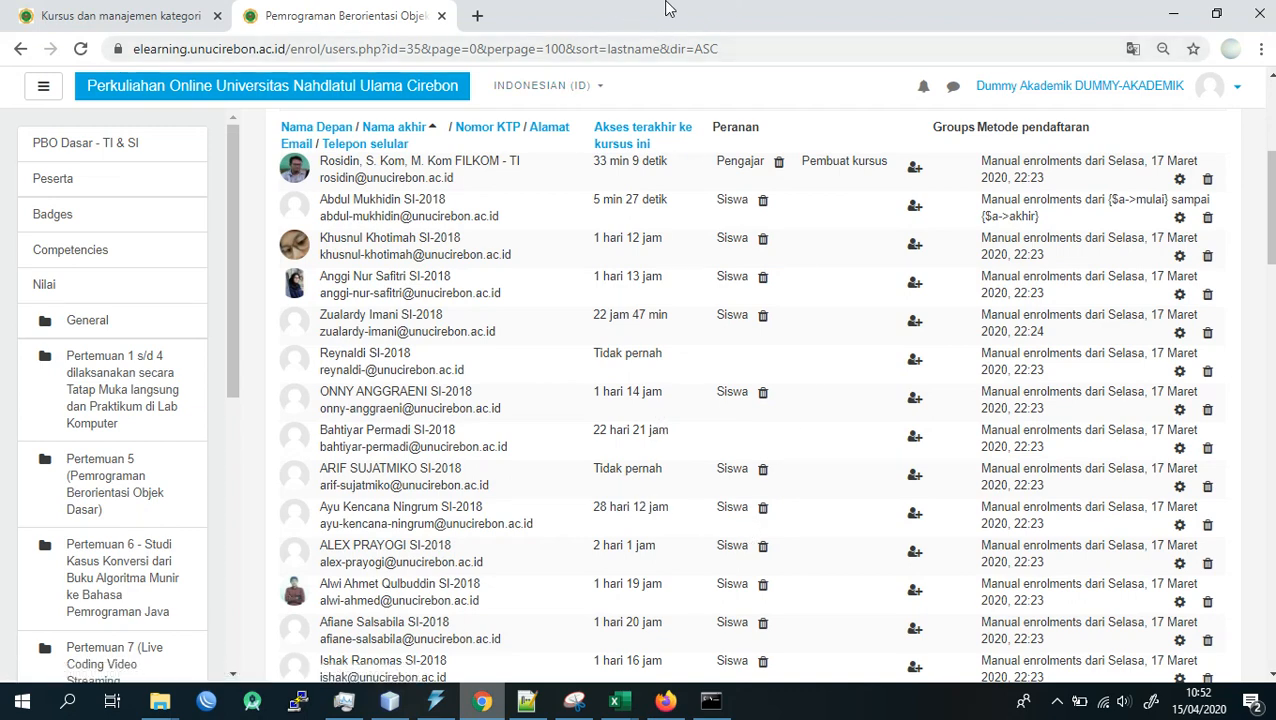
mouse_move(668, 8)
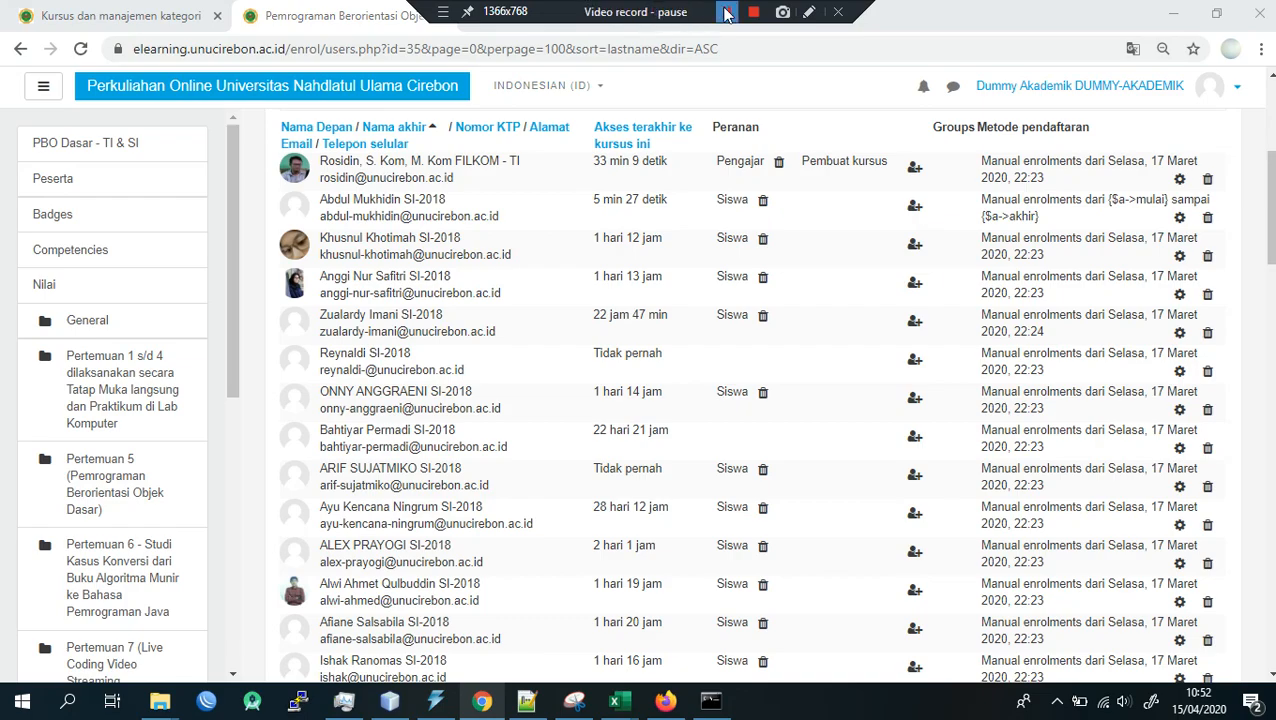